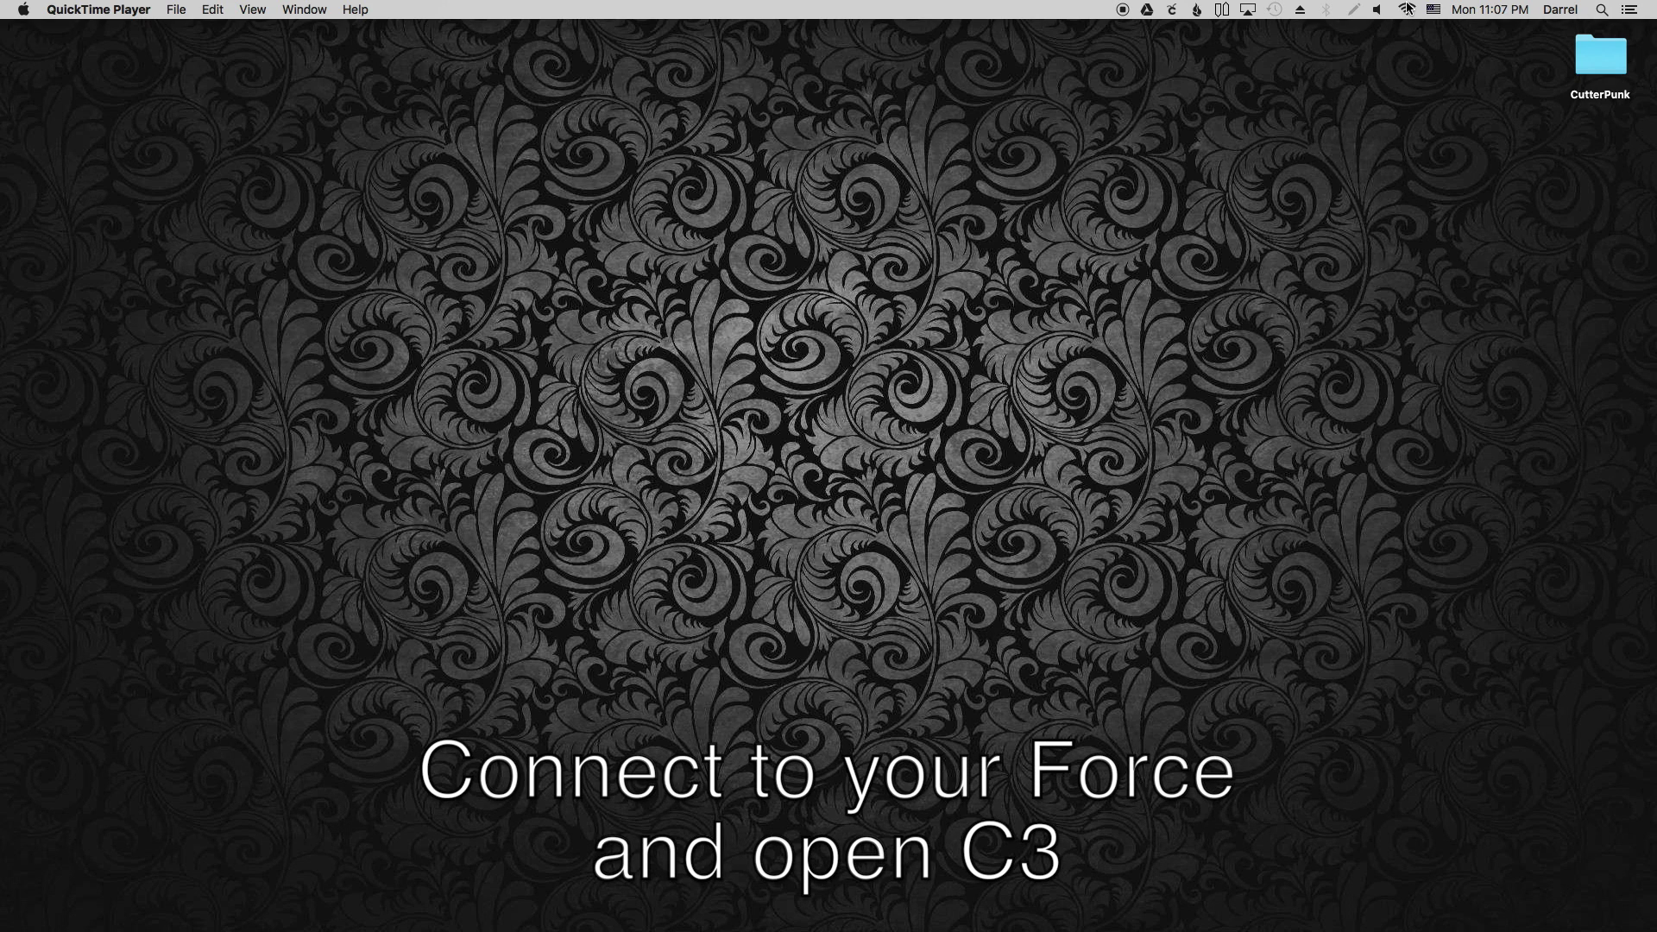
# Join the knk_force Wi-Fi network from the macOS menu bar.
pyautogui.click(1407, 8)
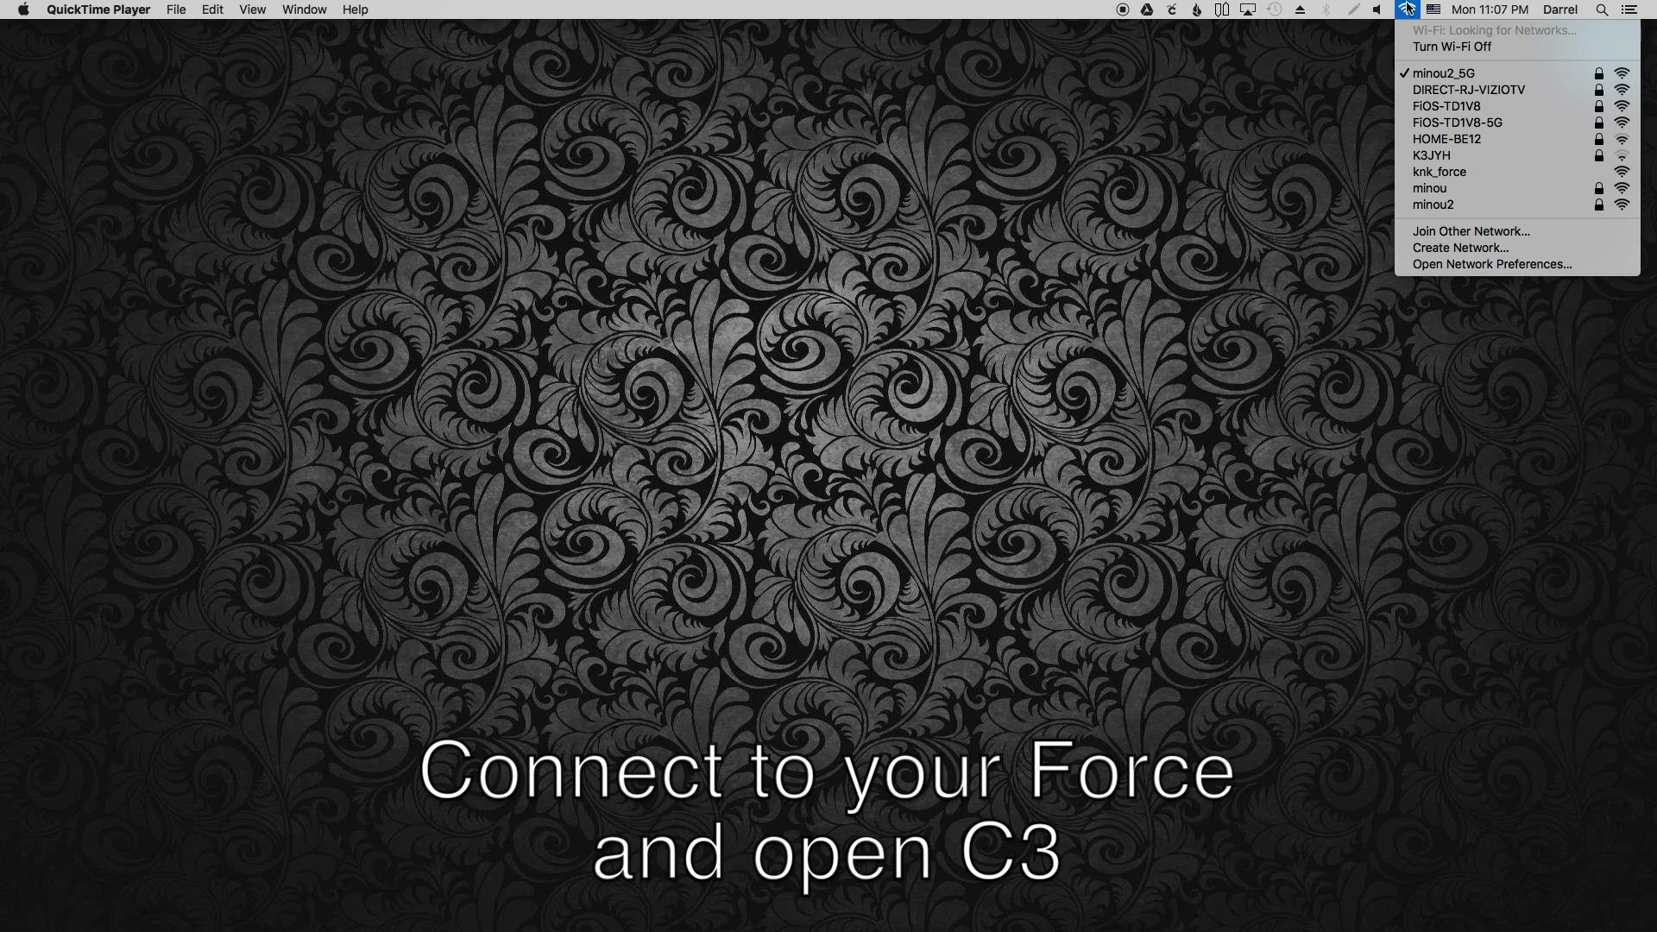
pyautogui.click(1433, 173)
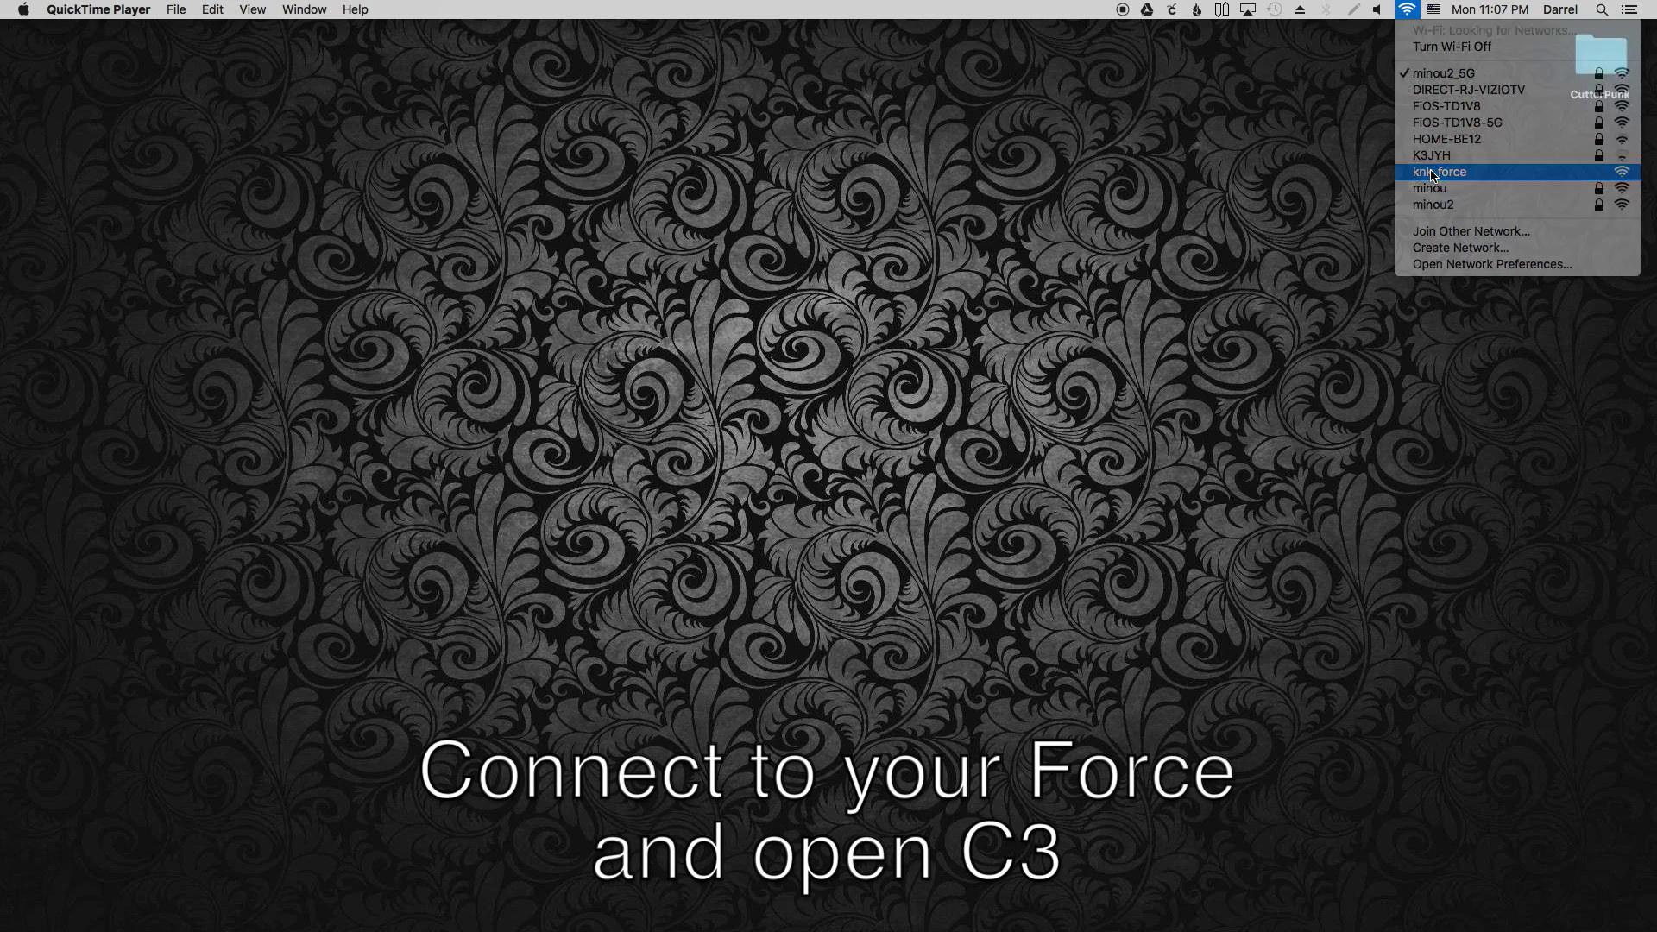
pyautogui.click(1435, 173)
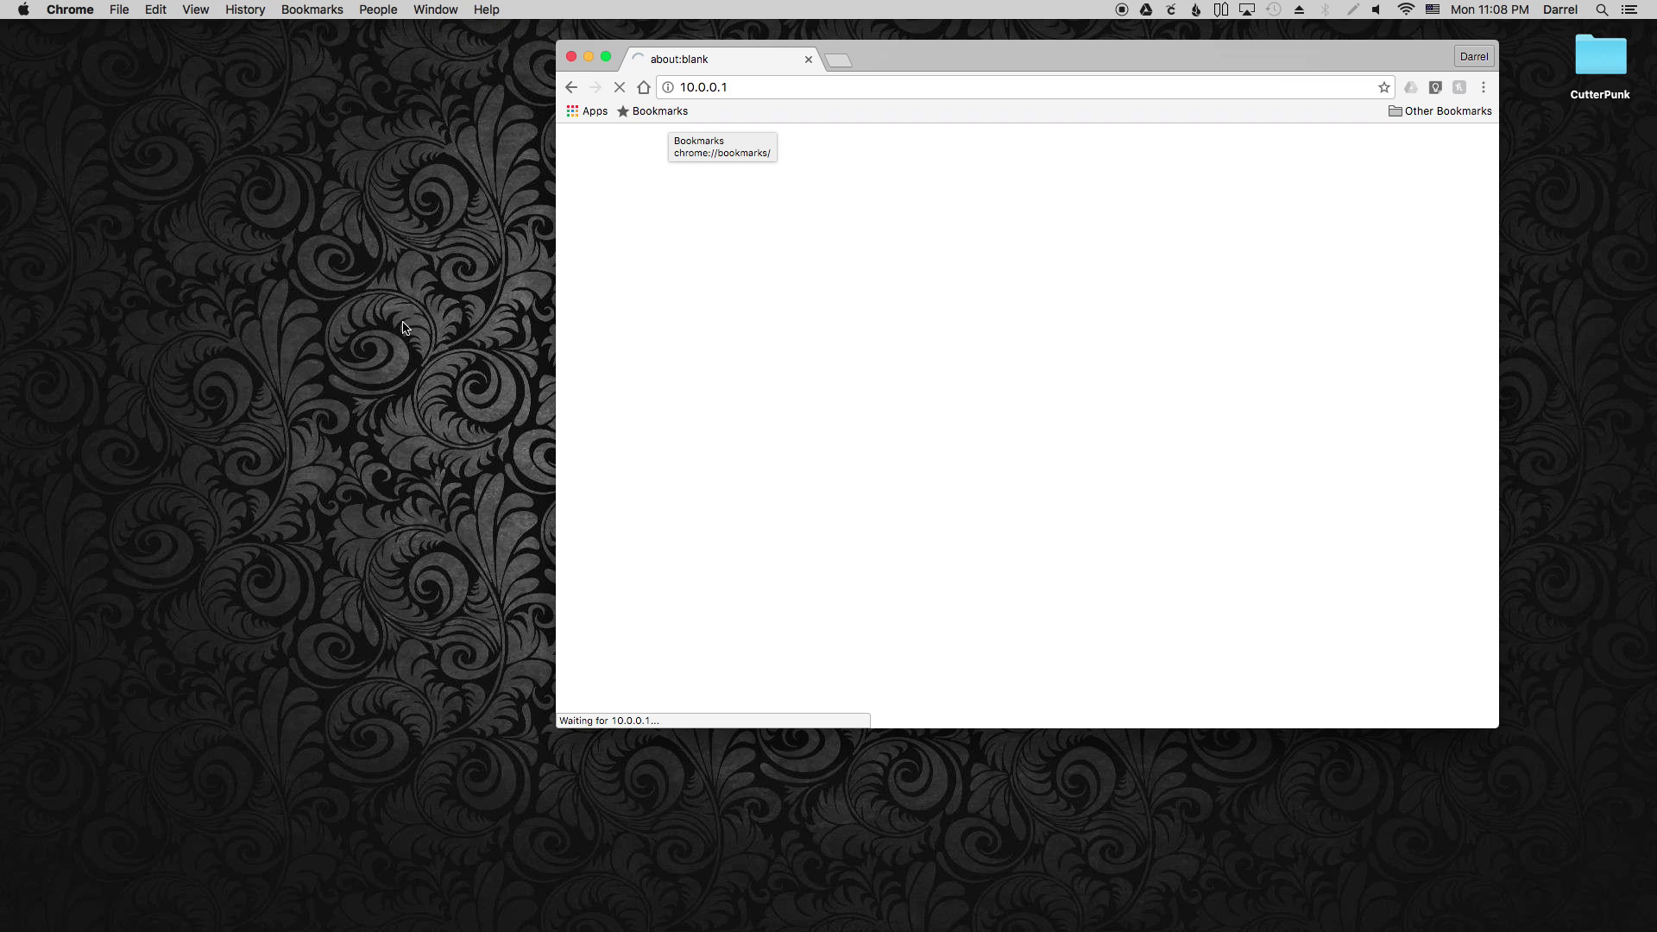
# Ping 10.0.0.1 in Terminal over Wi-Fi: 7 of 7 replies, 7.367 ms average.
pyautogui.moveTo(350, 928)
pyautogui.click(322, 854)
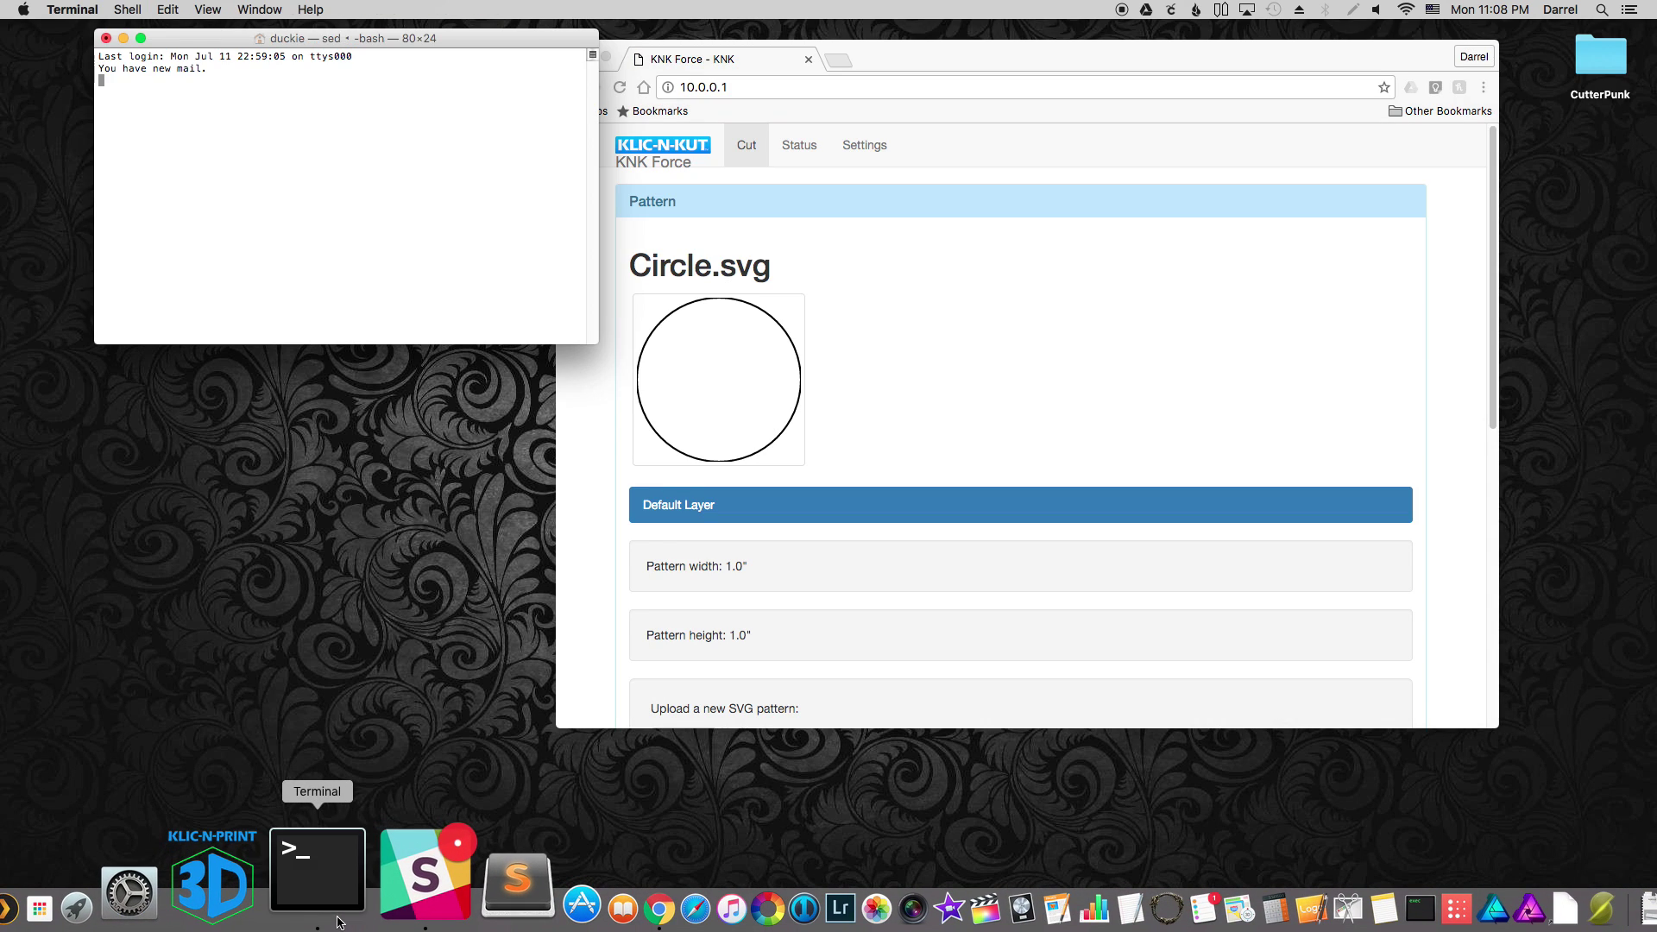
pyautogui.write('ping')
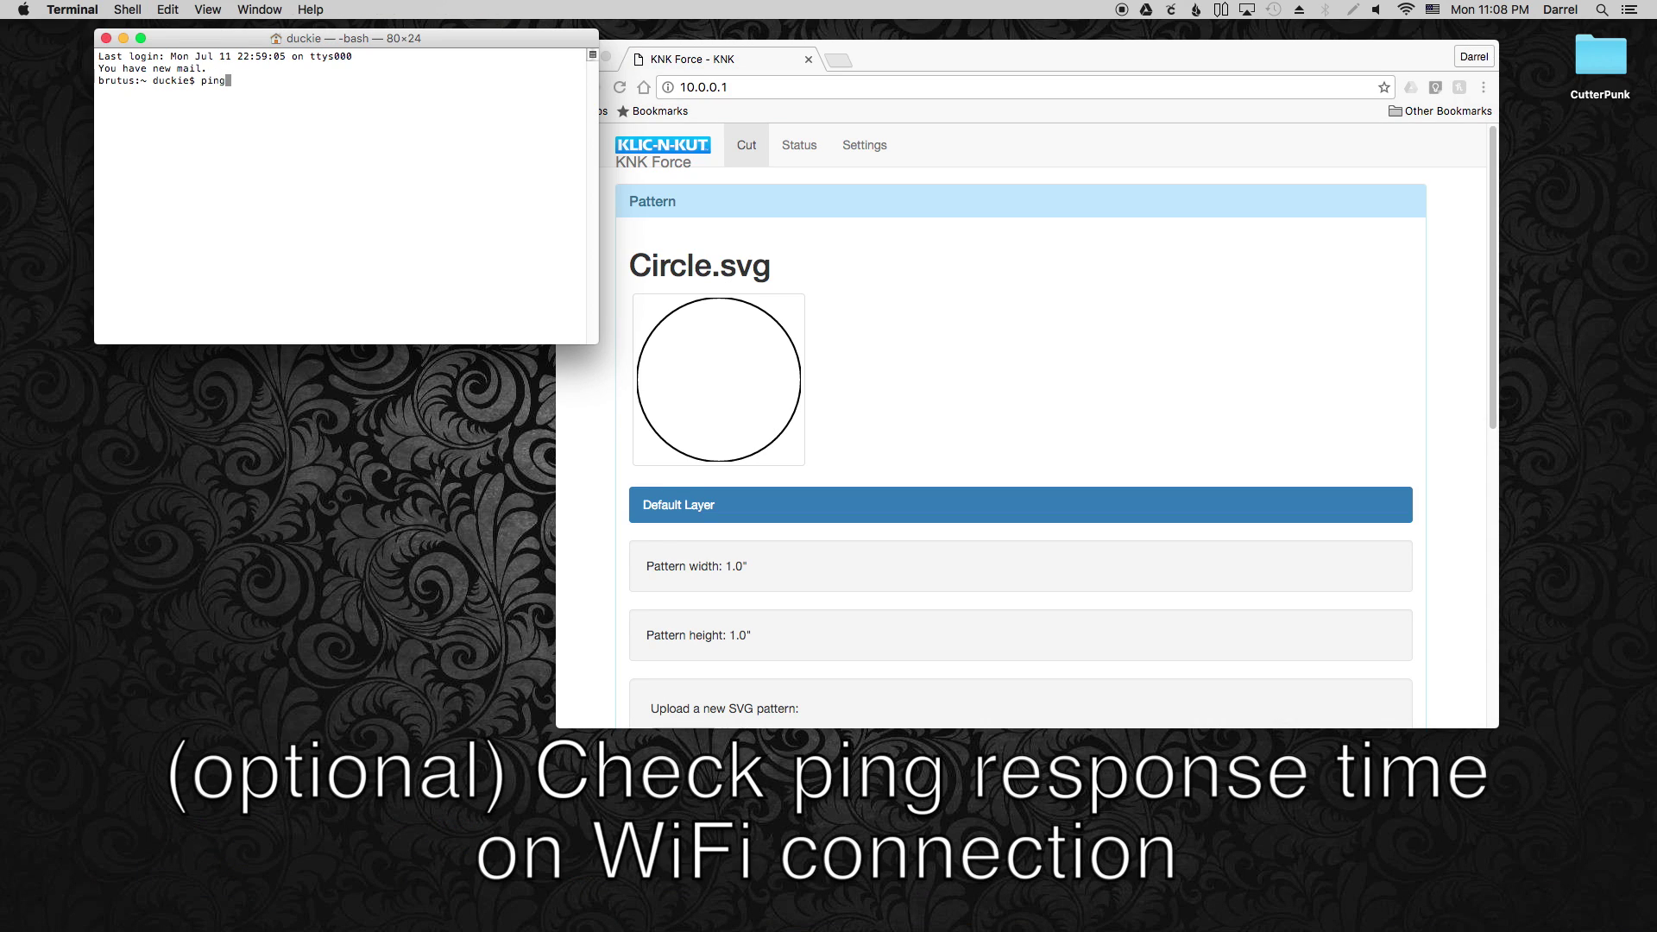
pyautogui.write(' 10.0.0.1')
pyautogui.press('Return')
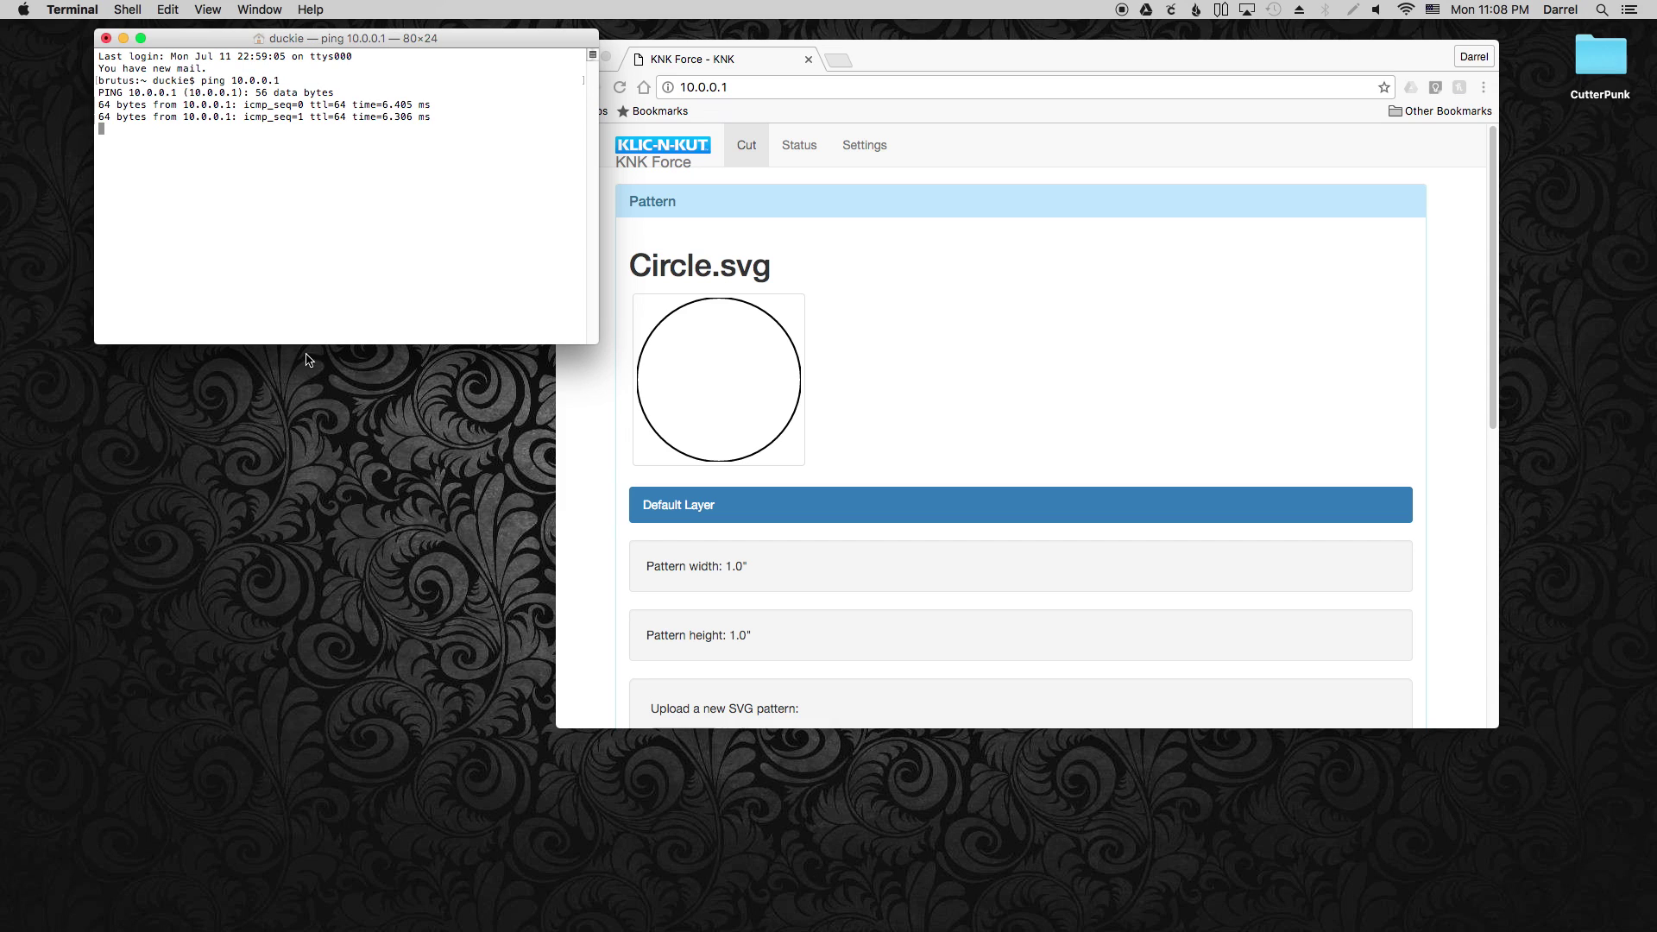
pyautogui.moveTo(890, 67); pyautogui.dragTo(954, 66)
pyautogui.click(499, 134)
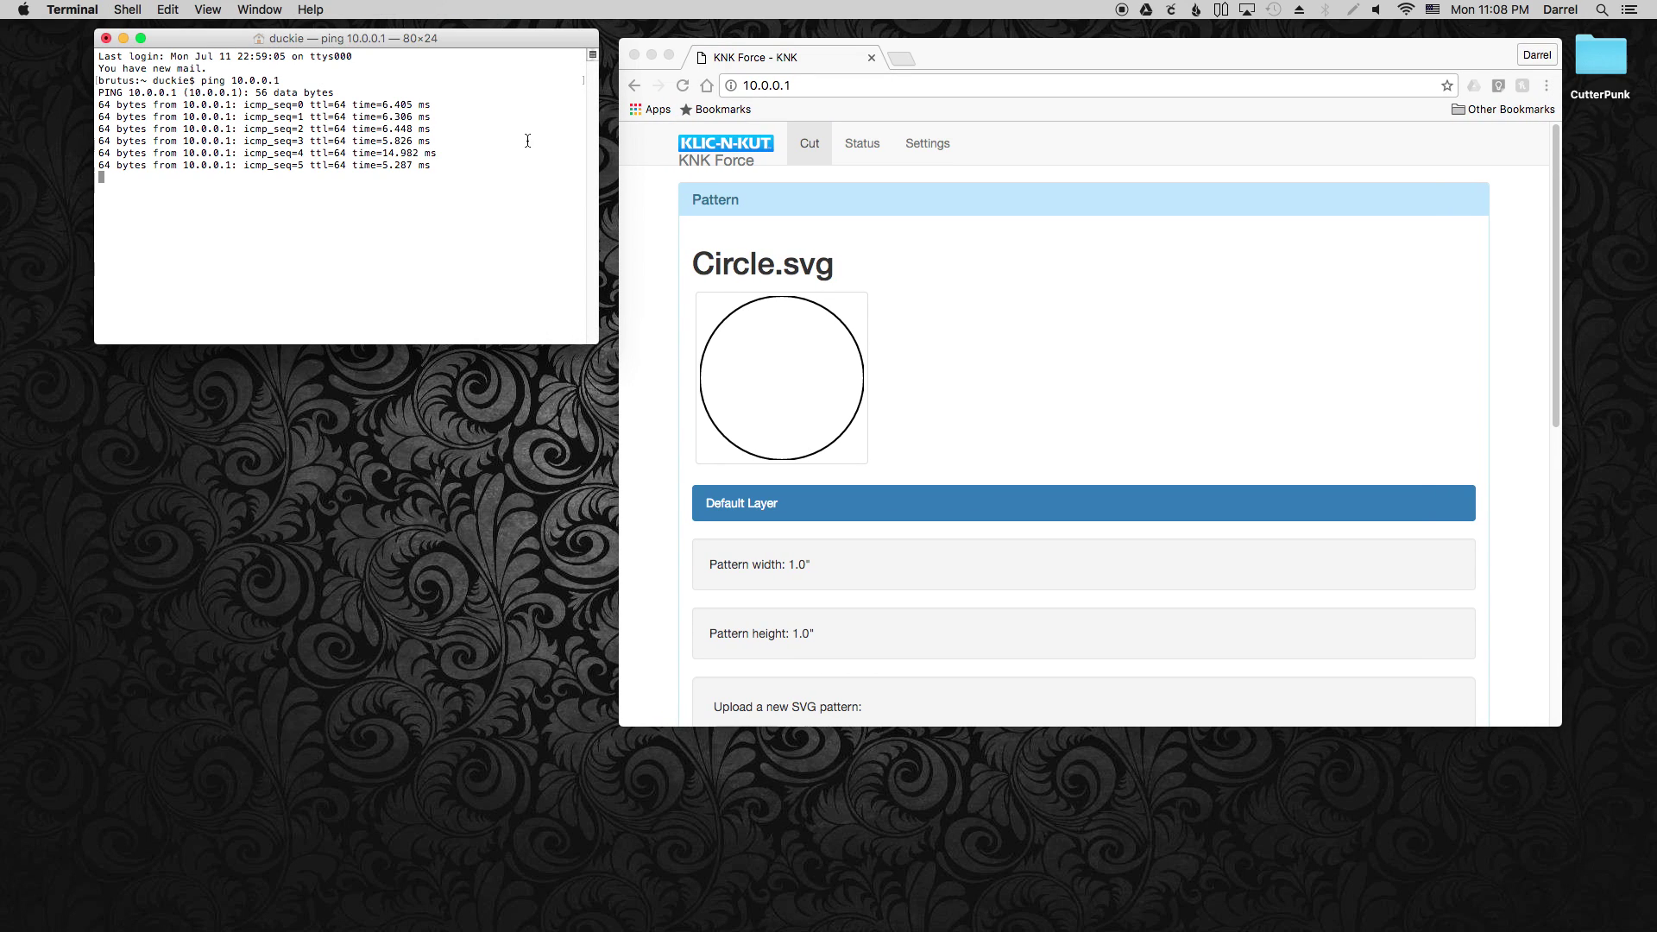
pyautogui.hotkey('ctrl', 'c')
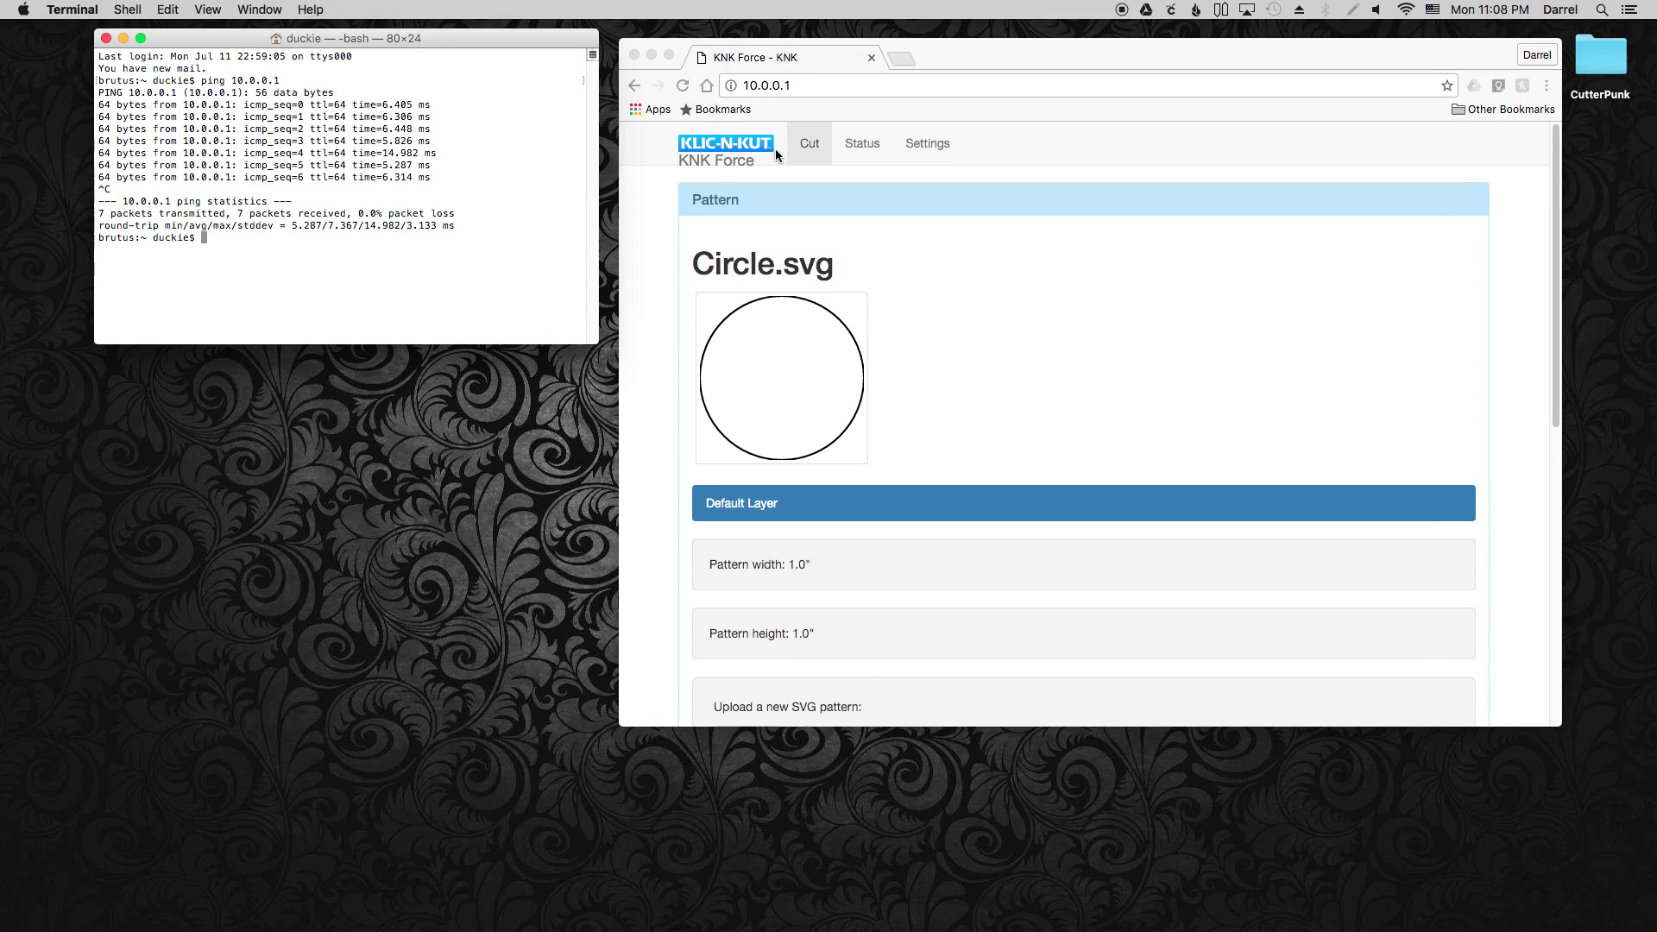
pyautogui.click(879, 145)
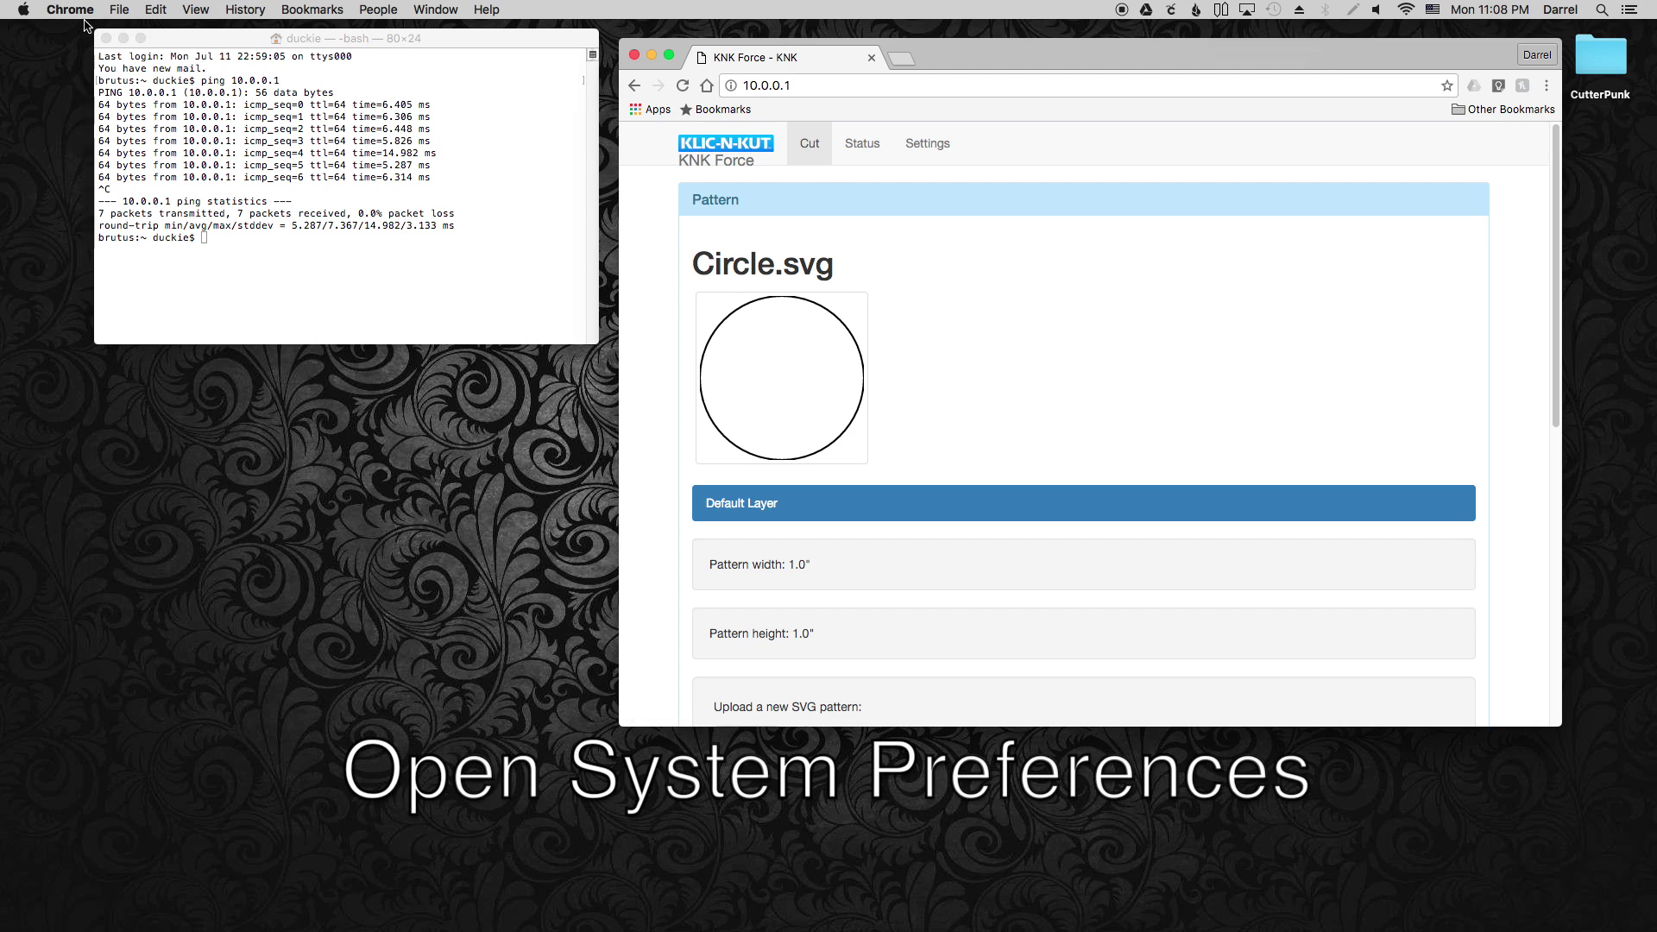
# Start Internet Sharing in System Preferences' Sharing pane, sharing Wi-Fi to Ethernet.
pyautogui.click(25, 10)
pyautogui.click(69, 56)
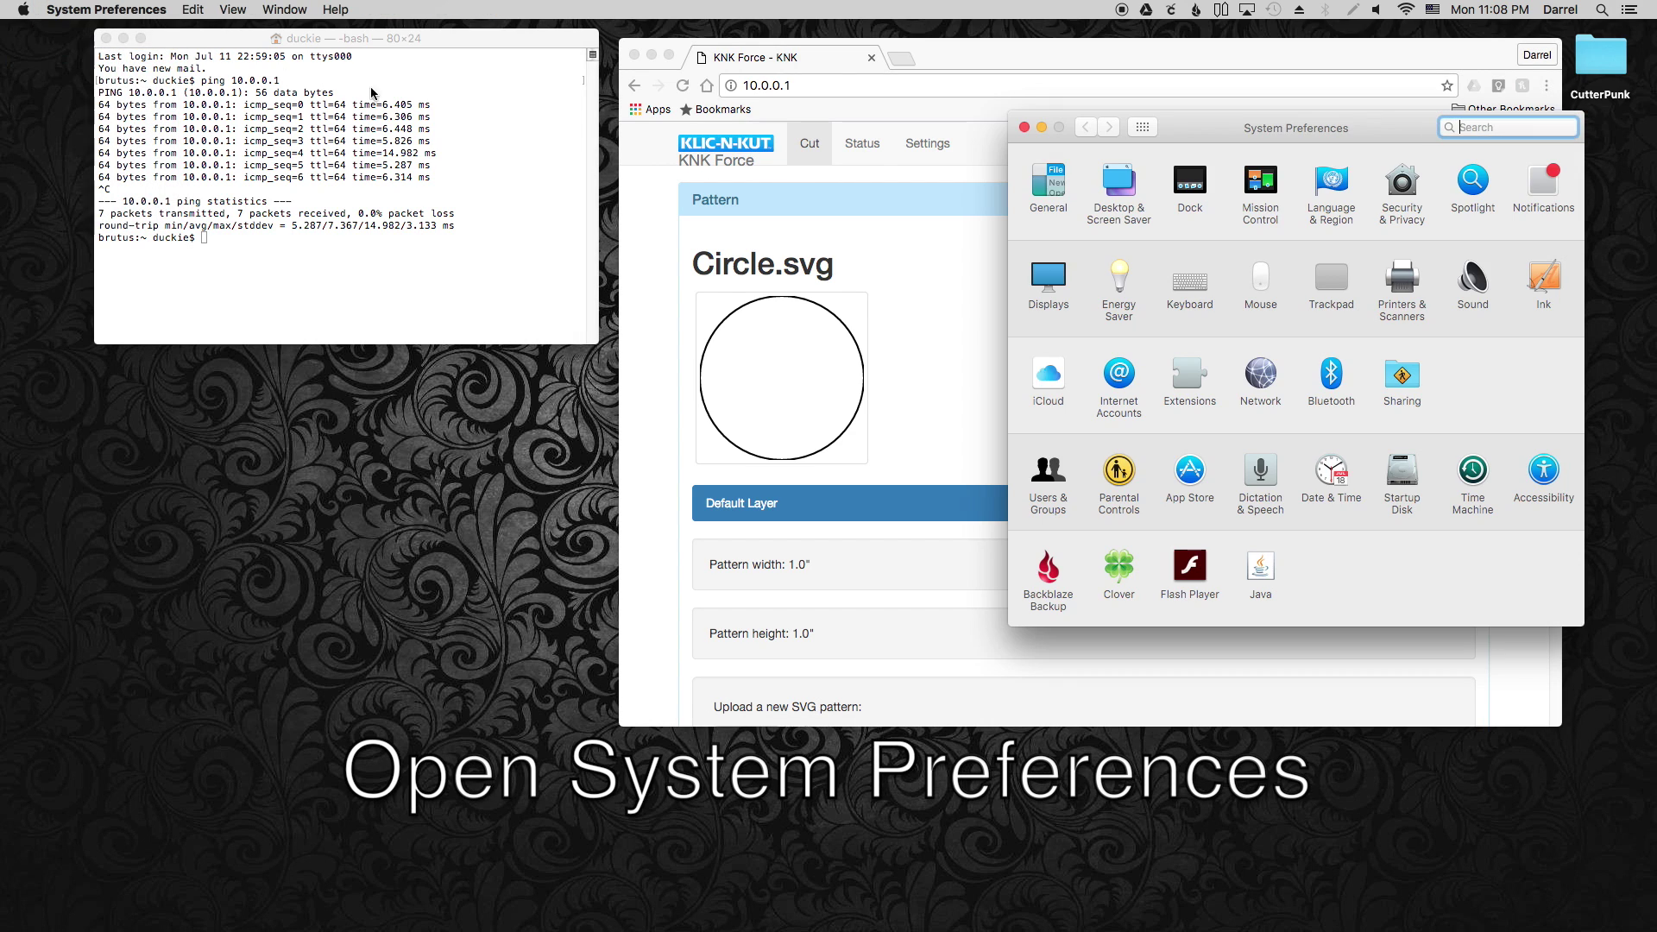
pyautogui.click(1388, 374)
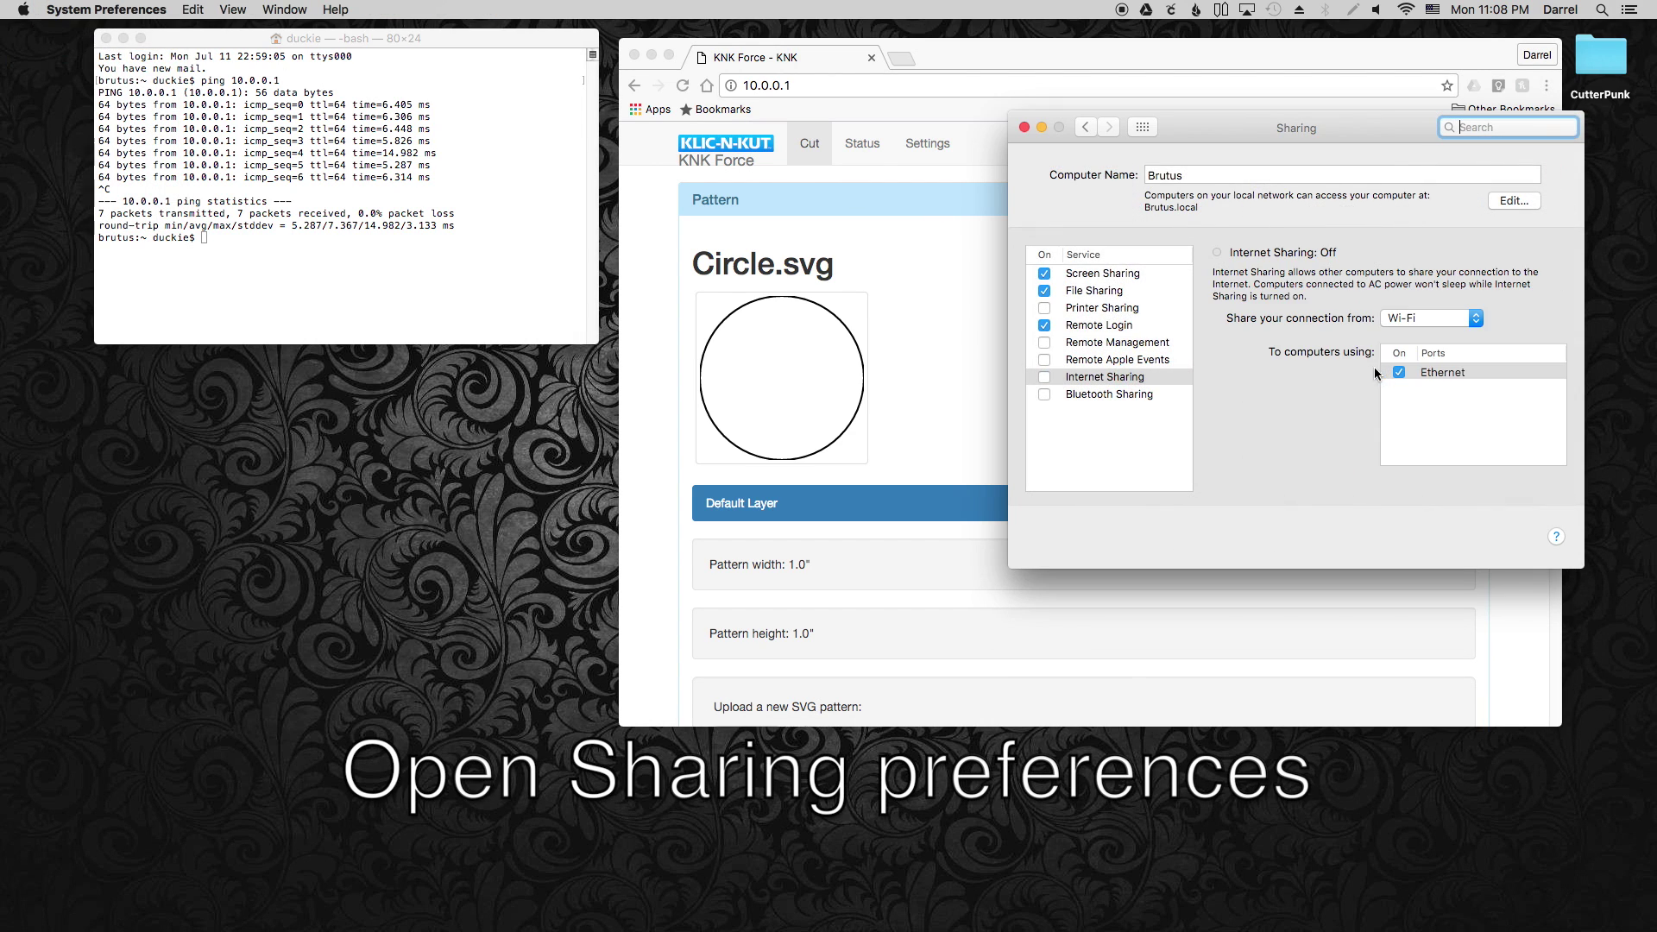
pyautogui.click(1044, 378)
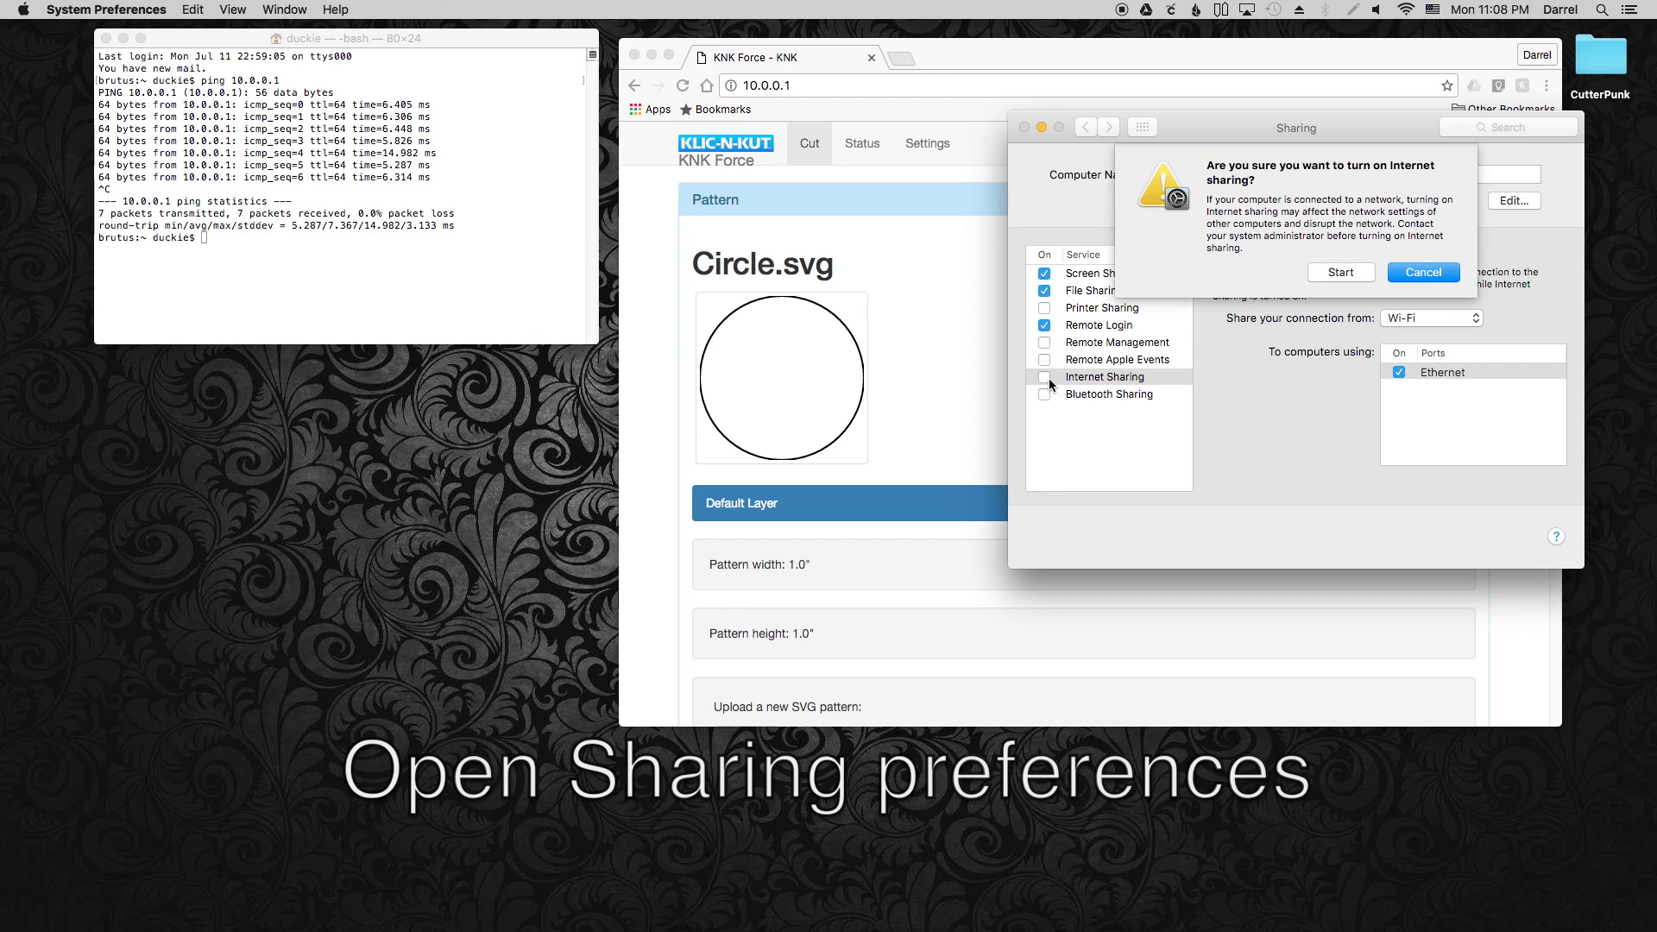
pyautogui.click(1340, 273)
pyautogui.click(1438, 378)
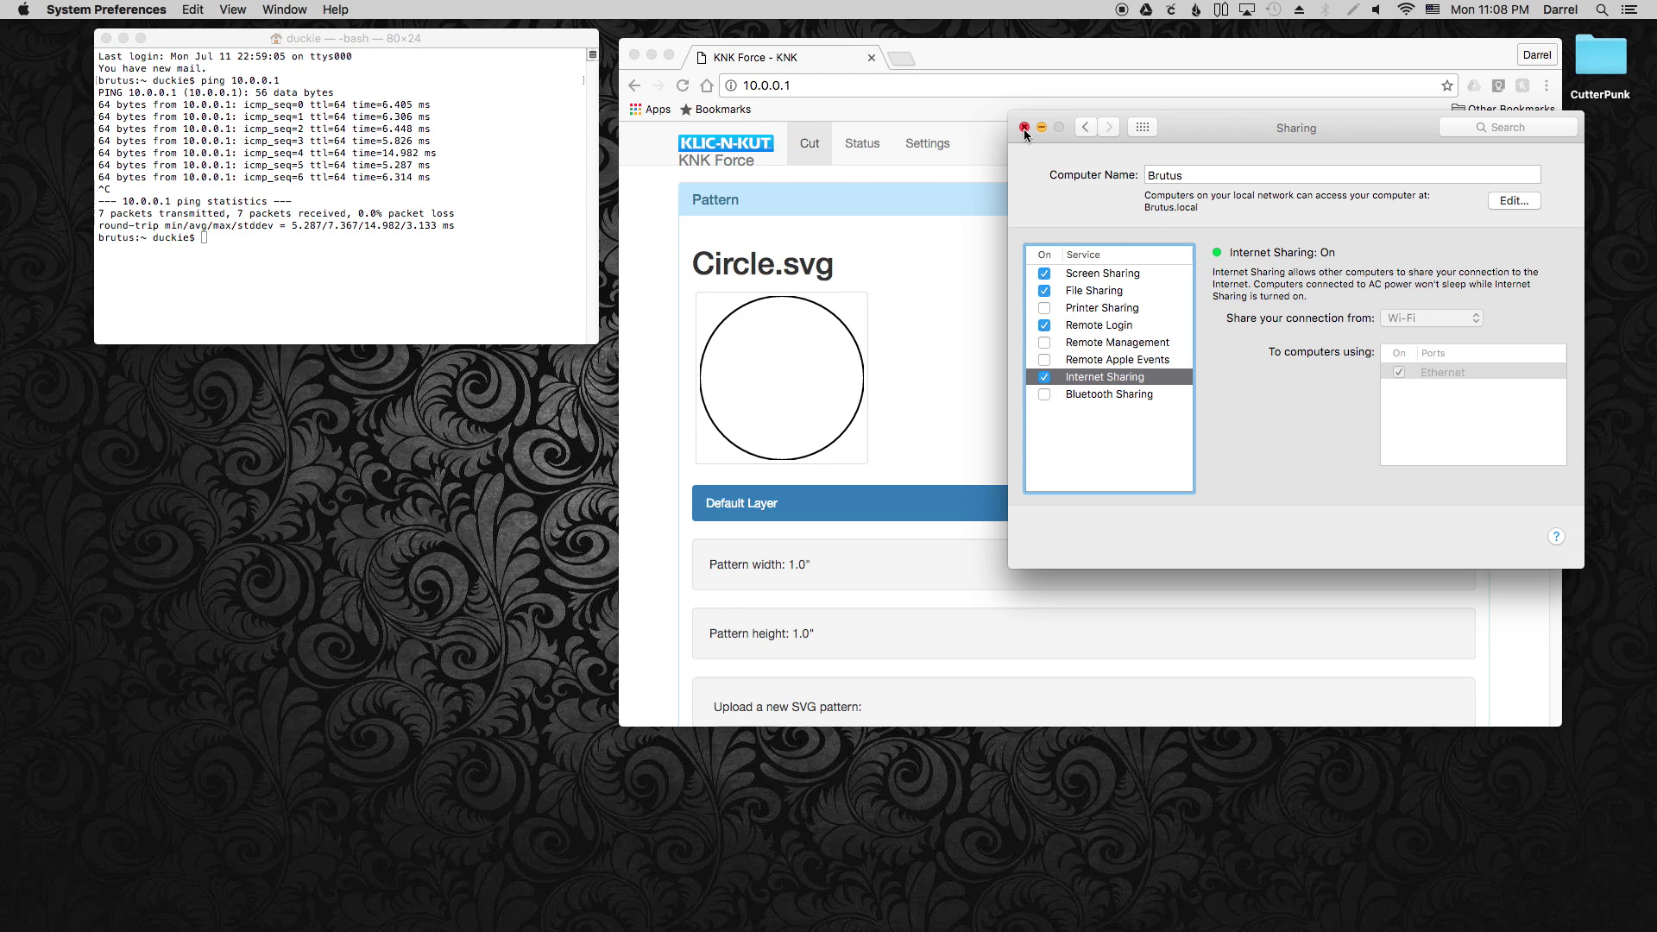
# Reload the C3 Status page until the wired IP 192.168.2.2 appears.
pyautogui.click(939, 149)
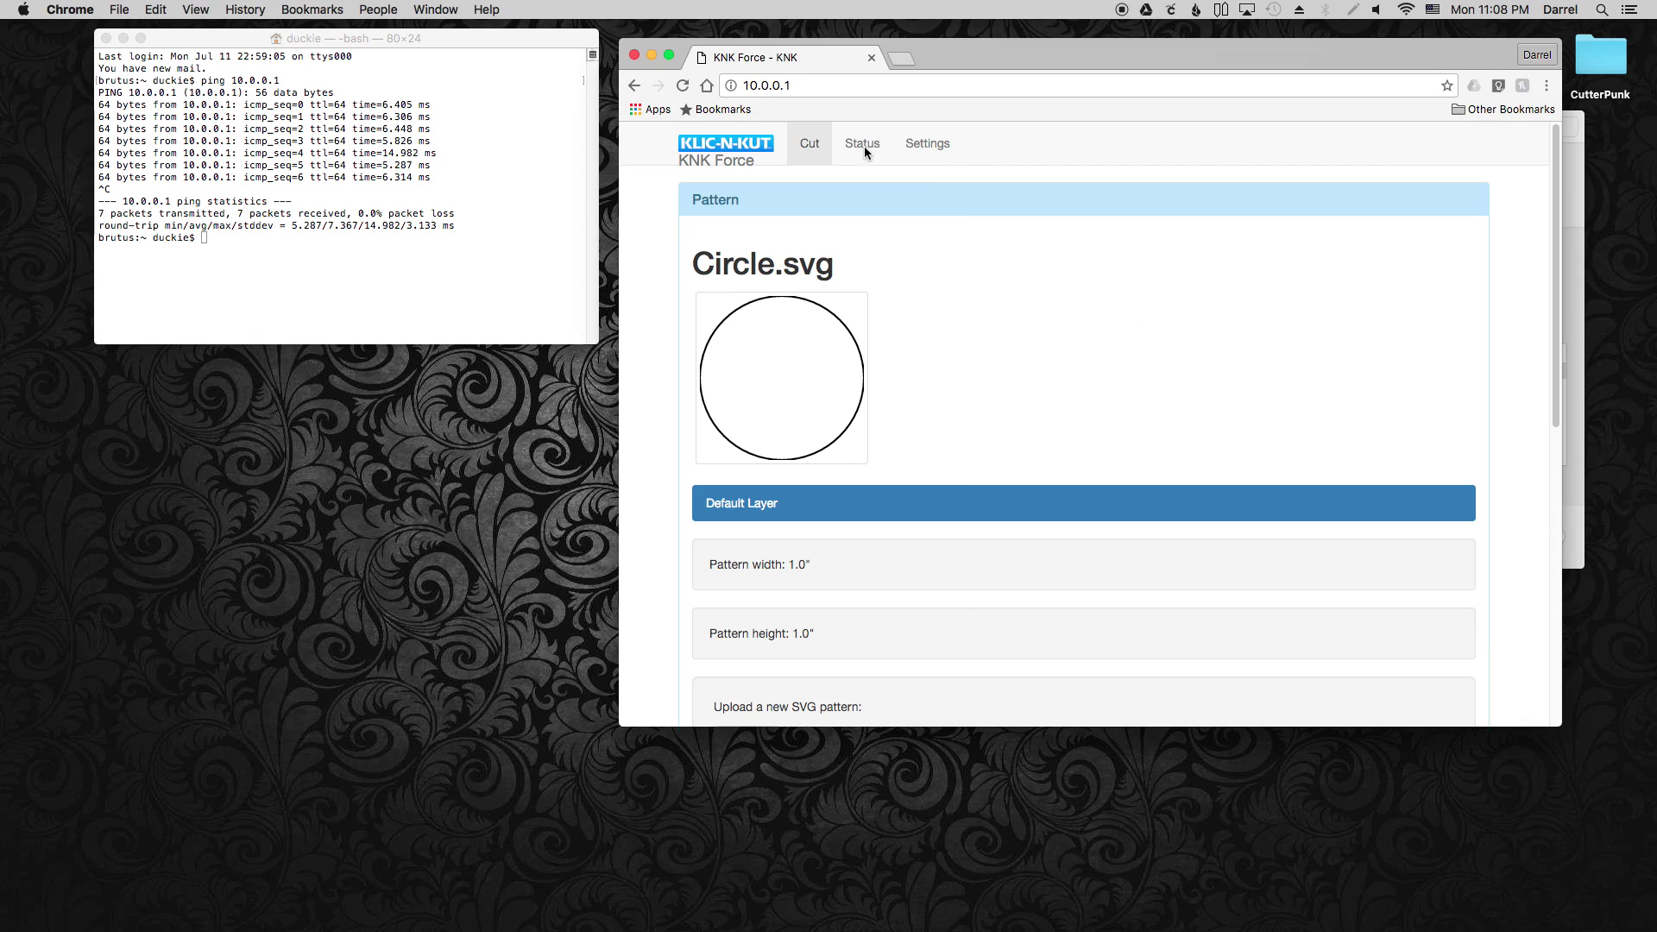
pyautogui.click(863, 147)
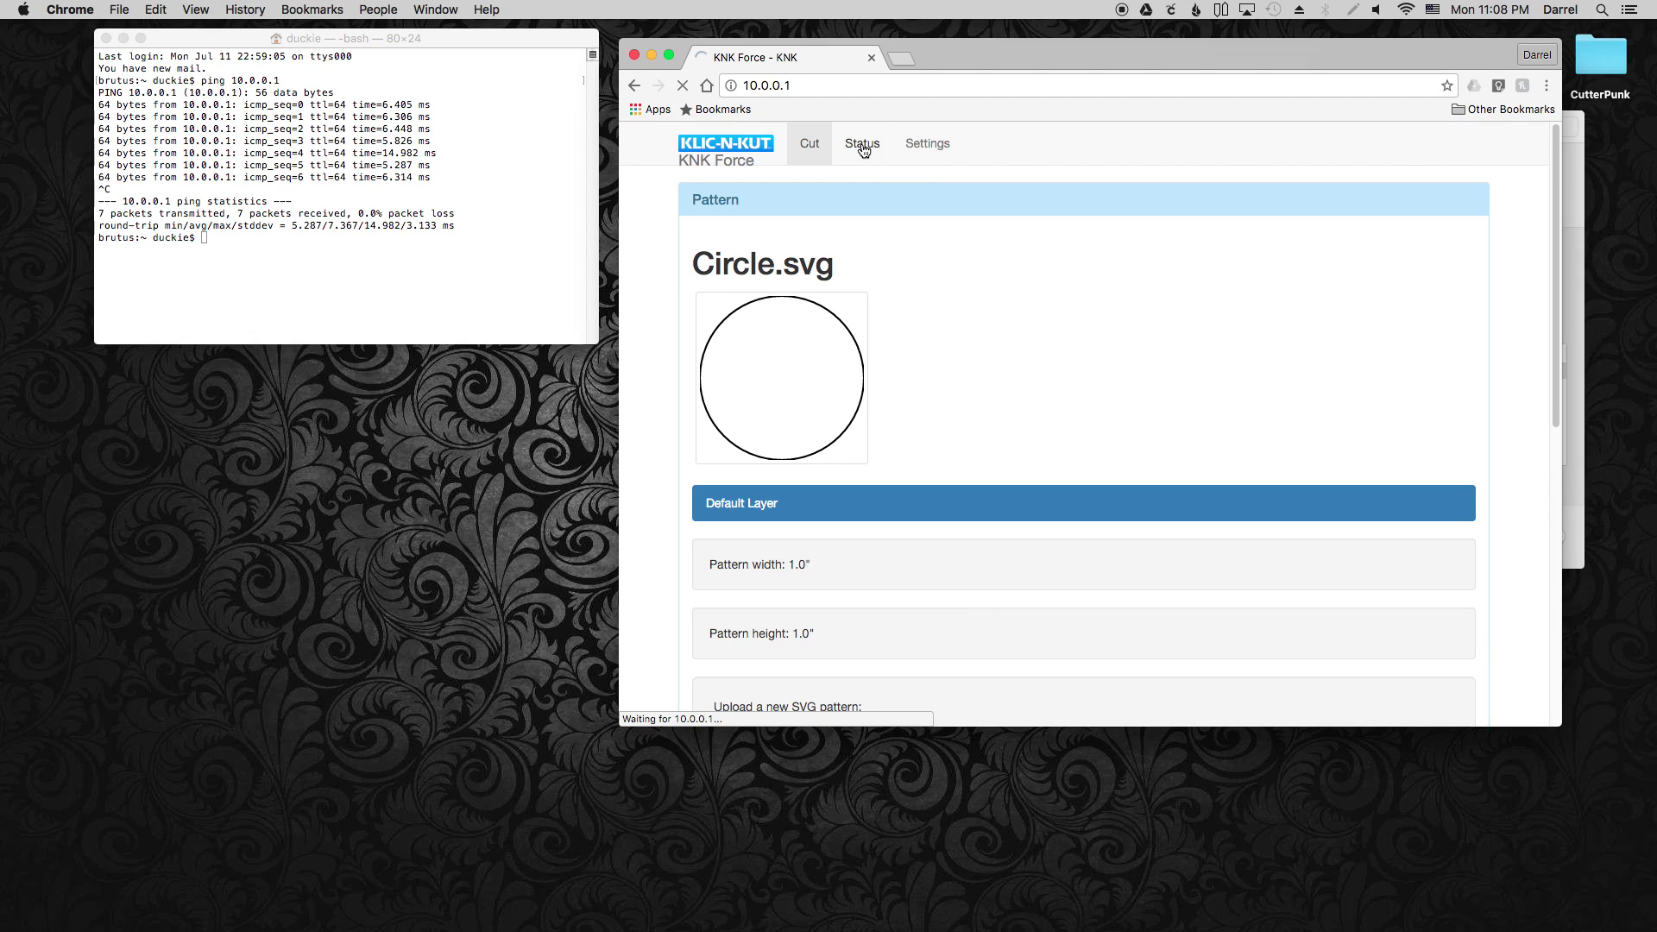
pyautogui.scroll(-3, 844, 406)
pyautogui.scroll(-3, 841, 445)
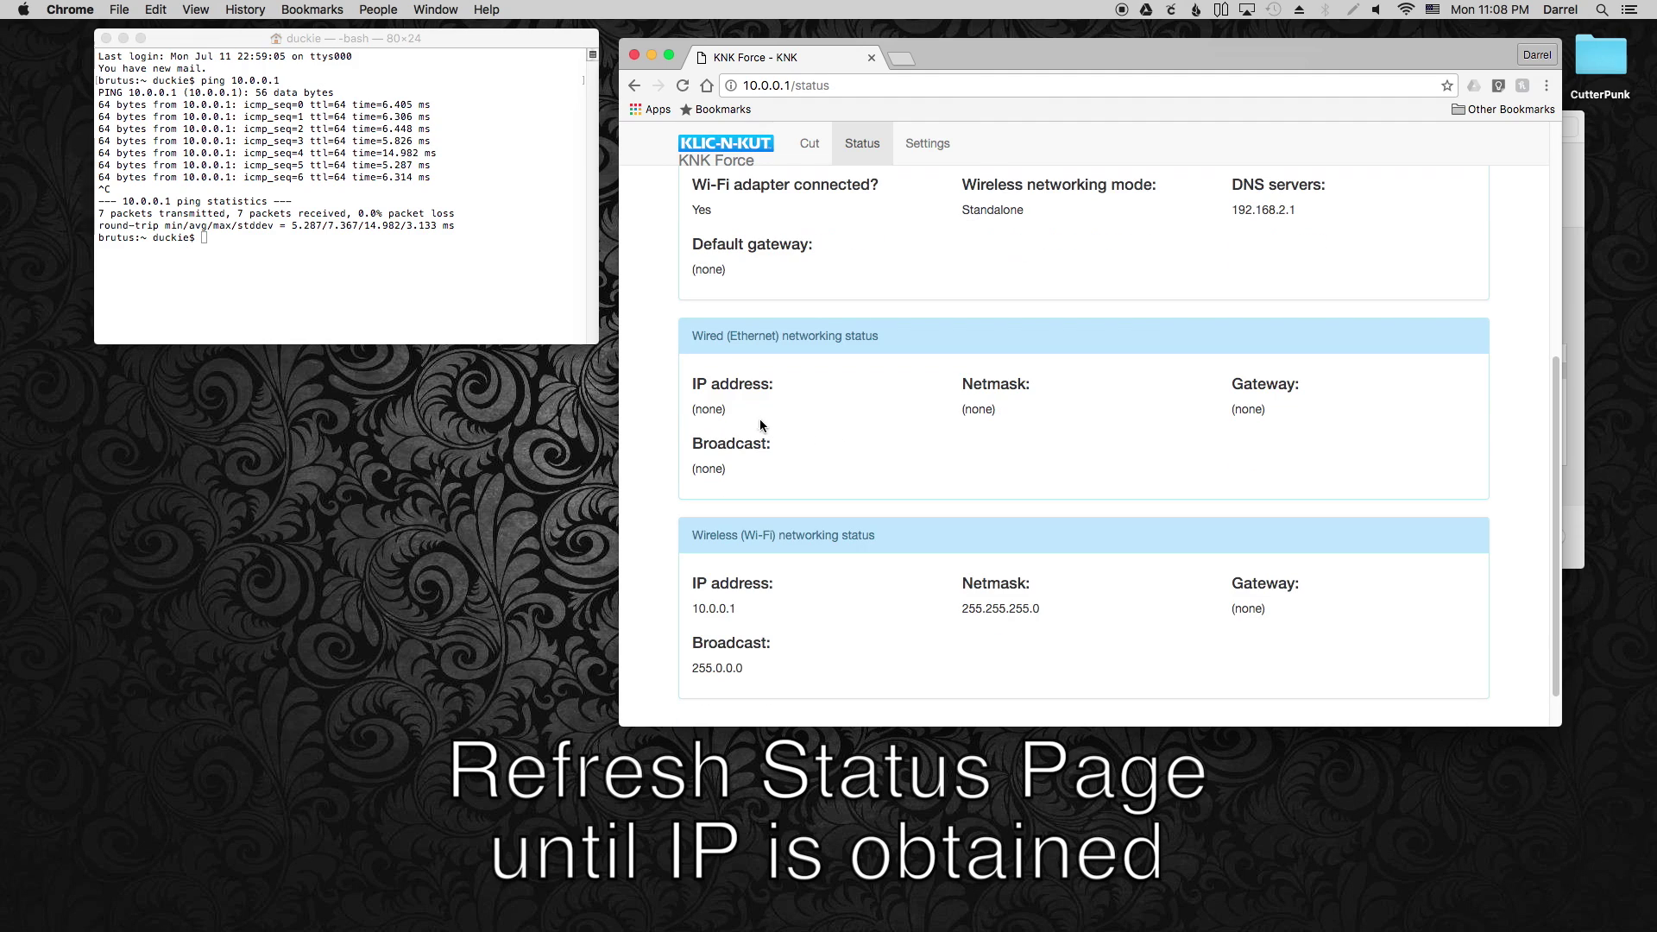
pyautogui.click(683, 85)
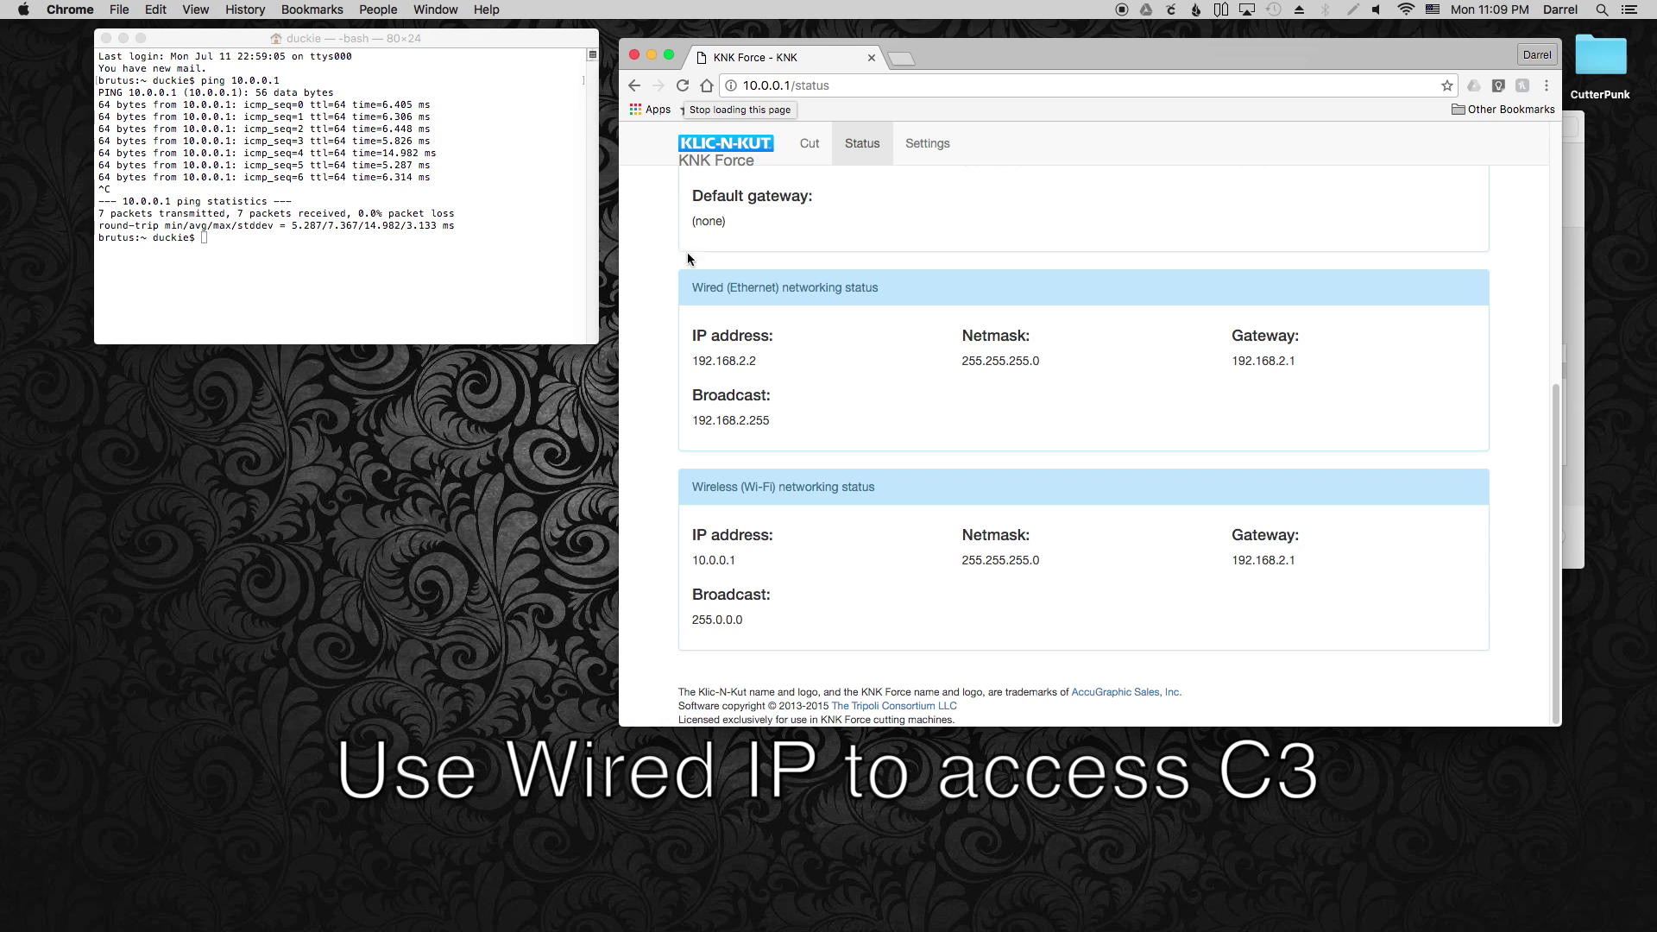
pyautogui.moveTo(690, 361); pyautogui.dragTo(799, 90)
# Load the C3 interface in Chrome at the wired address 192.168.2.2.
pyautogui.write('192.168.2.2')
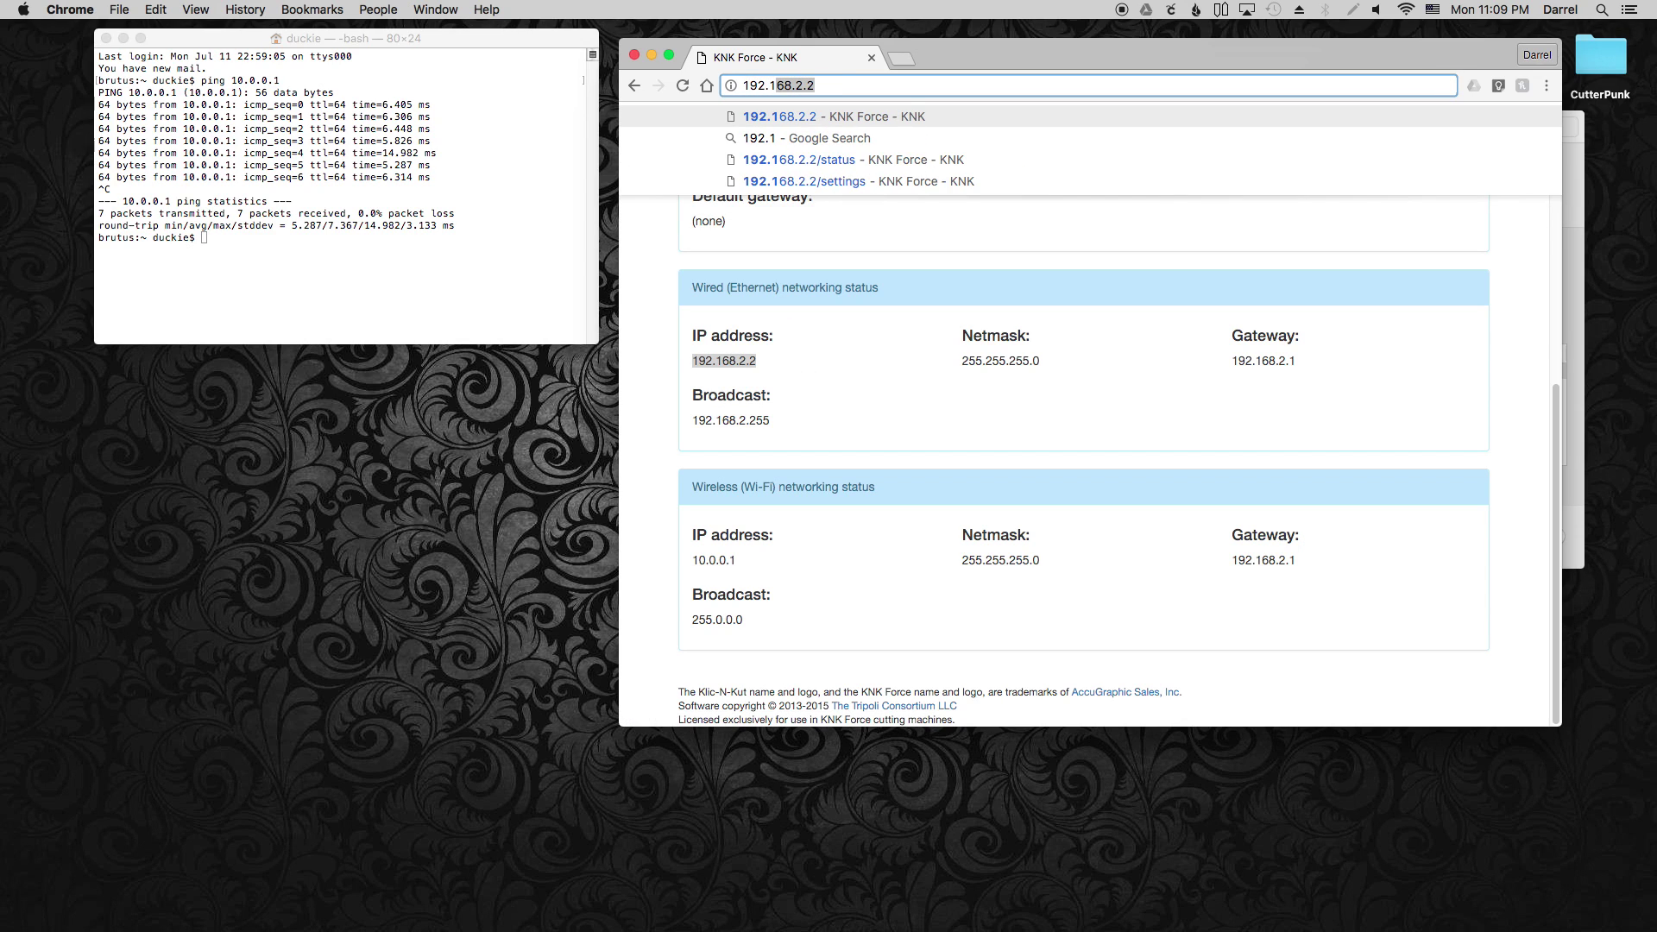
pyautogui.press('Return')
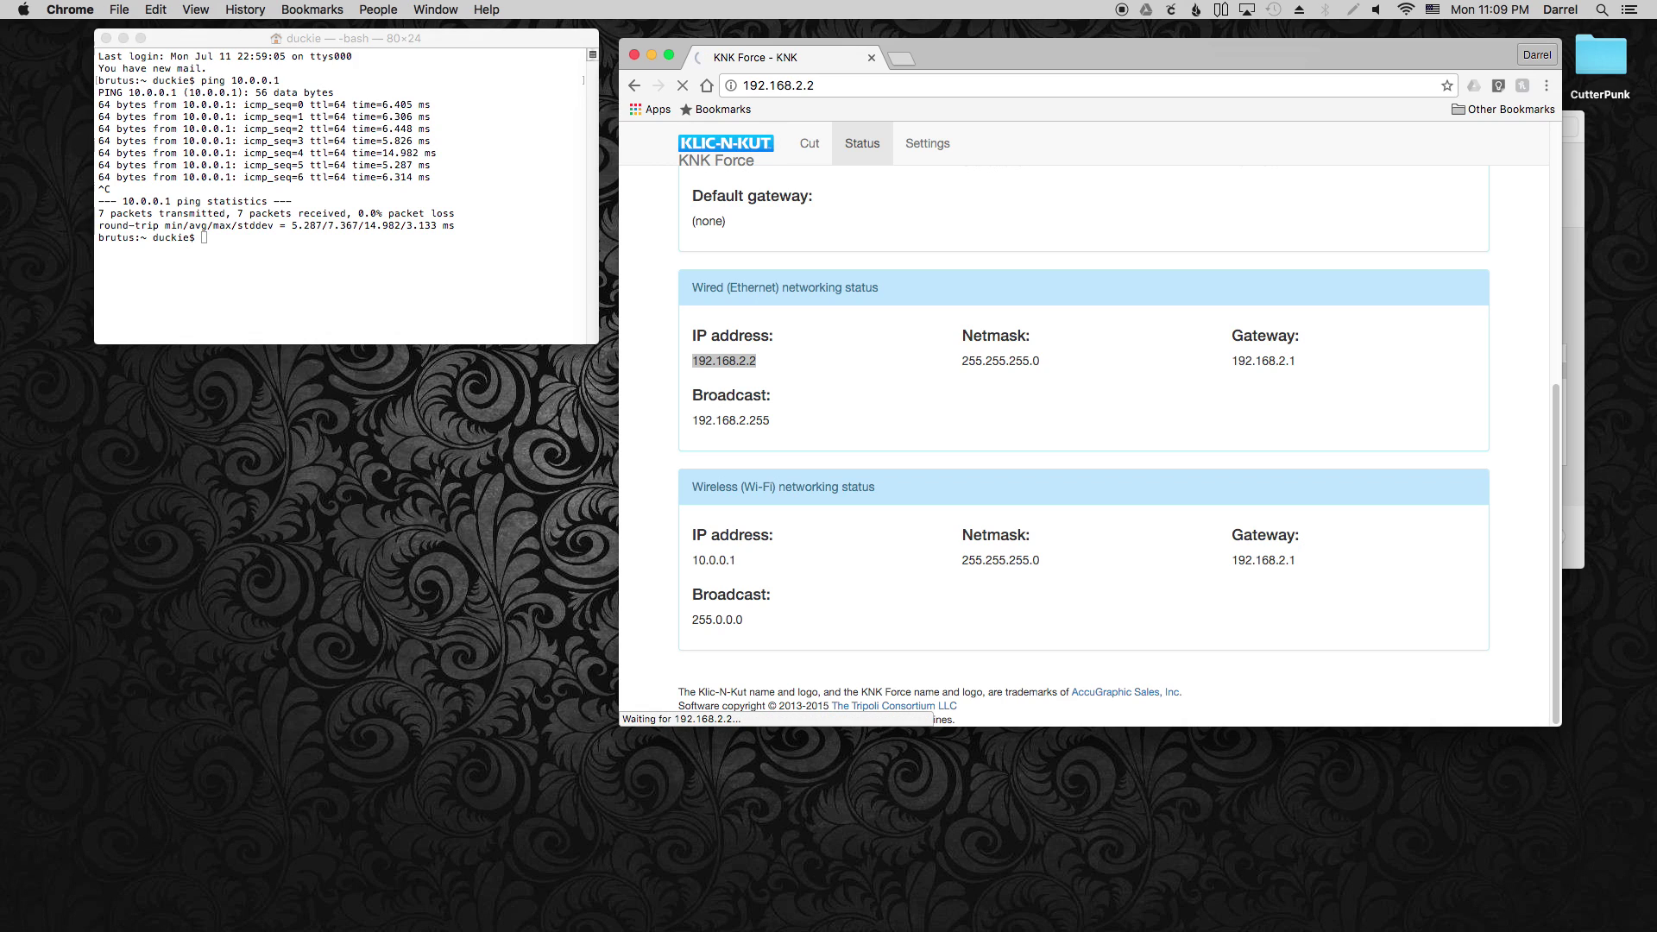
pyautogui.click(511, 172)
# Ping 192.168.2.2 over Ethernet: 5 of 5 replies, 0.915 ms average.
pyautogui.write('pin')
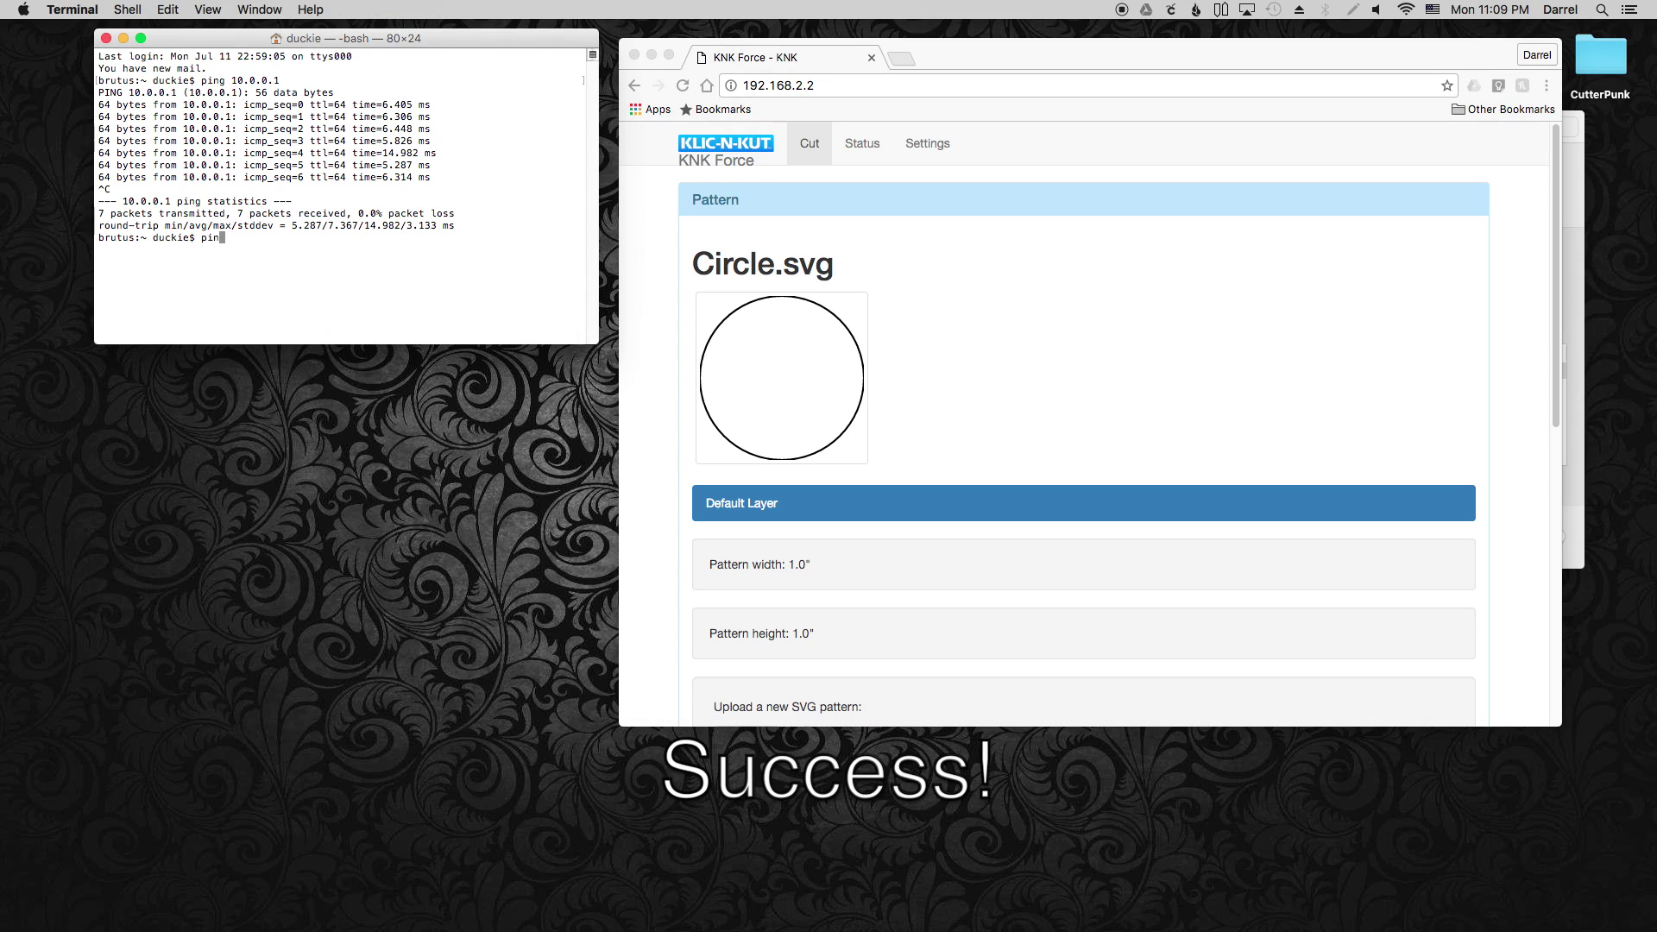
pyautogui.write('g 192.168.2.2')
pyautogui.press('Return')
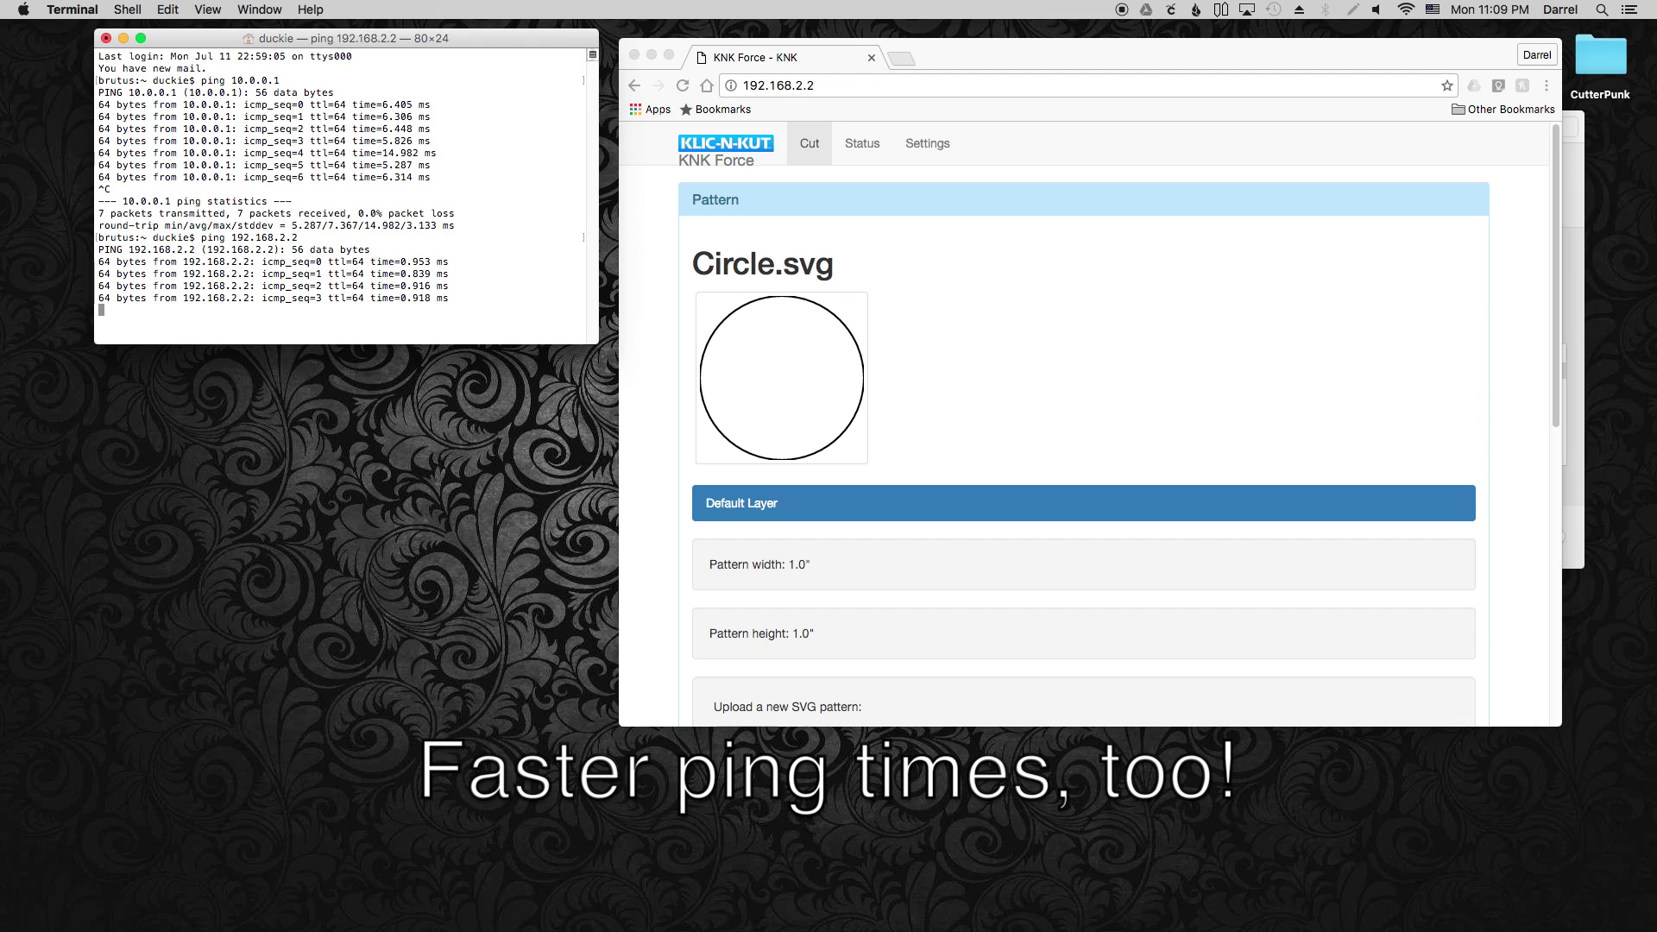
pyautogui.hotkey('ctrl', 'c')
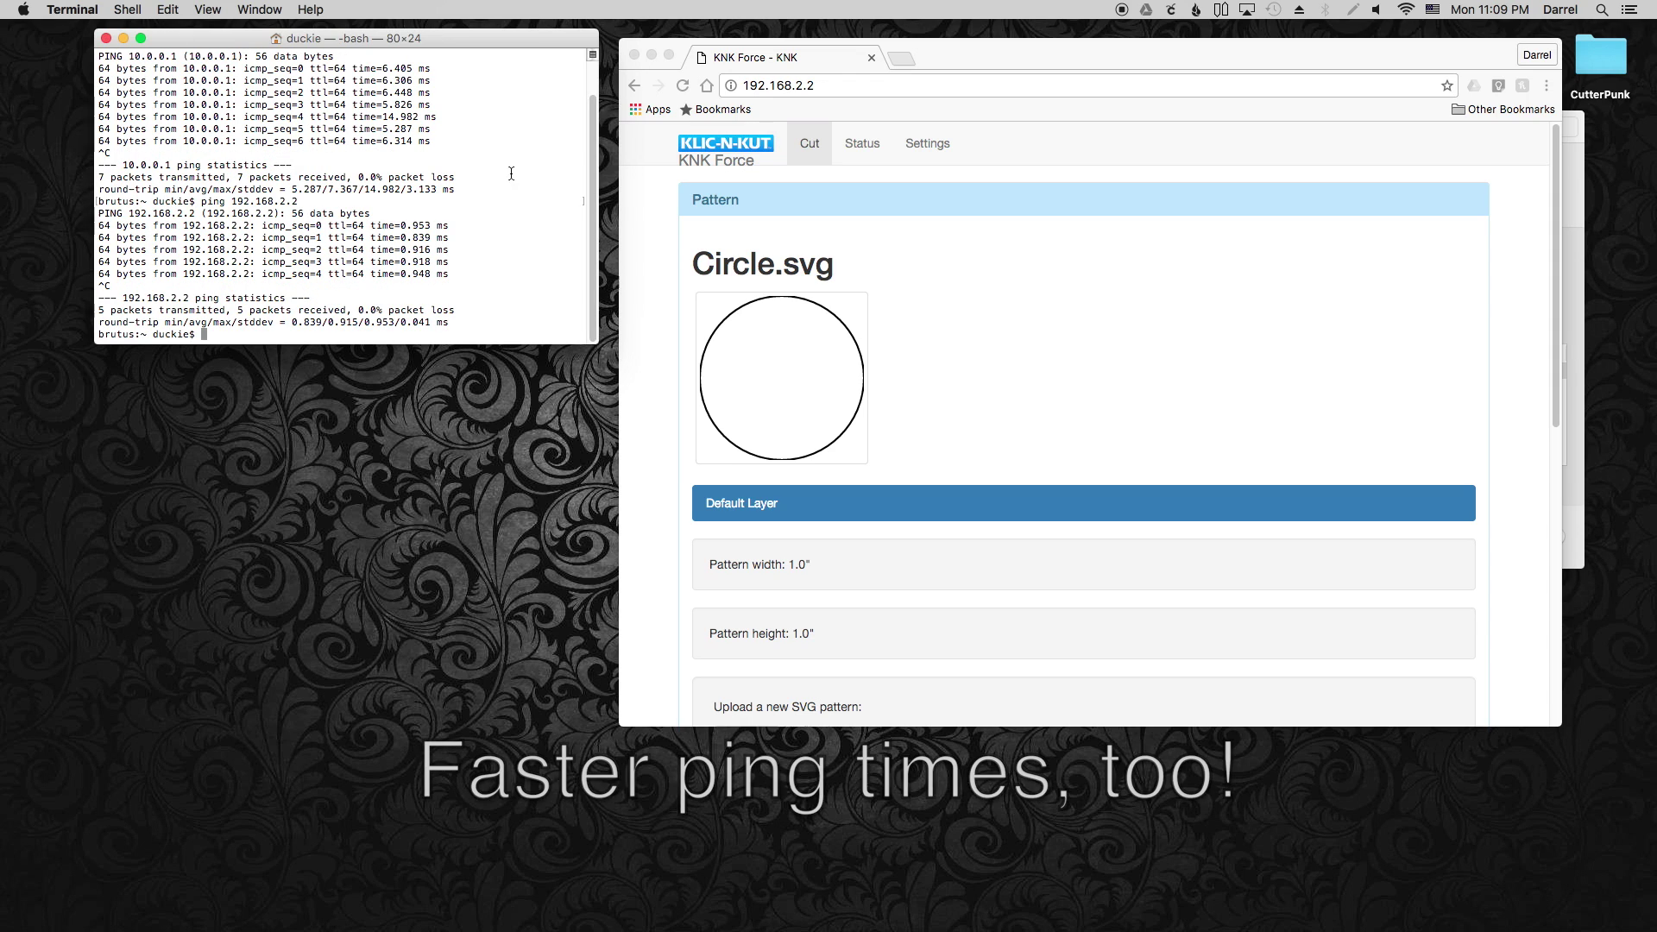
pyautogui.click(1409, 9)
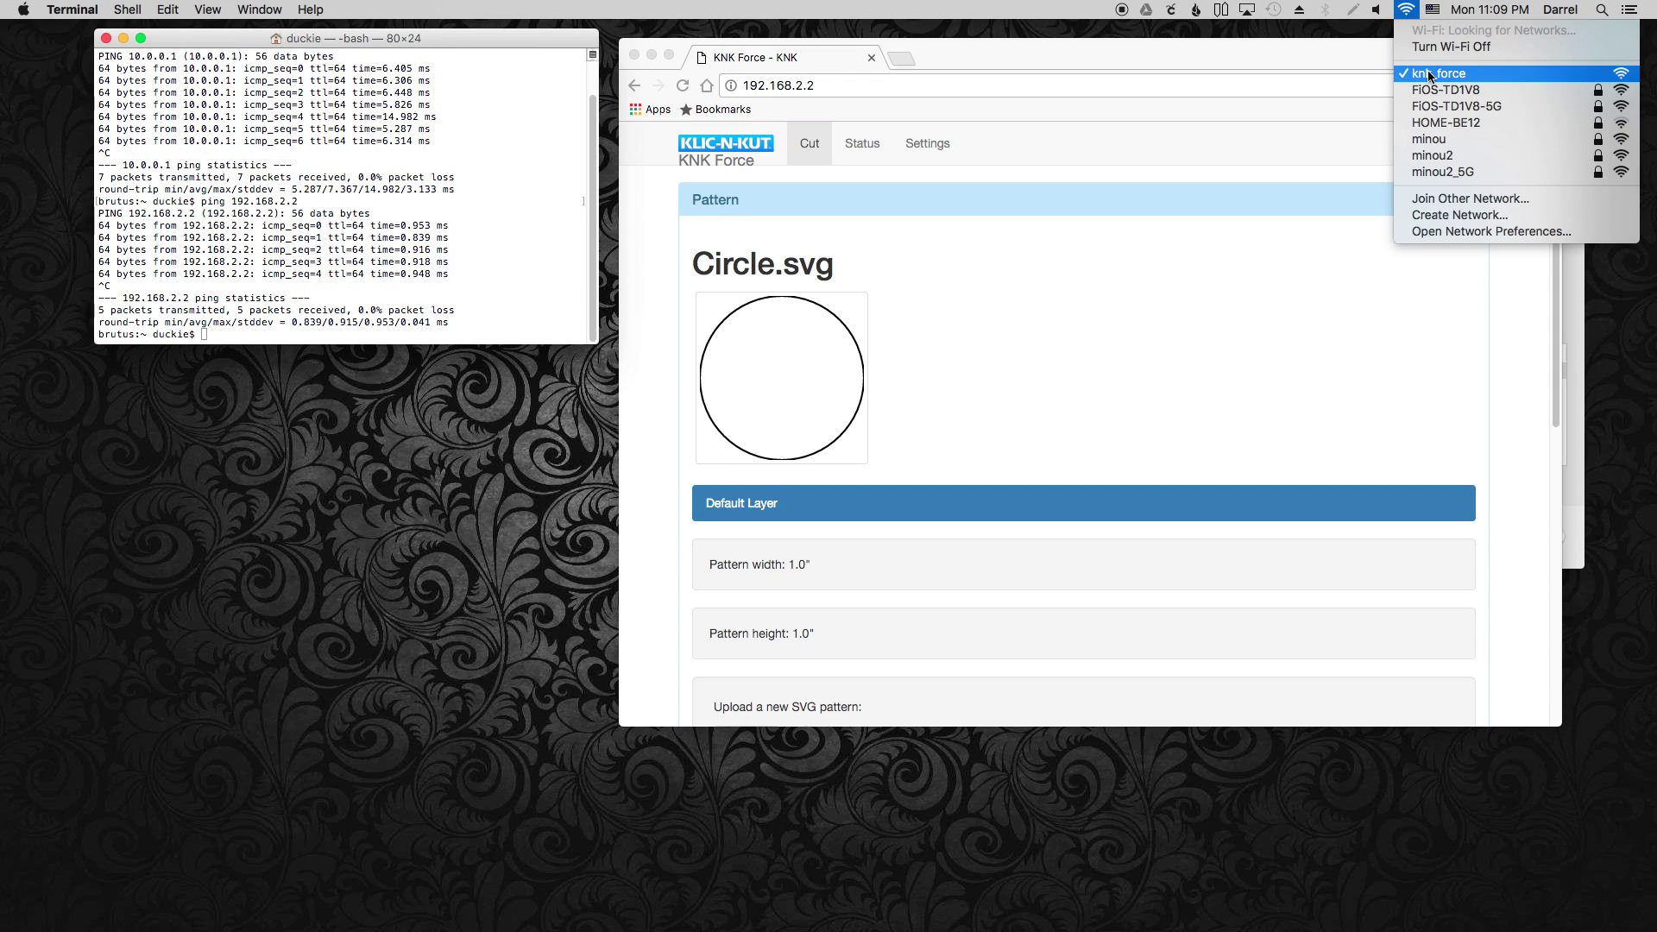
# Switch Wi-Fi to minou2_5G, reload 192.168.2.2 and open the C3 Status page.
pyautogui.click(1431, 172)
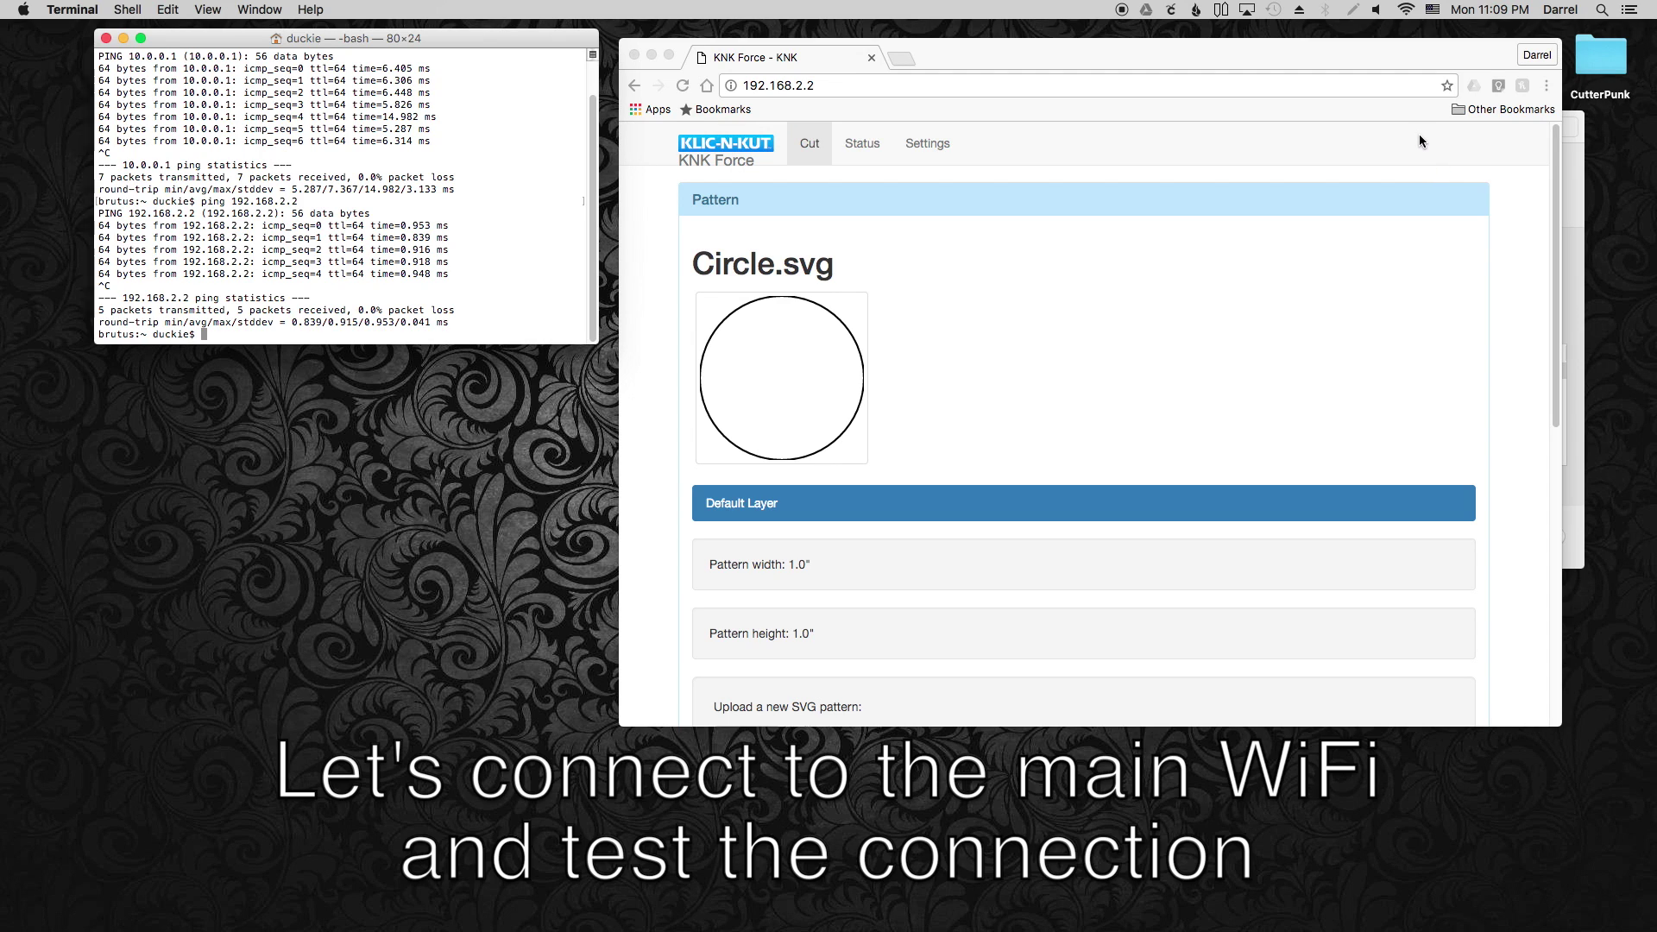
pyautogui.click(1407, 9)
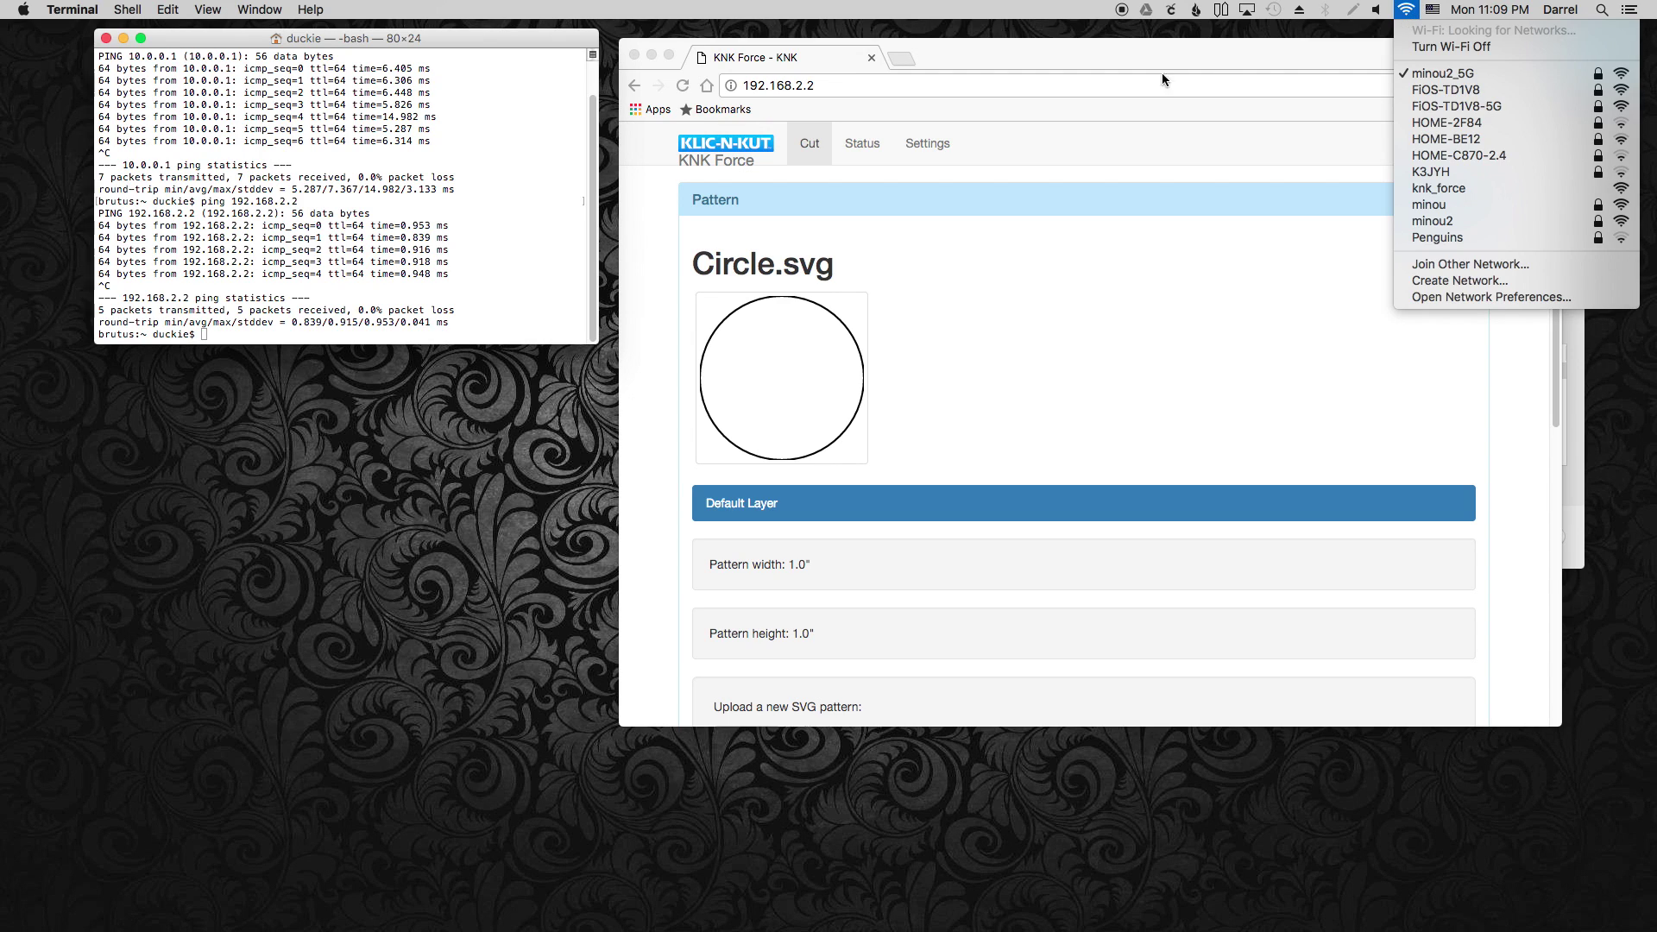
pyautogui.click(1042, 66)
pyautogui.click(922, 85)
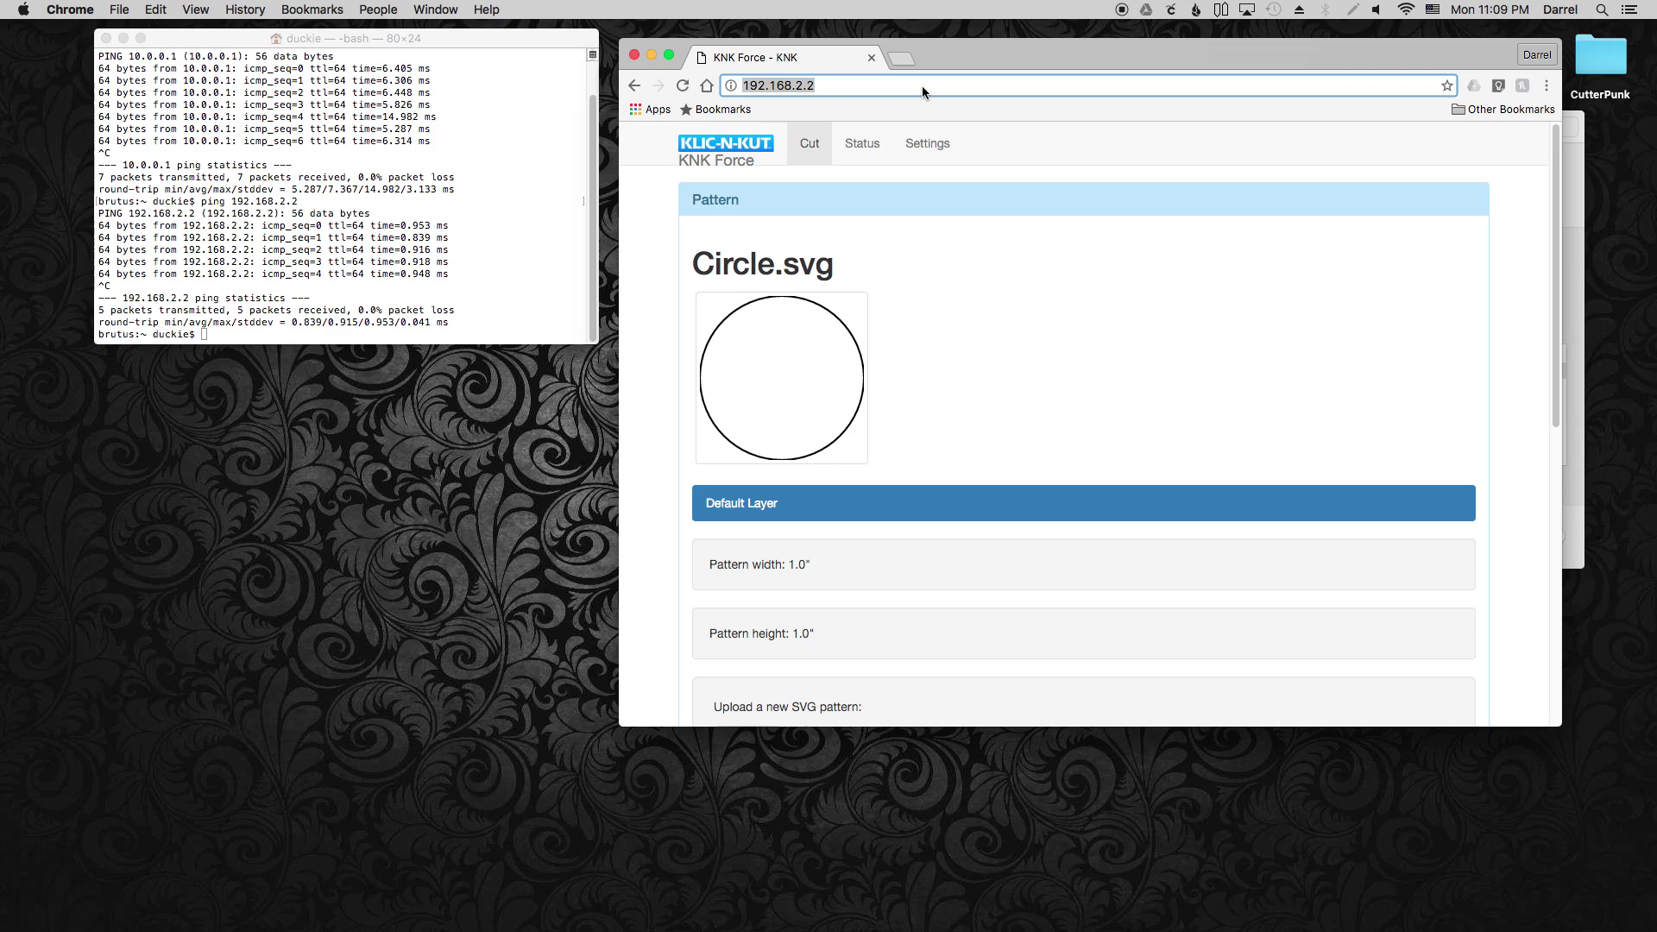
pyautogui.press('Return')
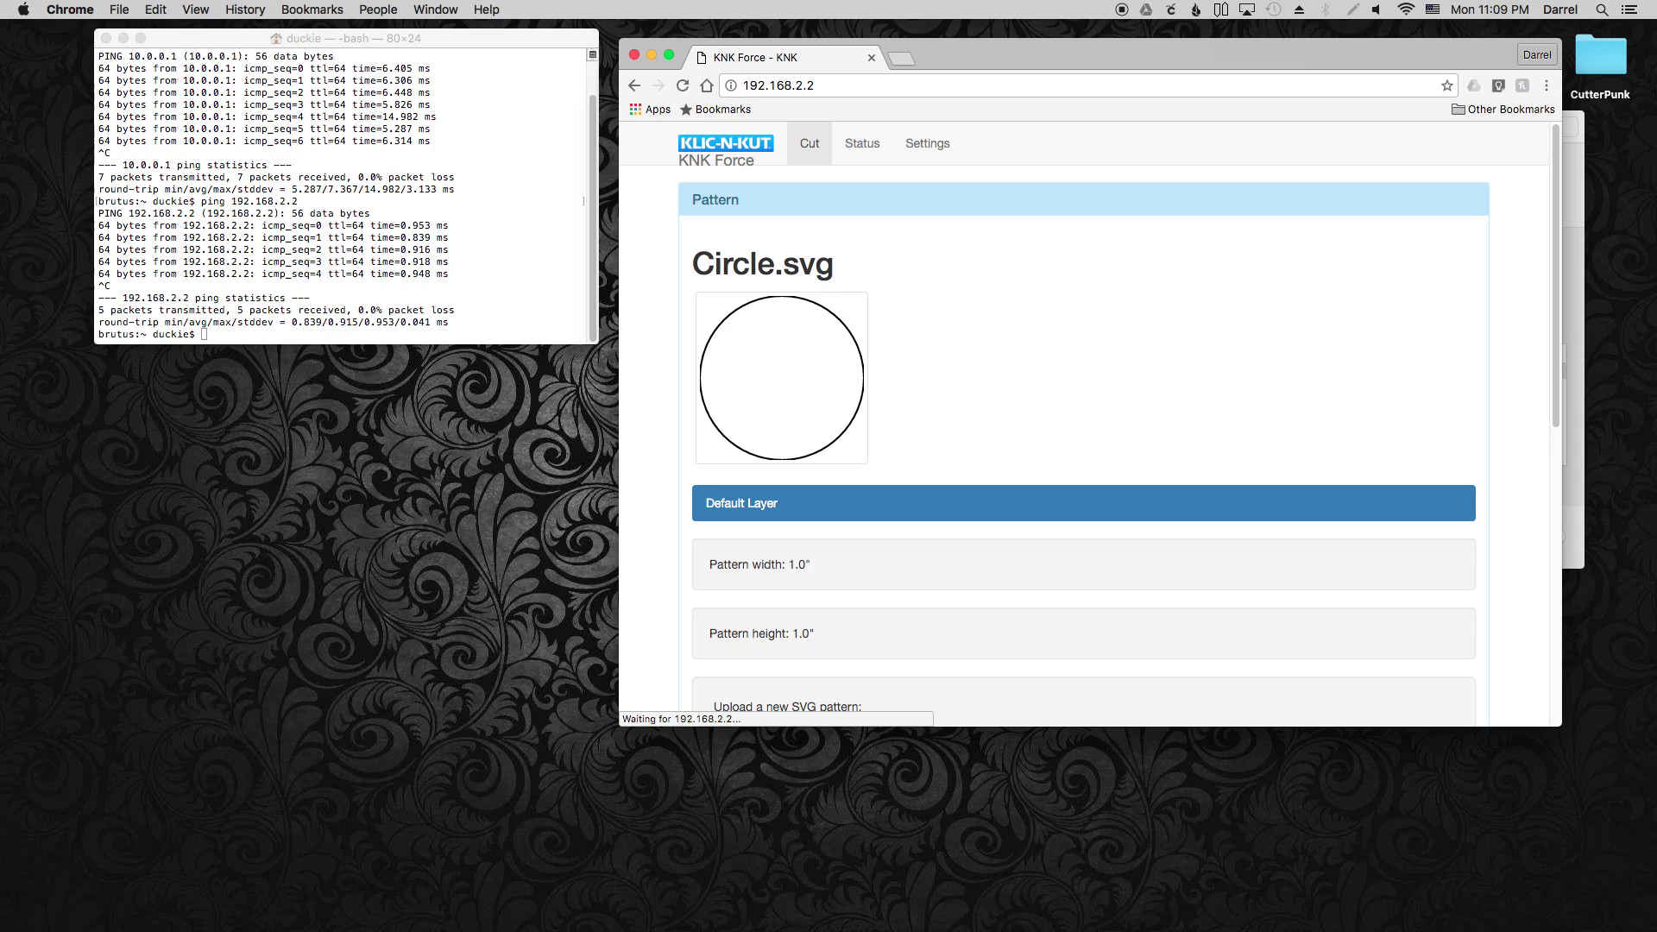
pyautogui.click(864, 143)
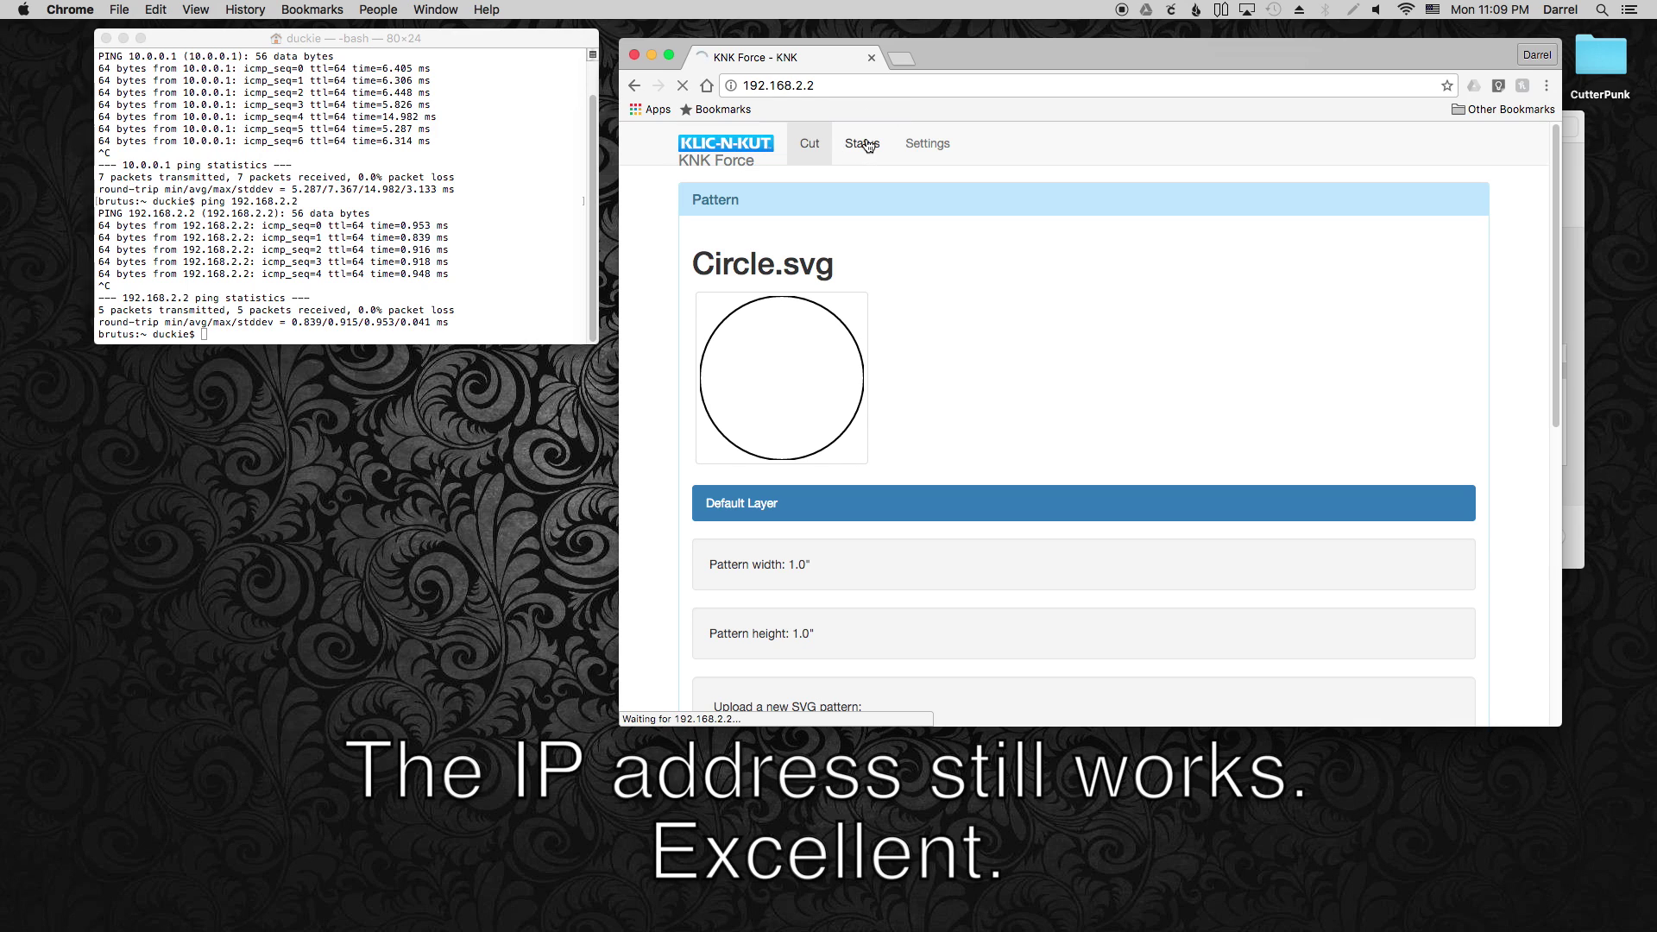
pyautogui.scroll(-2, 850, 281)
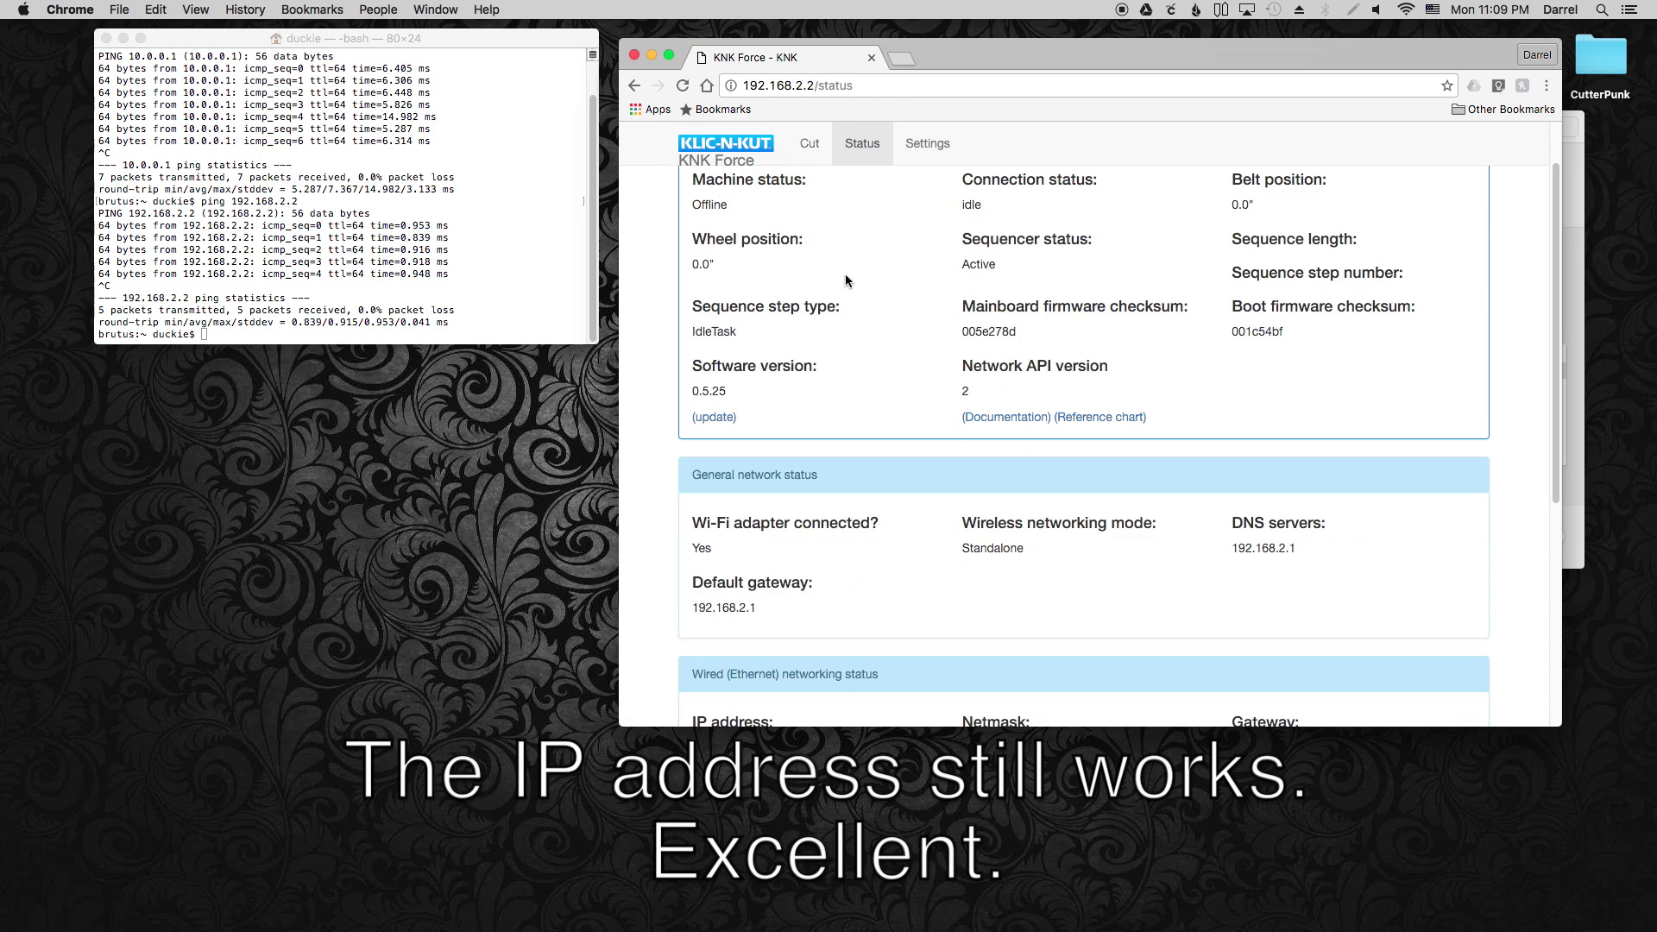
# Re-run the ping to 192.168.2.2 in Terminal, then ping 10.0.0.1.
pyautogui.click(543, 252)
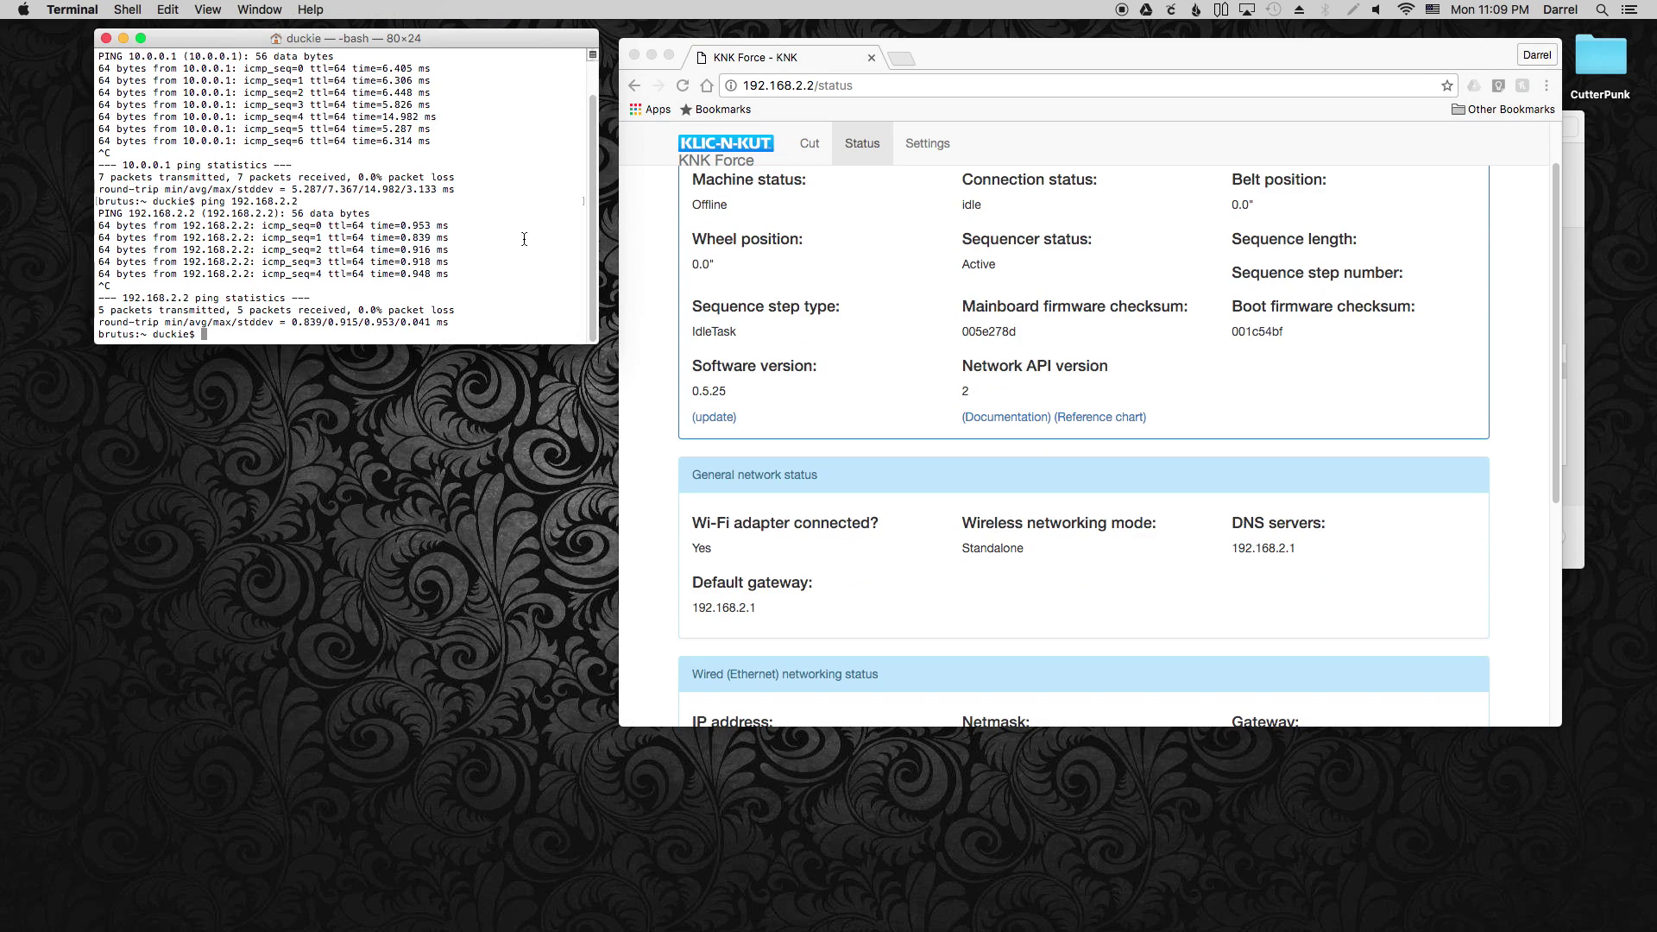
pyautogui.press('Up')
pyautogui.press('Return')
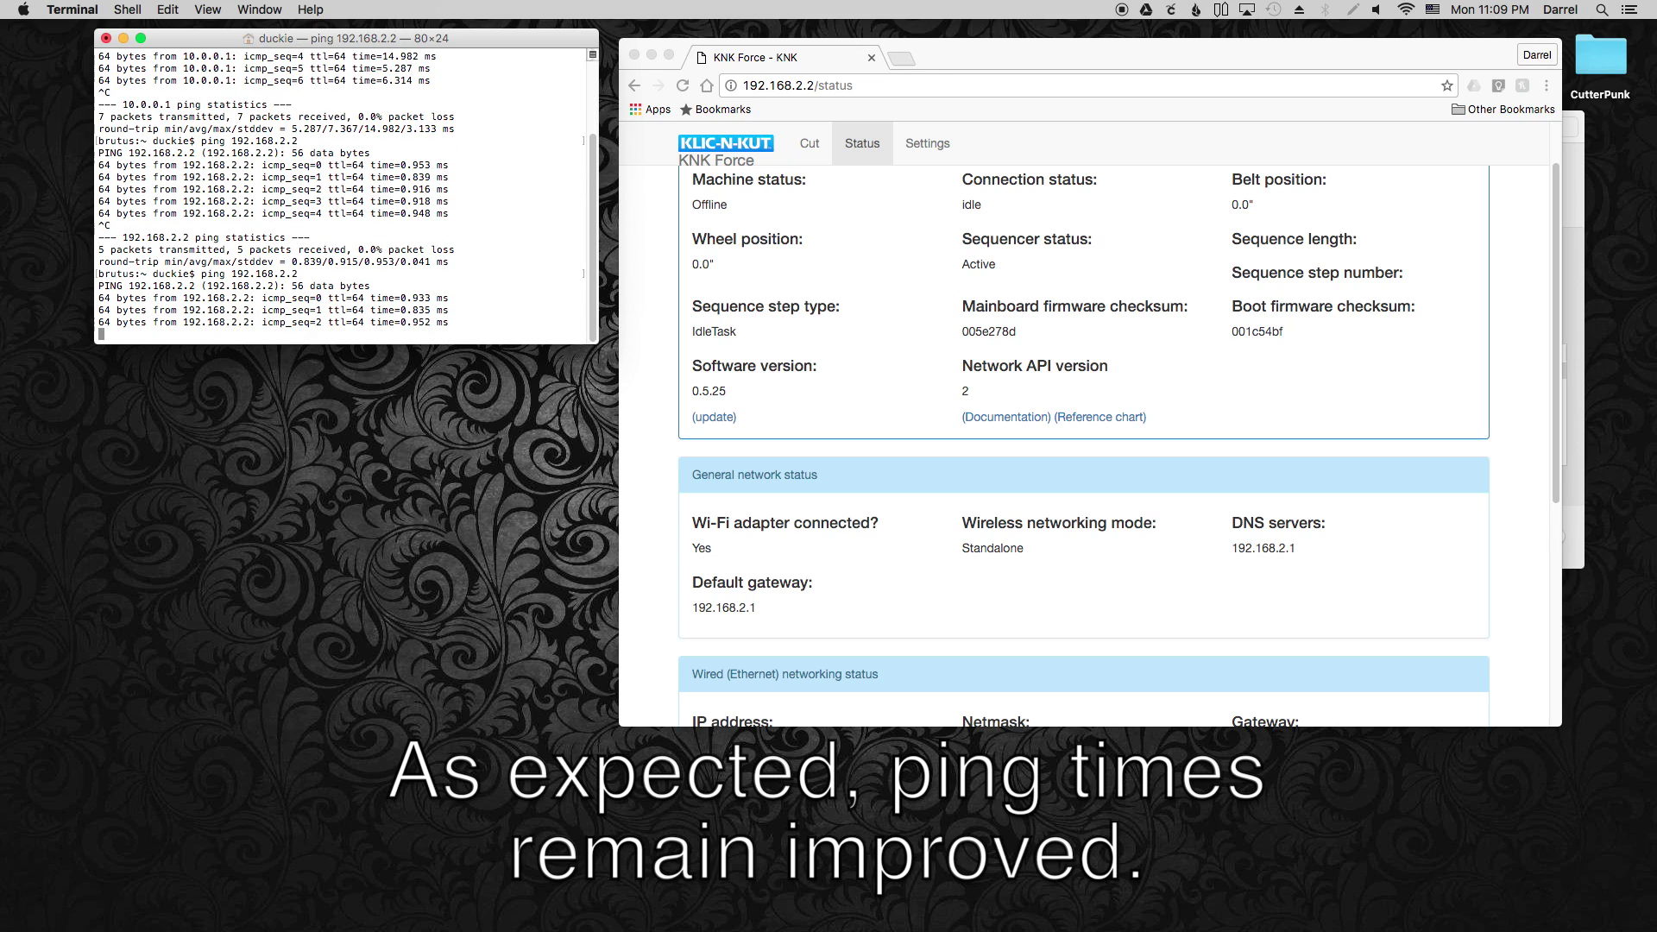
pyautogui.hotkey('ctrl', 'c')
pyautogui.write('ping 10.0.0.1')
pyautogui.press('Return')
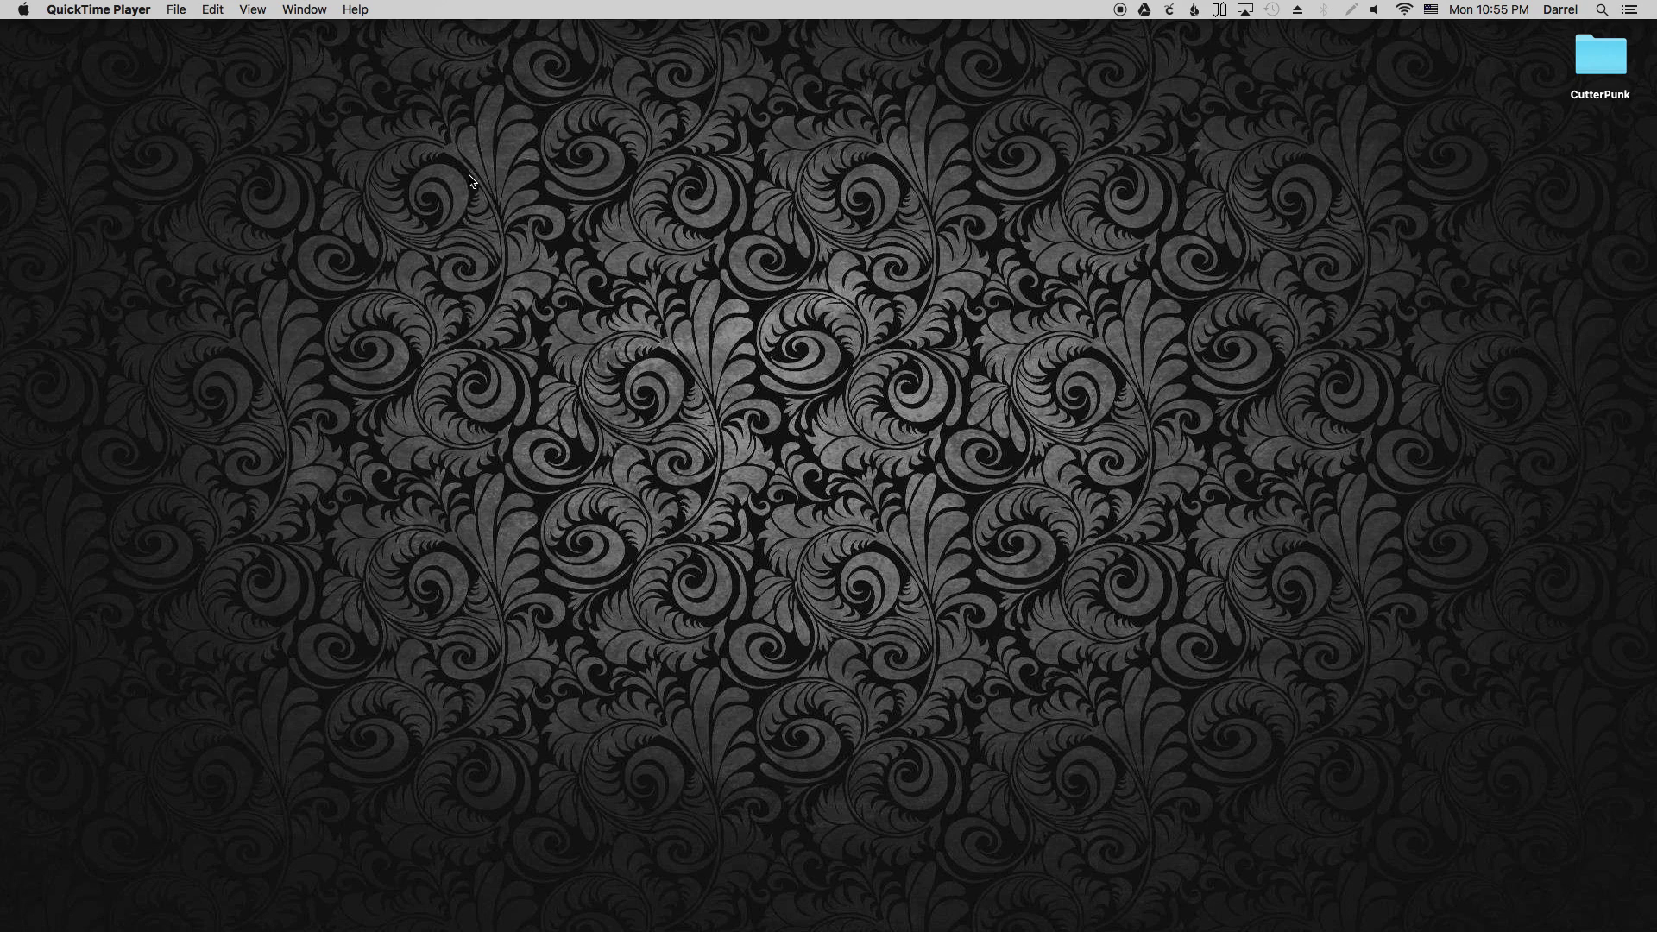
# Bring the bare macOS desktop to the front.
pyautogui.click(309, 207)
# Turn on Internet Sharing from Wi-Fi to Ethernet computers in the Sharing pane.
pyautogui.click(23, 10)
pyautogui.click(38, 57)
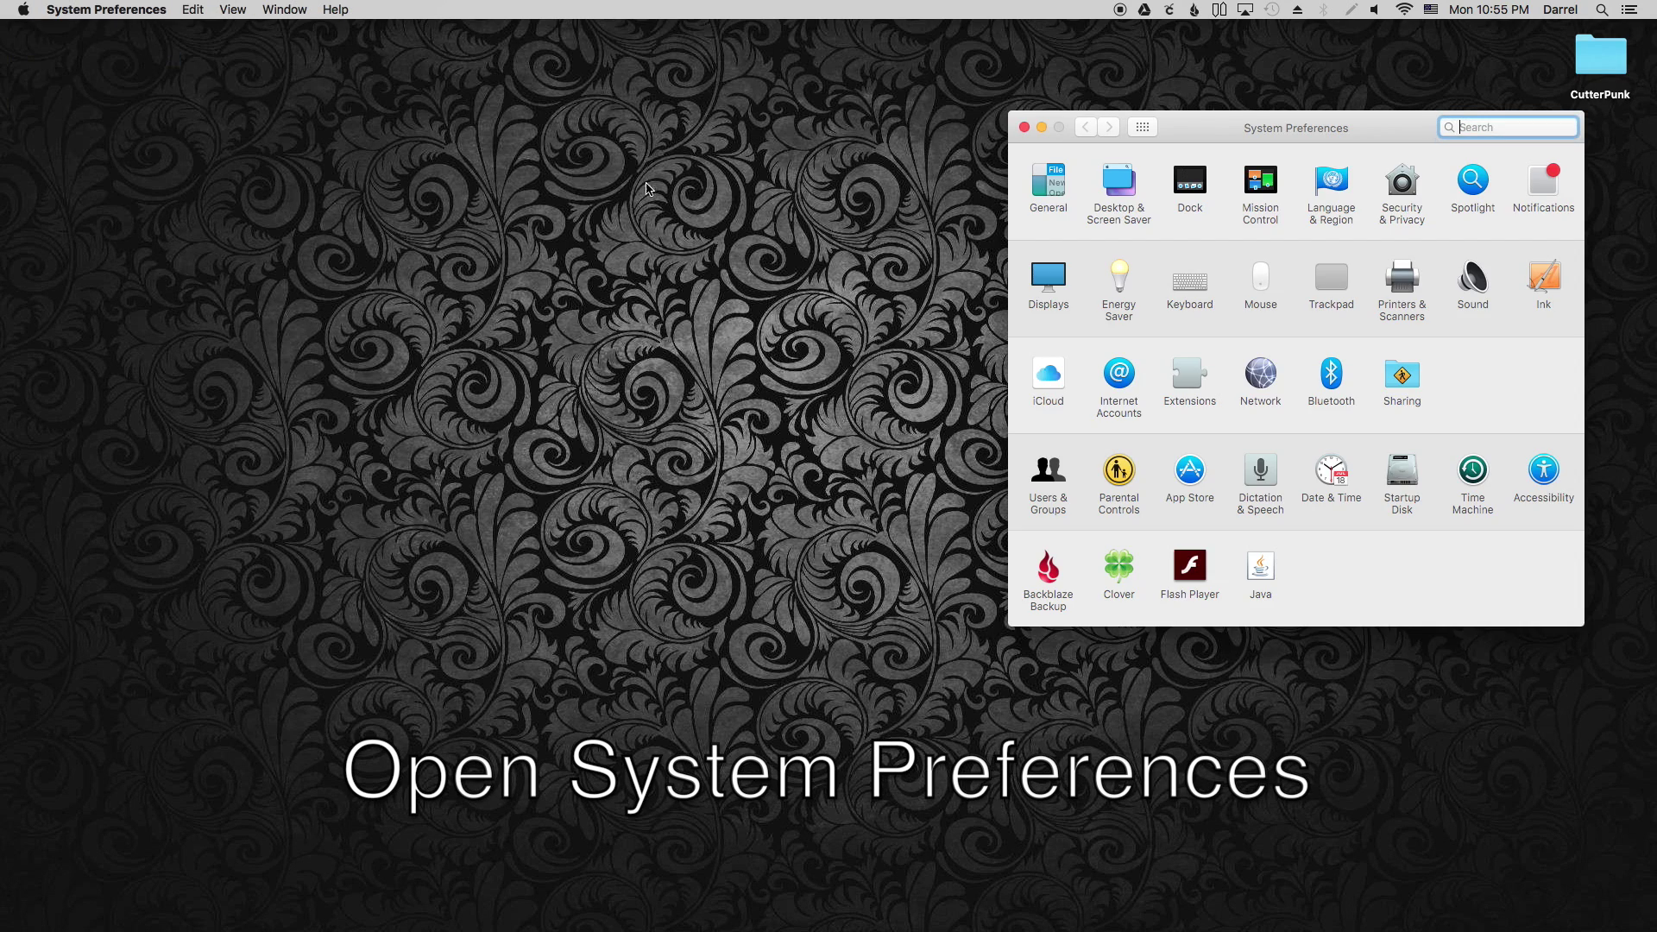
pyautogui.click(1399, 374)
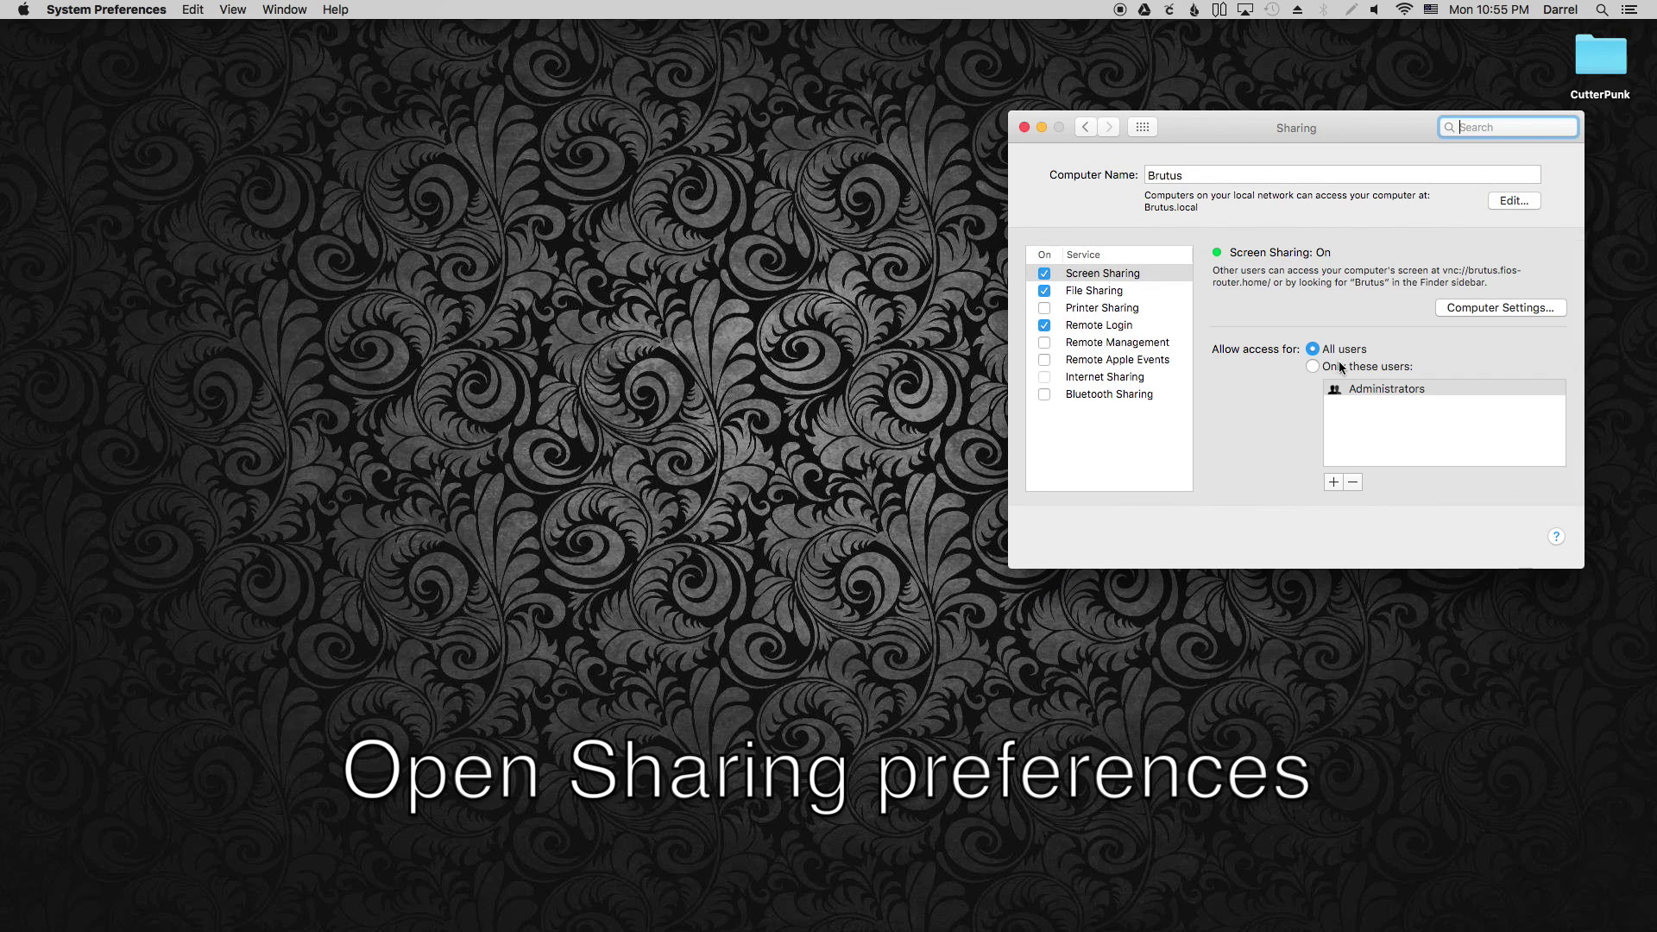
pyautogui.click(1122, 377)
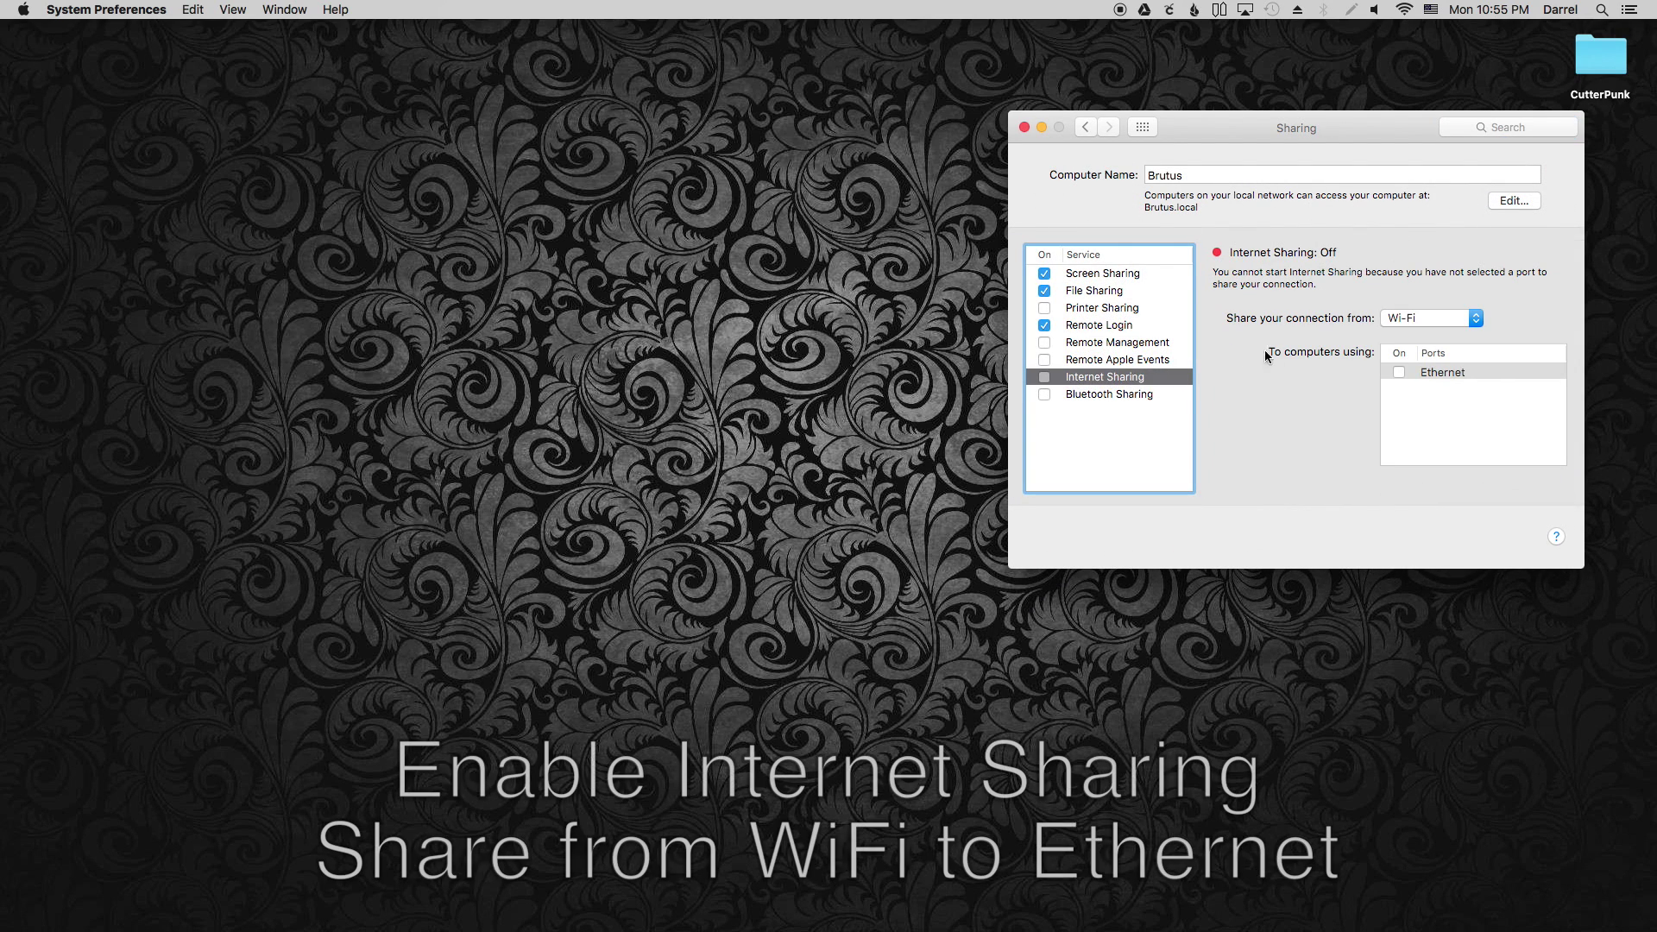
pyautogui.click(1400, 373)
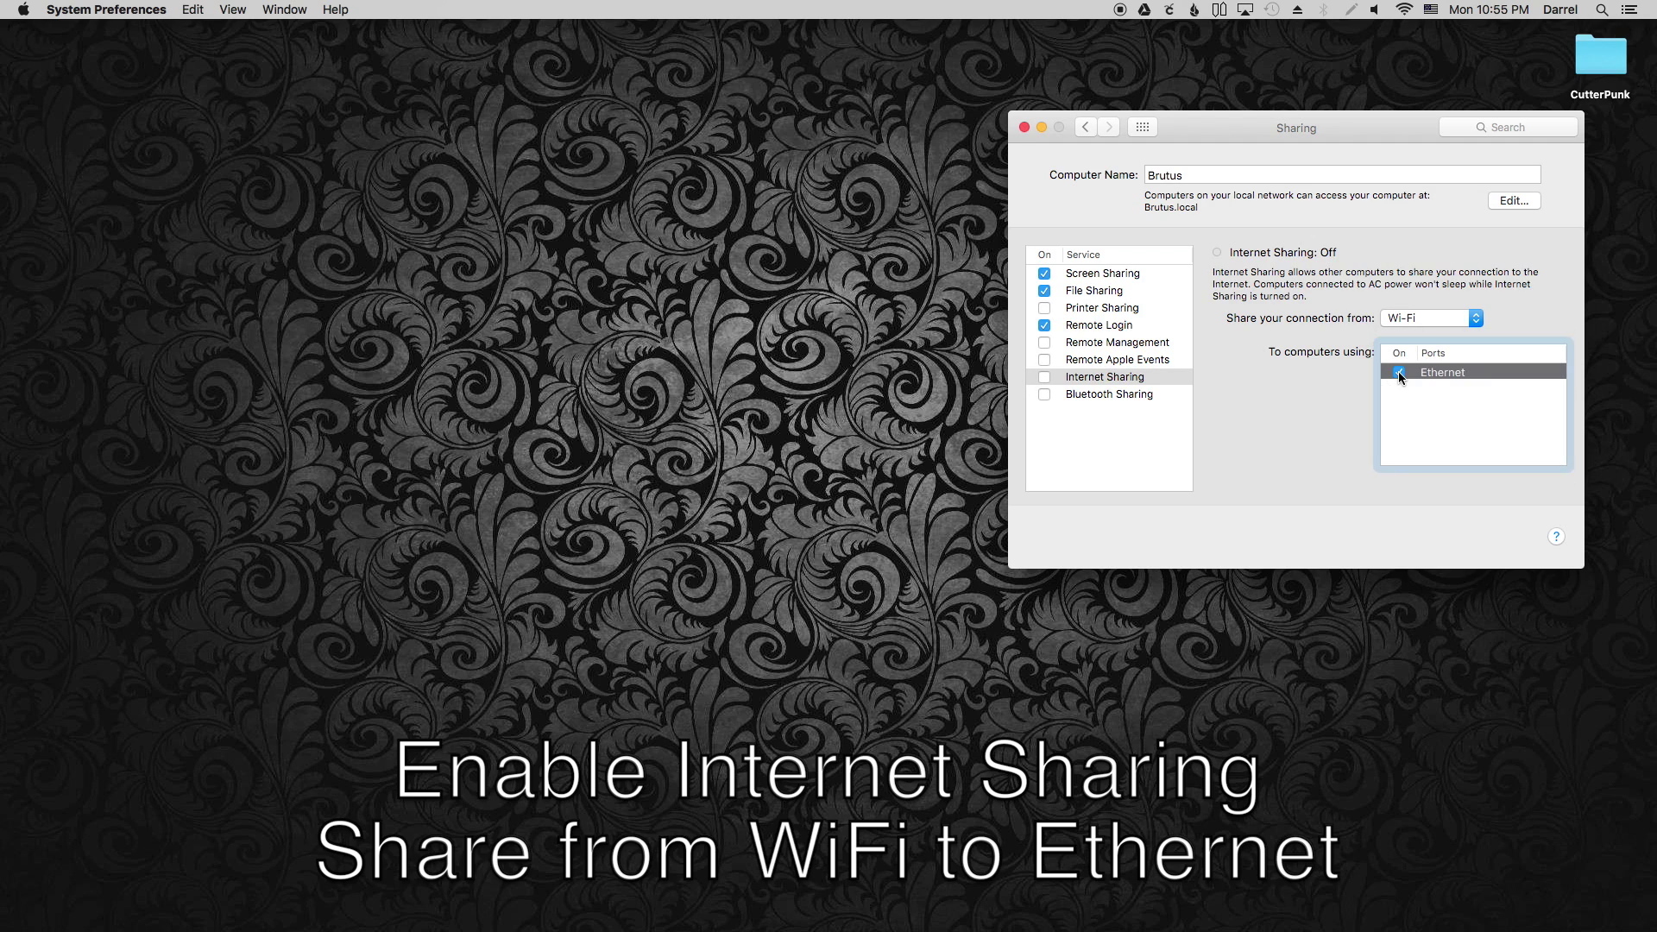
pyautogui.click(1045, 378)
pyautogui.click(1324, 274)
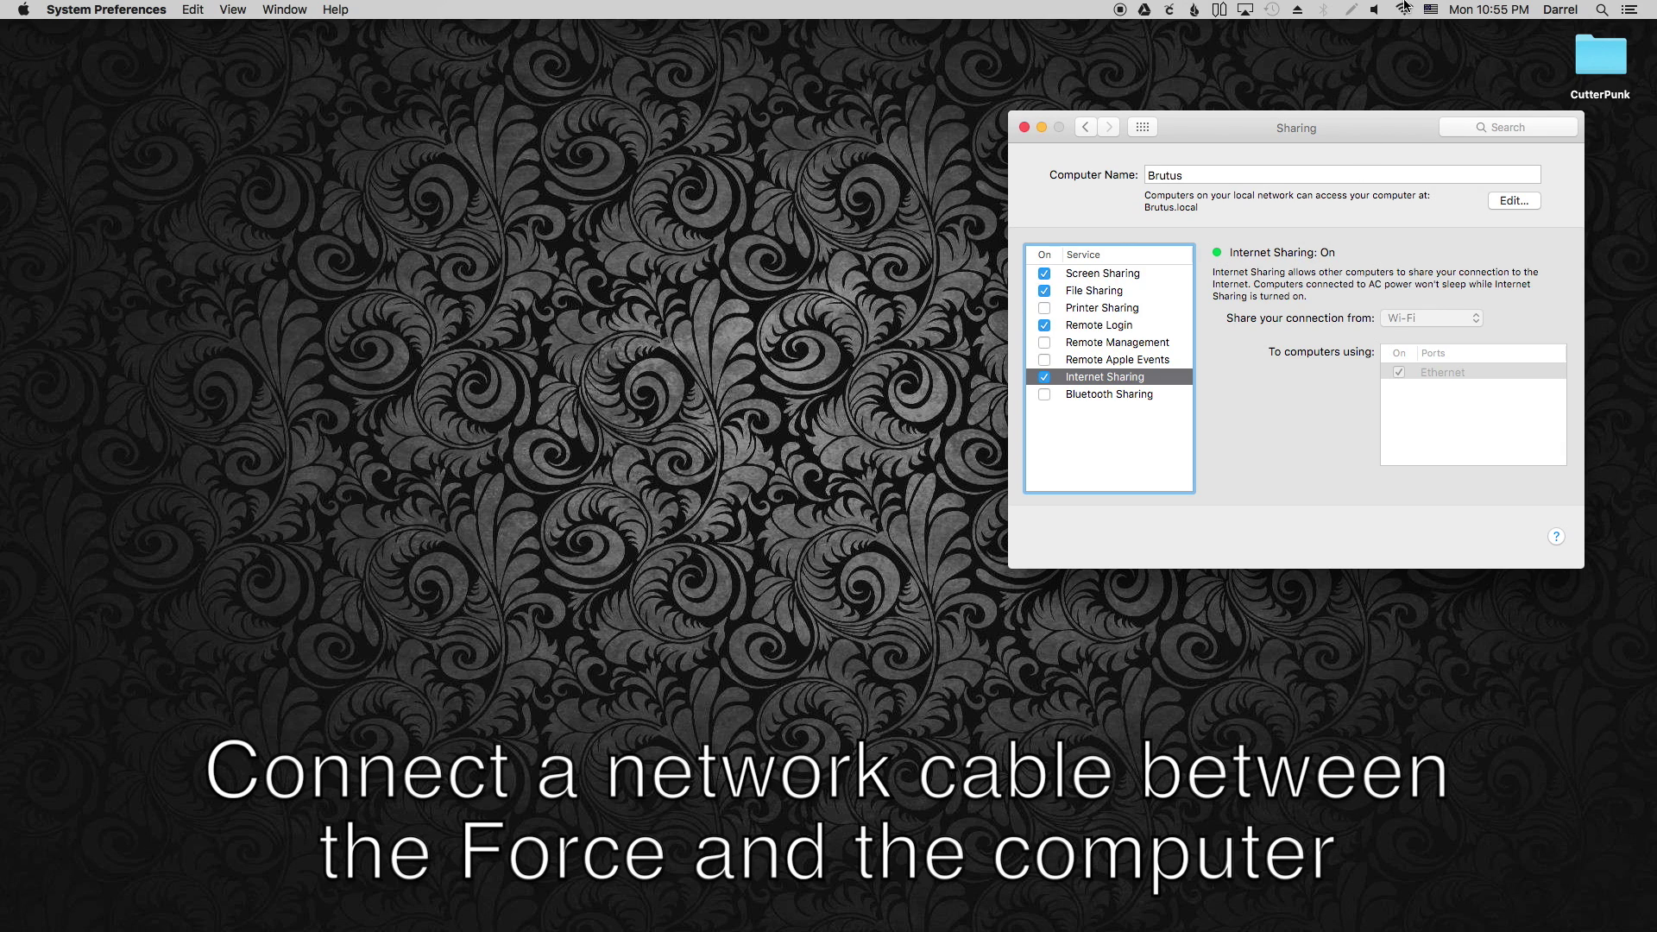
pyautogui.click(1405, 8)
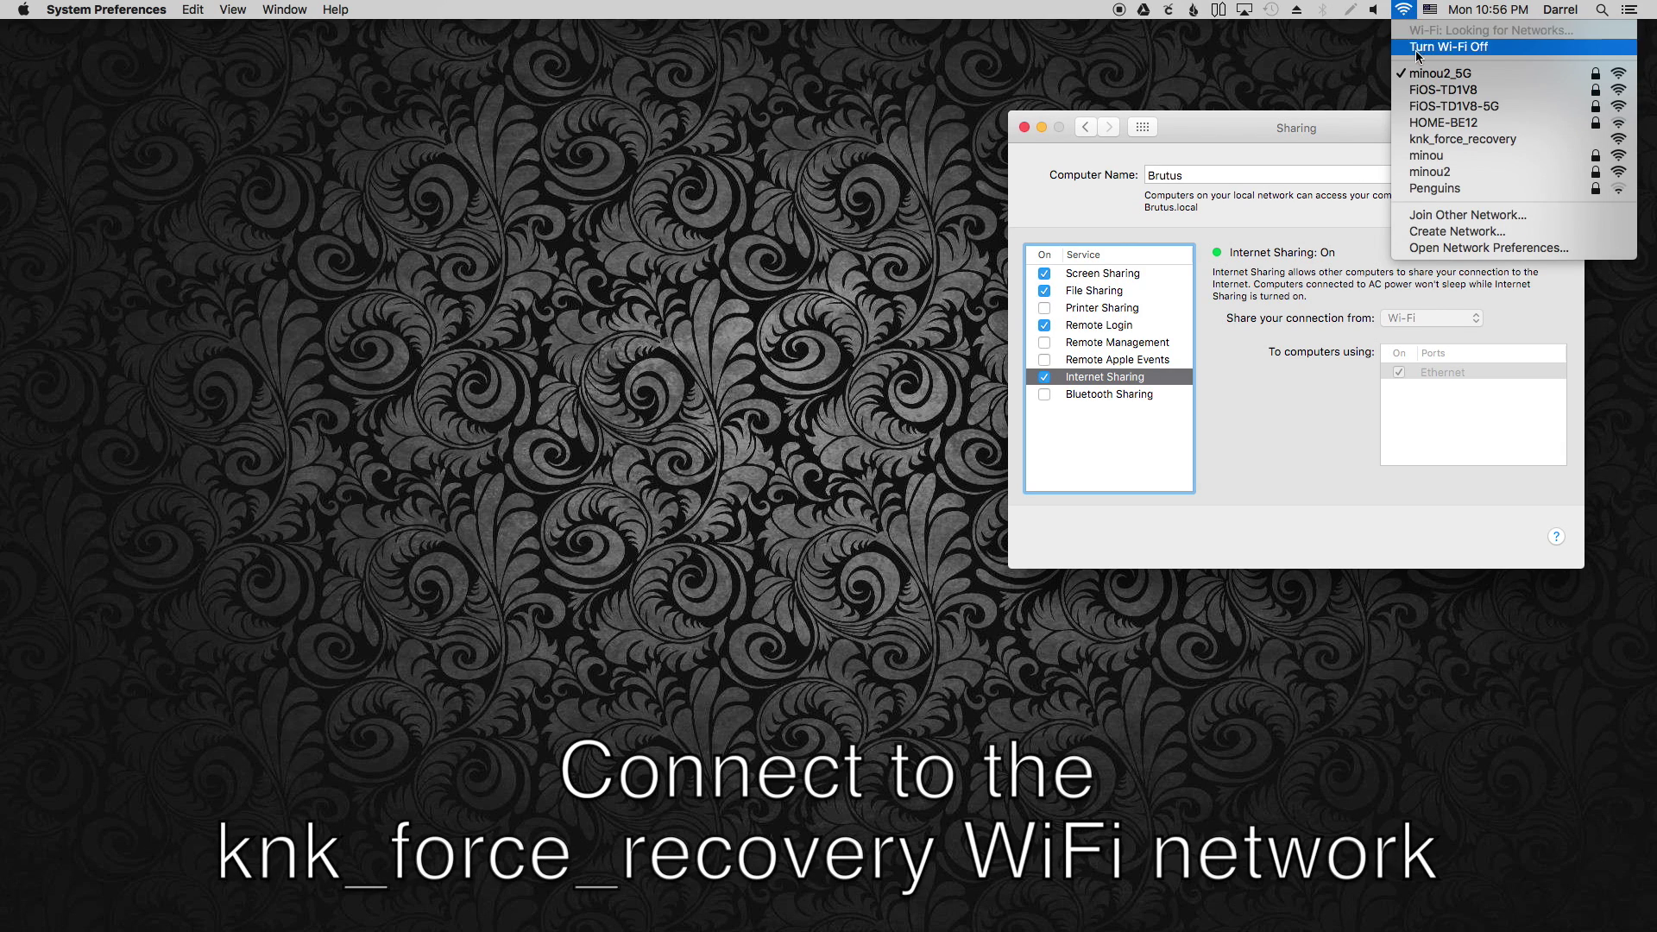
# Join knk_force_recovery and submit the default portal settings with DHCP on.
pyautogui.click(1420, 142)
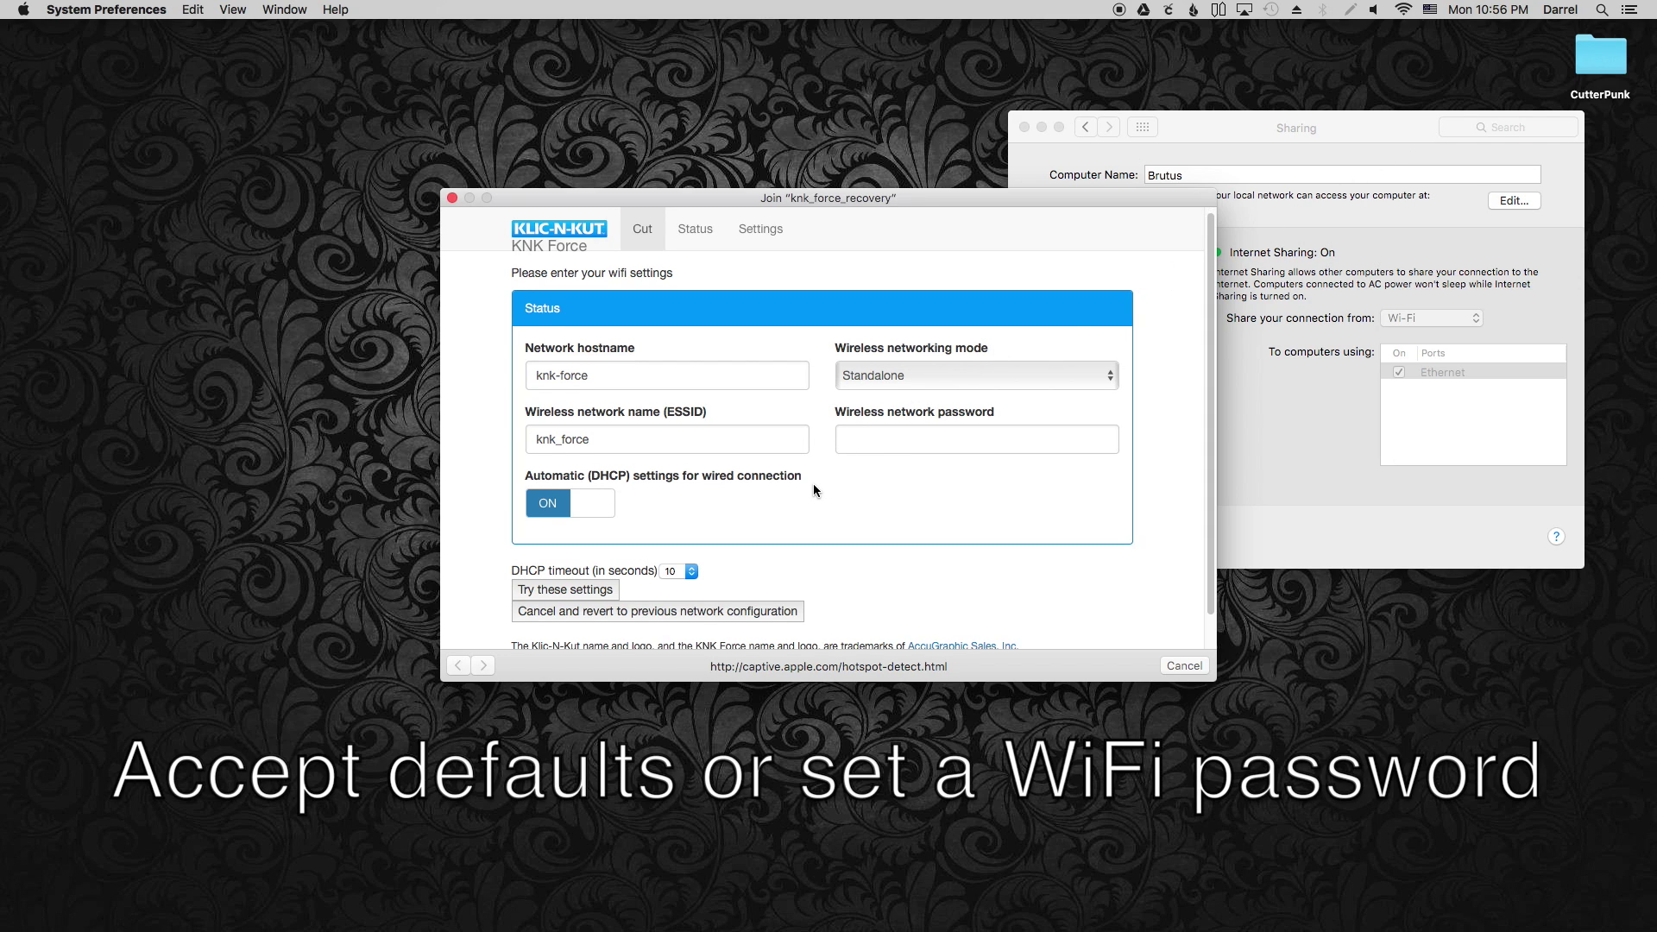
pyautogui.scroll(-2, 813, 485)
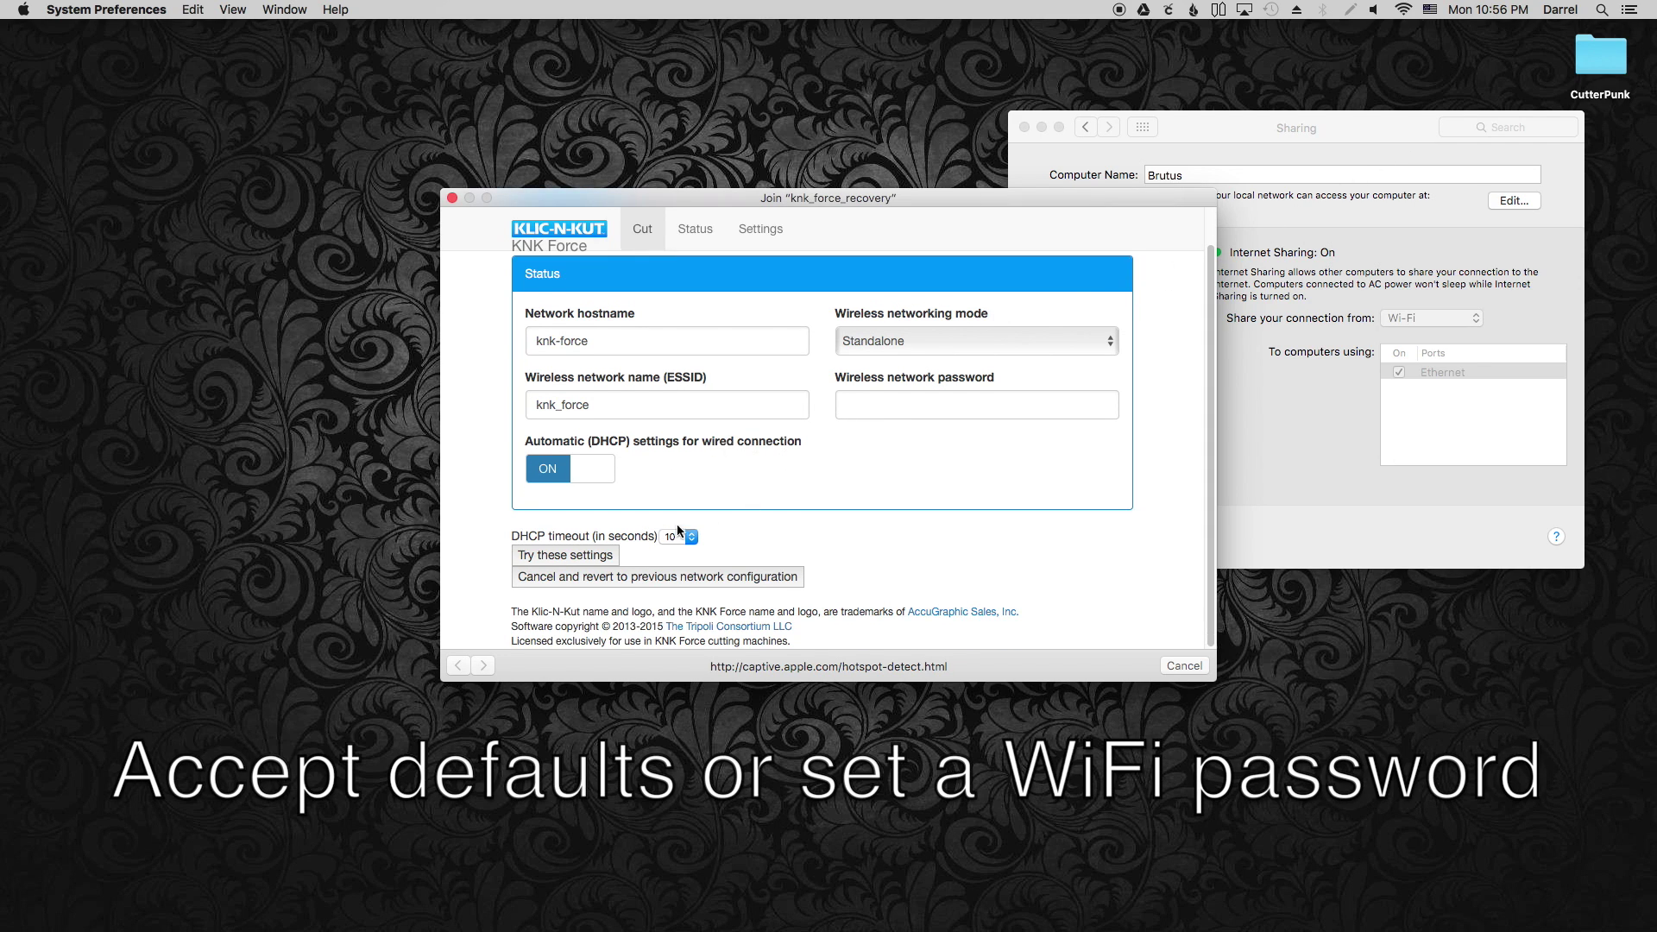
pyautogui.click(584, 561)
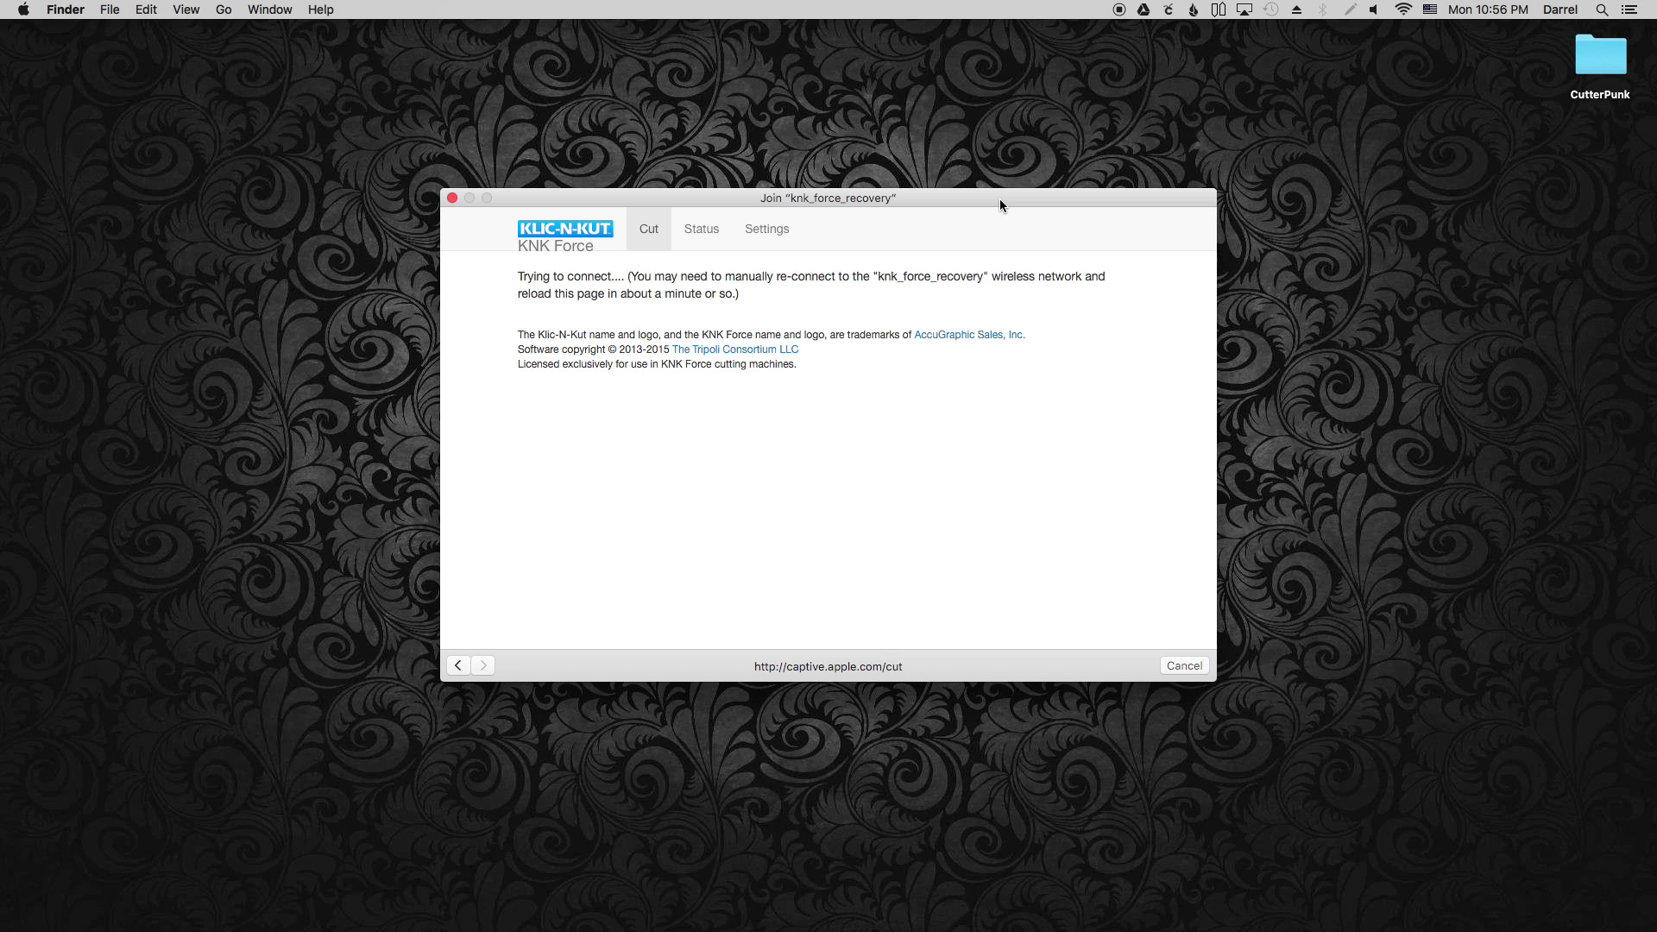
pyautogui.click(1403, 8)
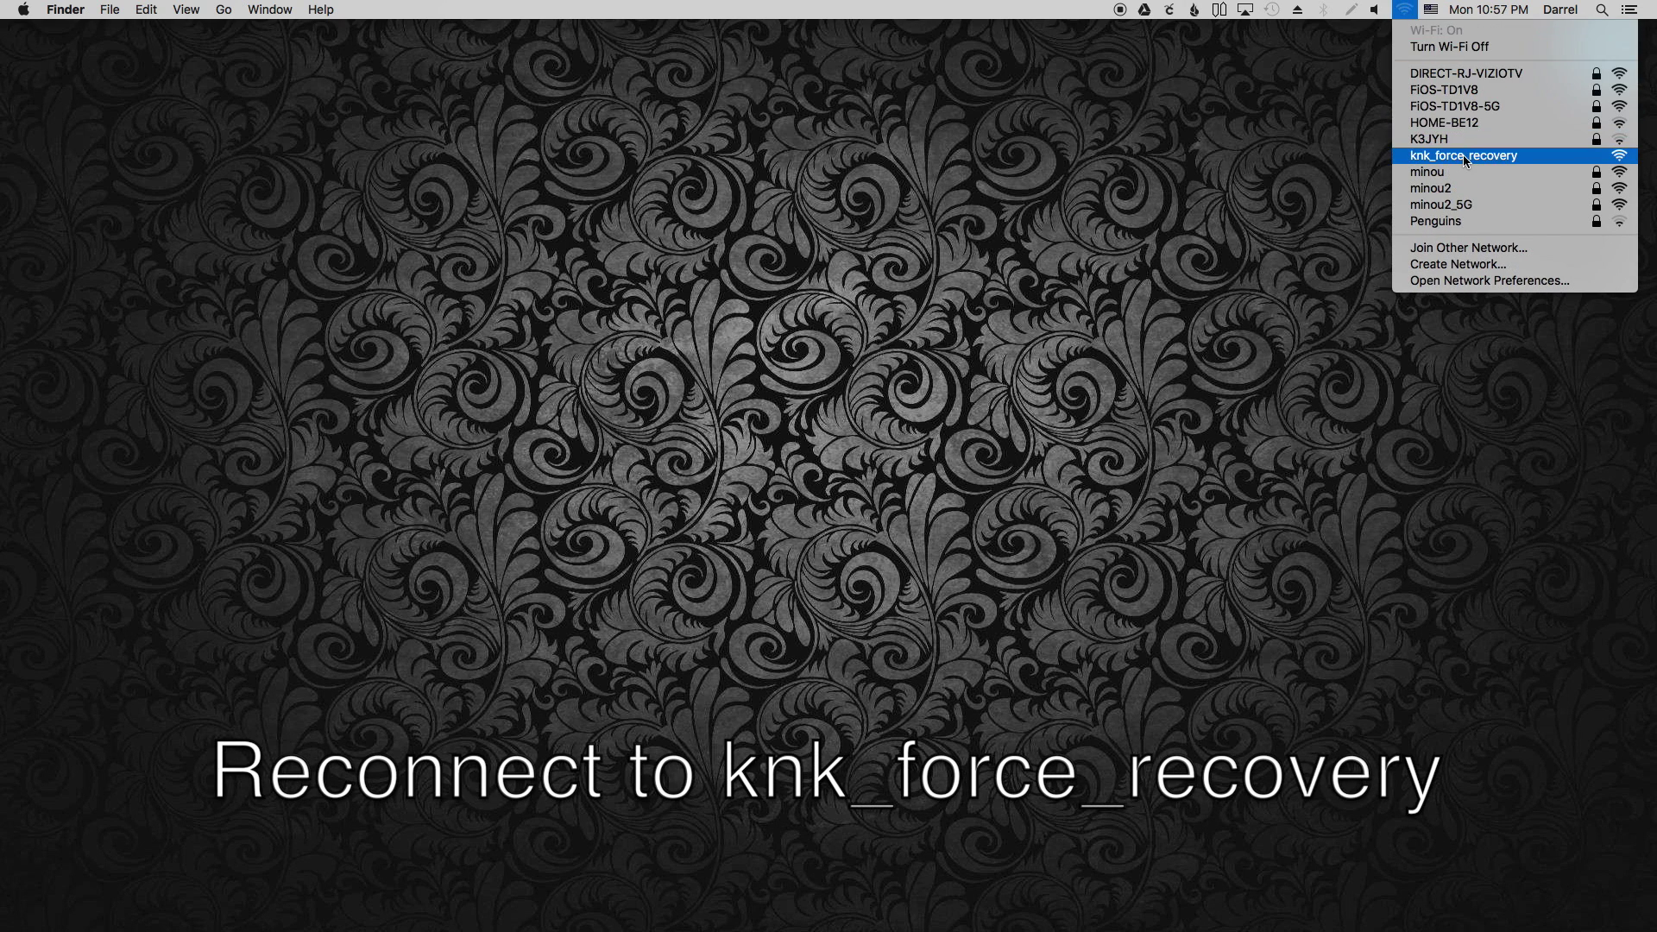
# Rejoin knk_force_recovery and save the settings that assigned 192.168.2.2.
pyautogui.click(1463, 156)
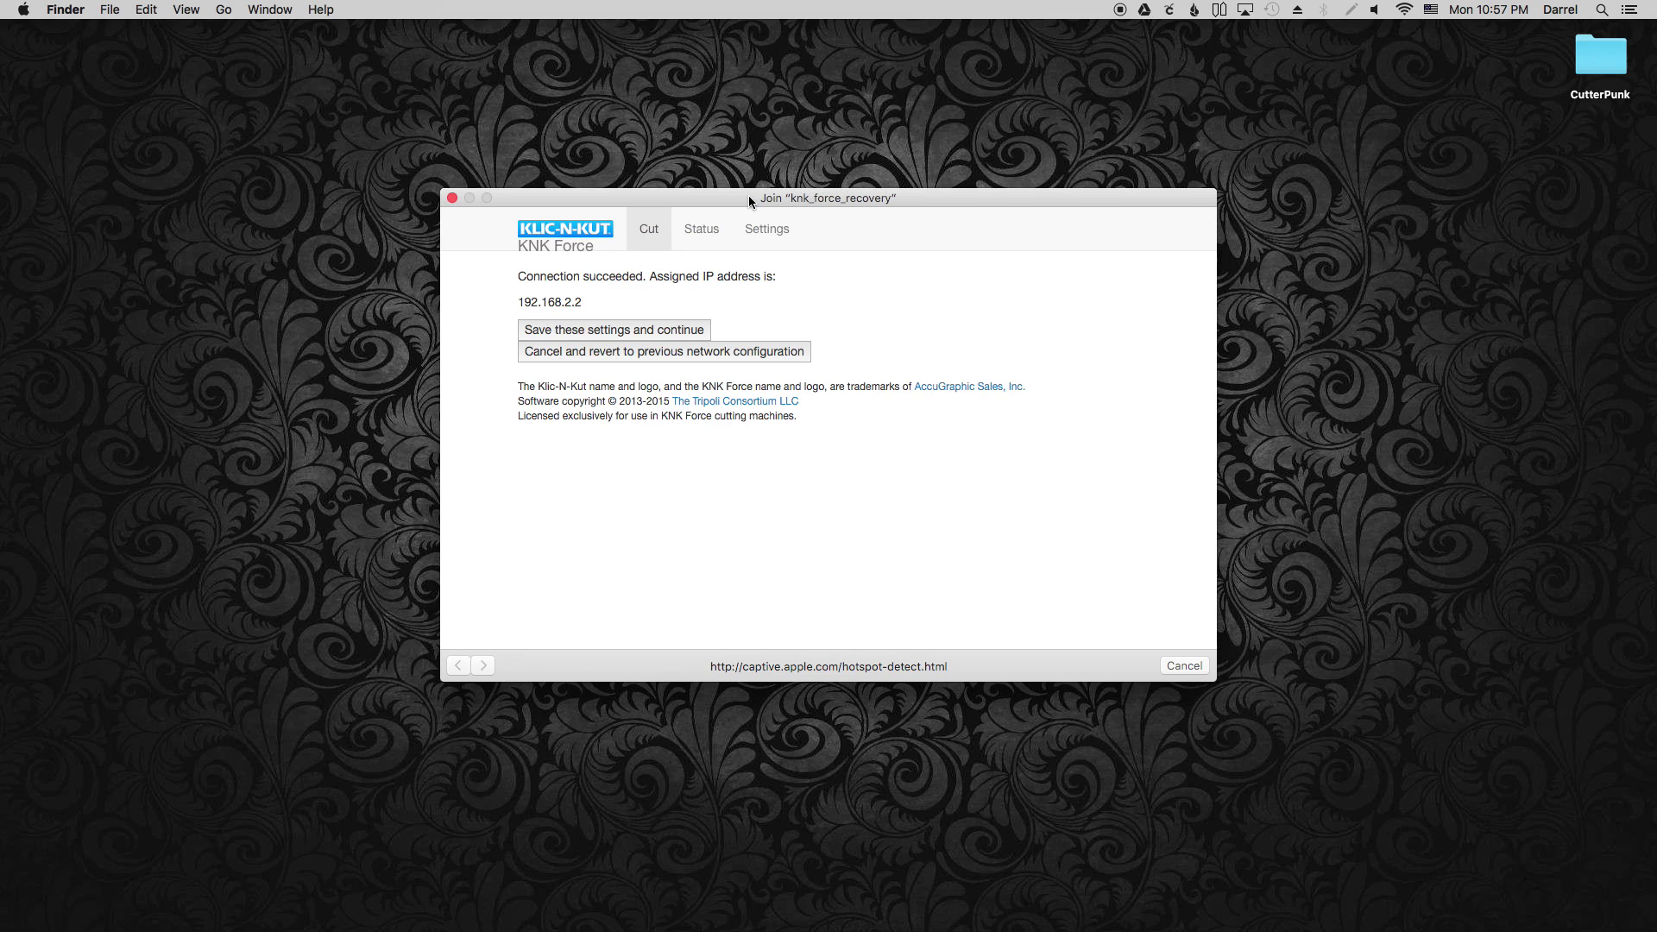
pyautogui.moveTo(523, 302); pyautogui.dragTo(618, 307)
pyautogui.press('super+c')
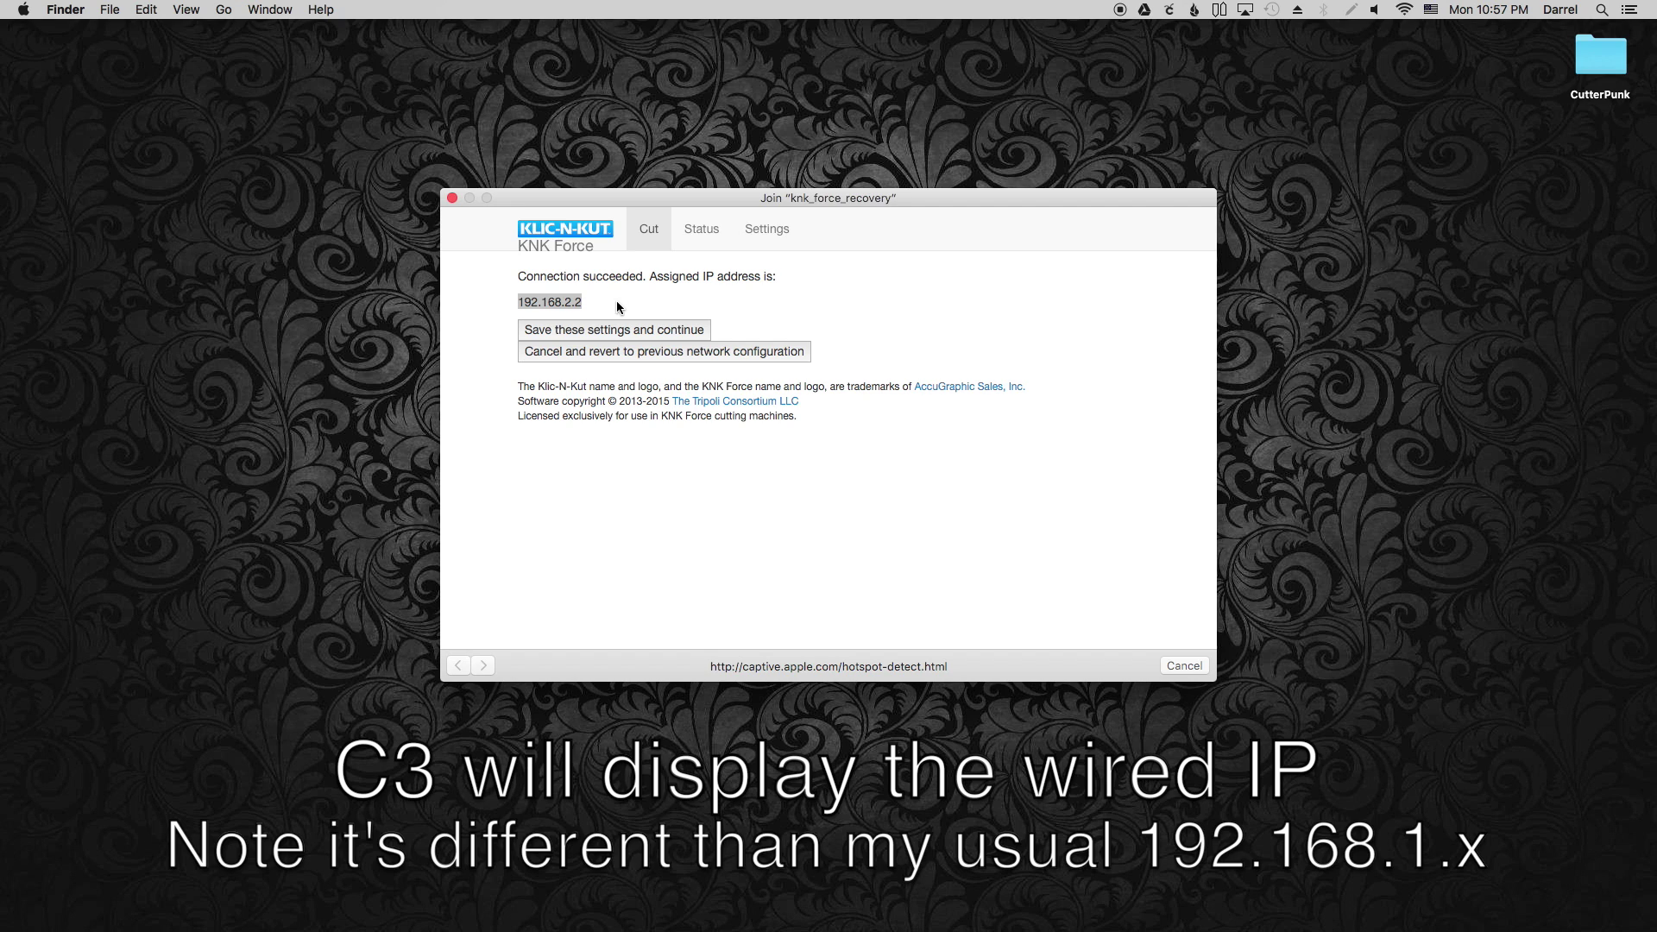
pyautogui.click(623, 331)
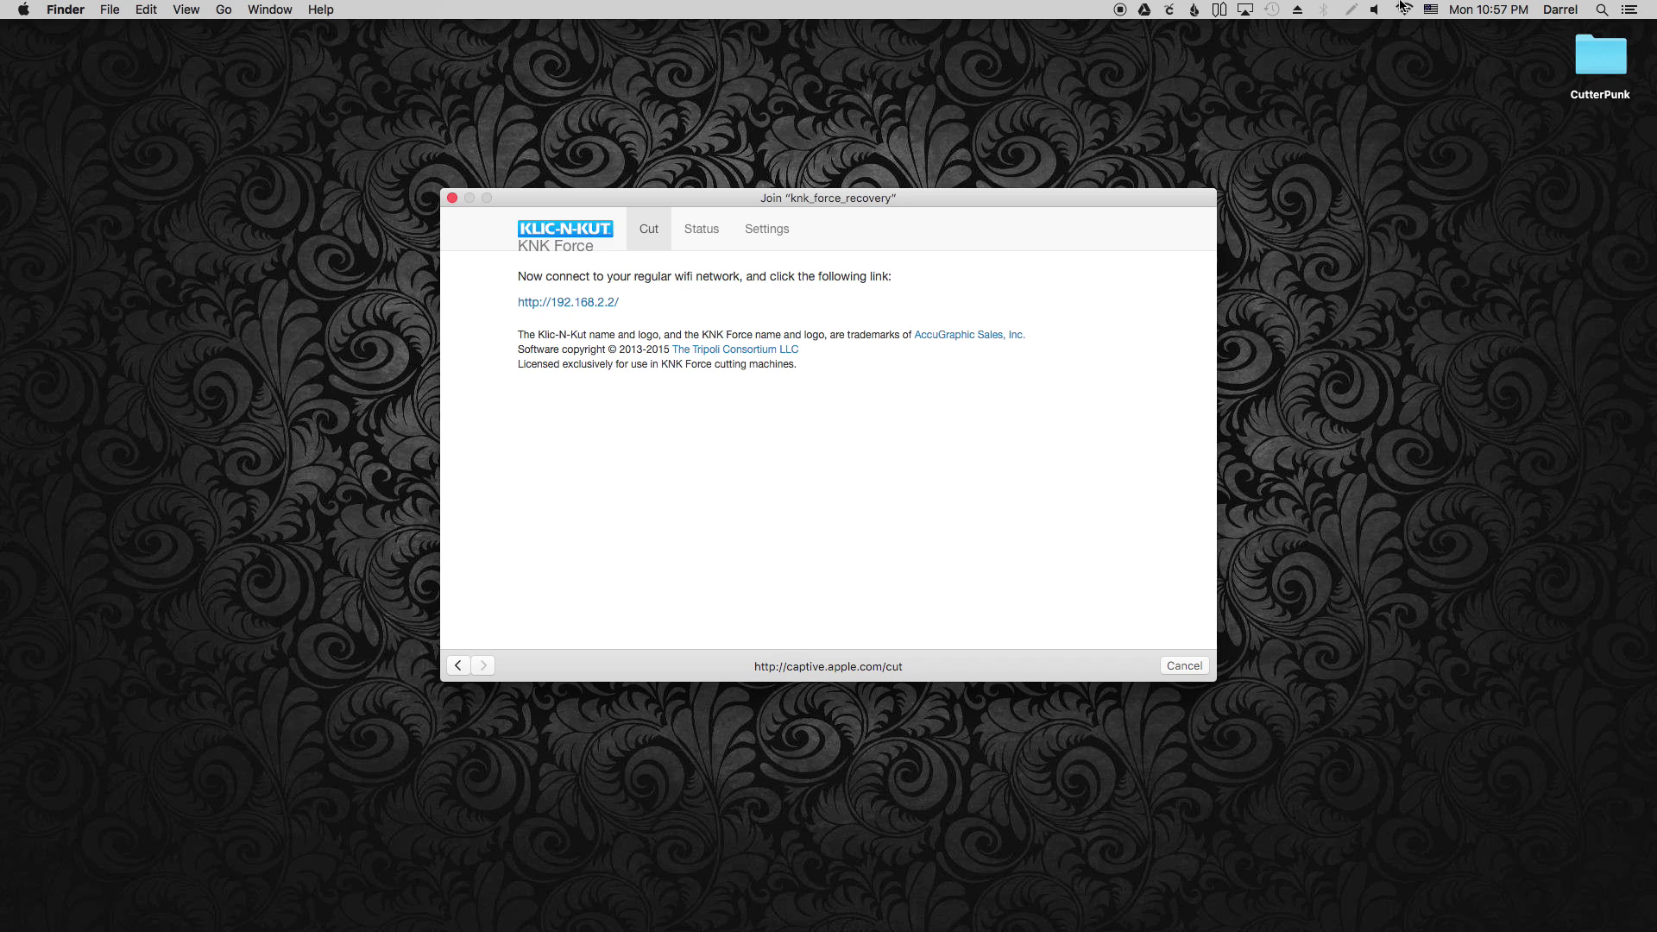
# Reconnect the Mac to the minou2 Wi-Fi network, closing the captive-portal Join window.
pyautogui.click(1403, 9)
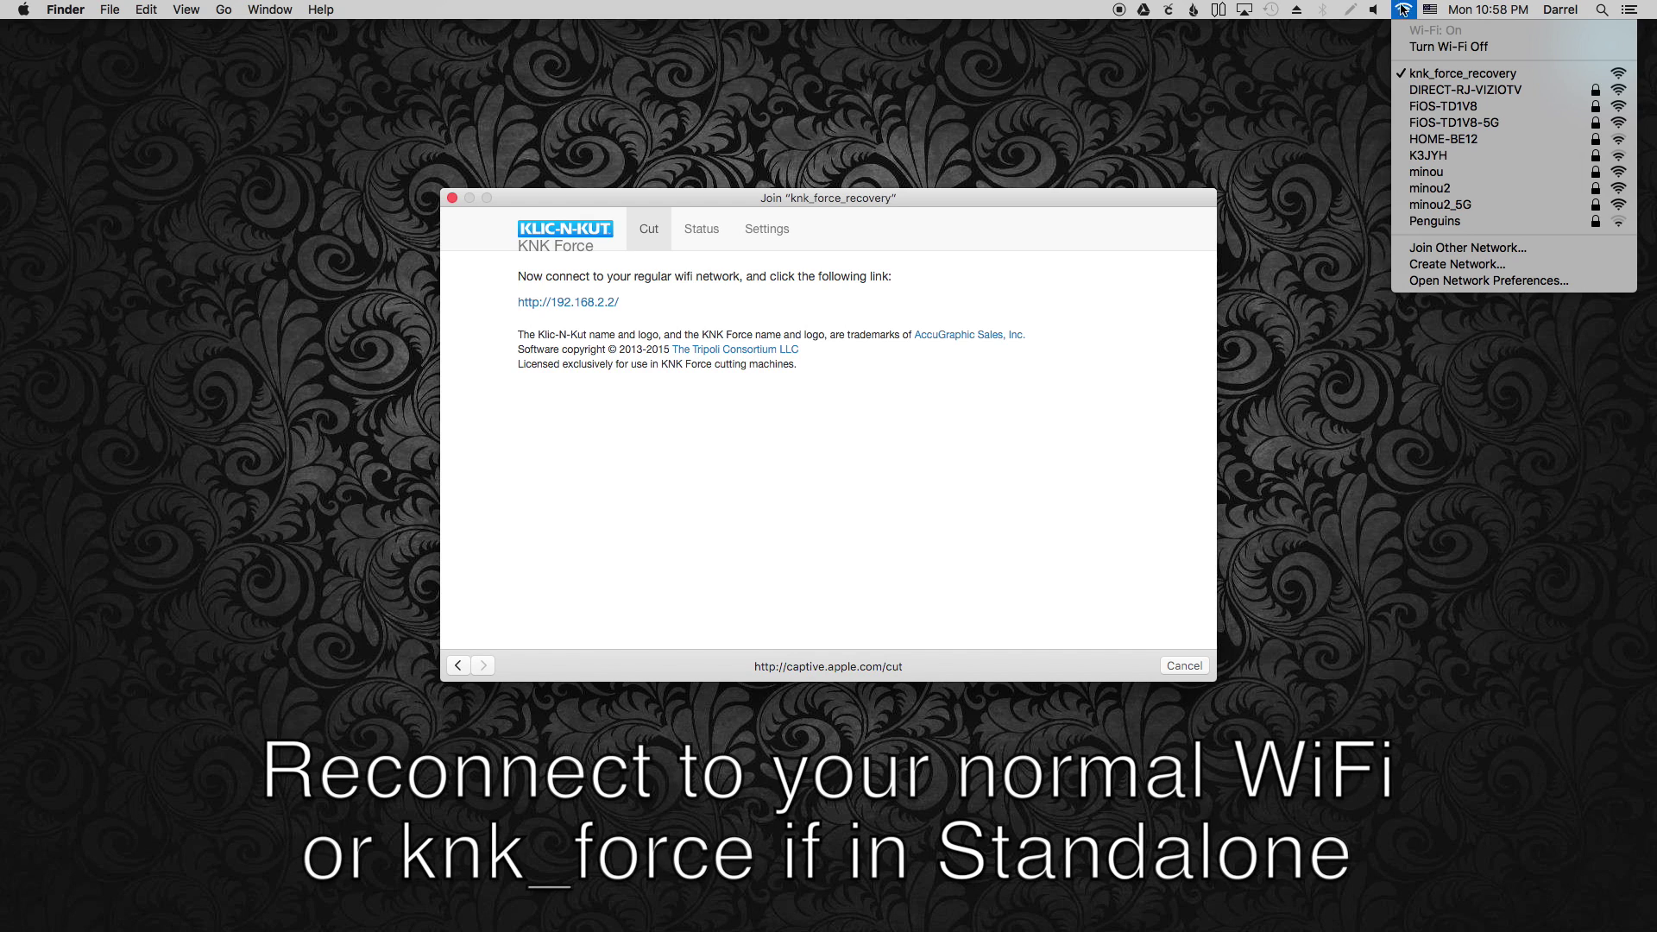
pyautogui.click(1429, 188)
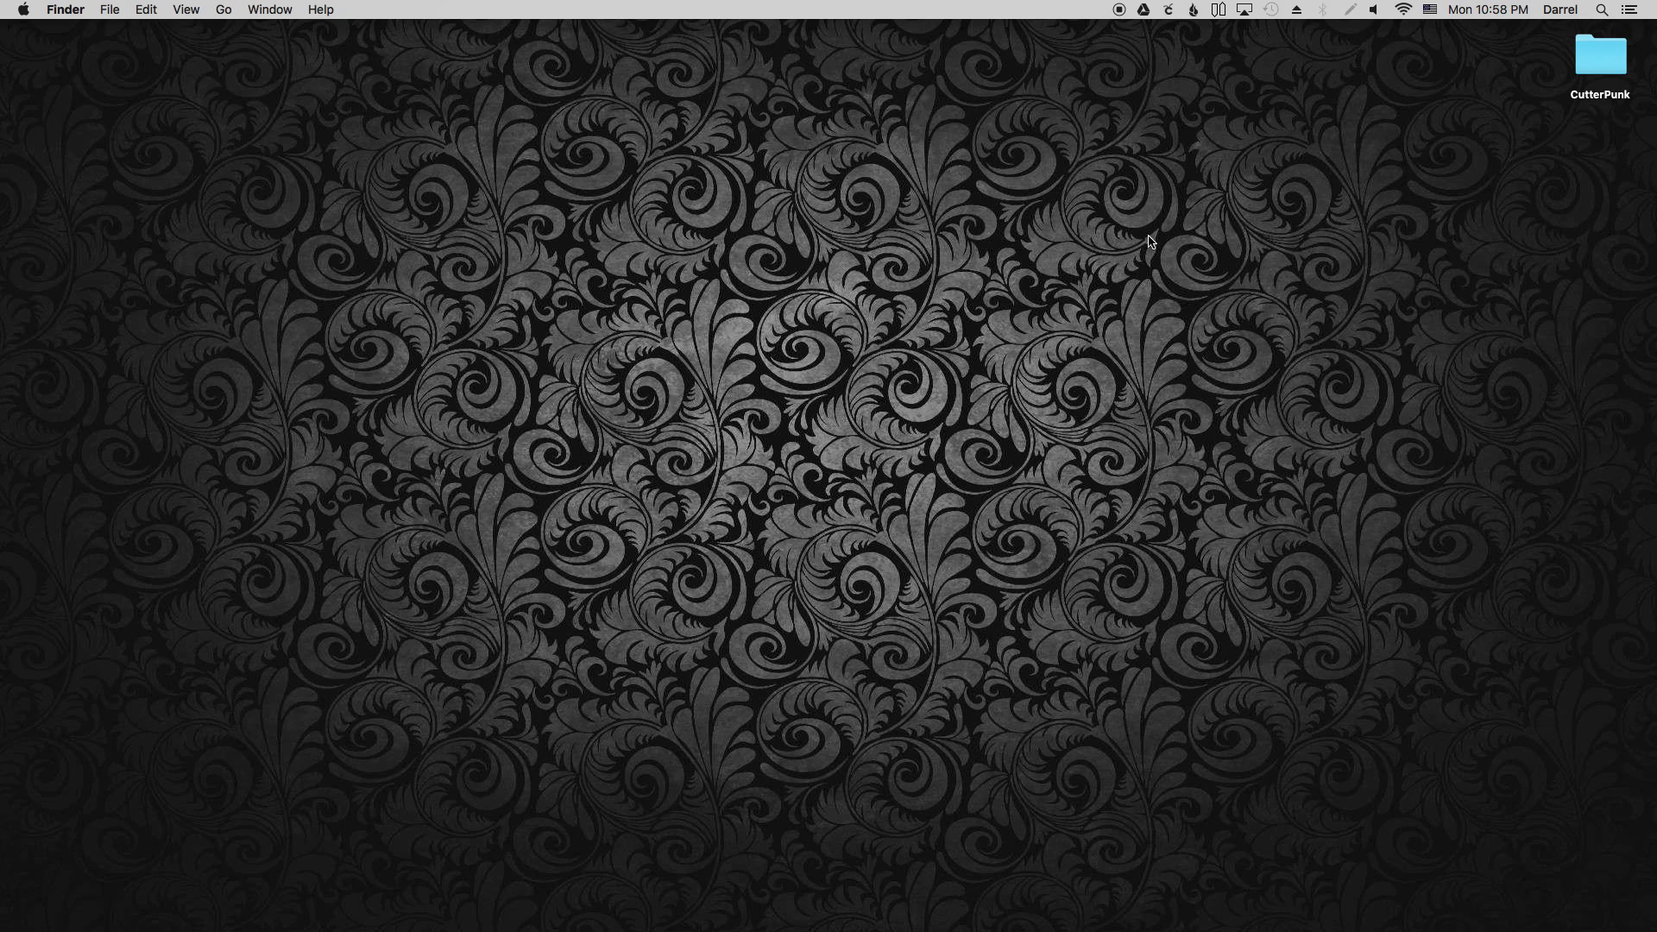
pyautogui.moveTo(535, 915)
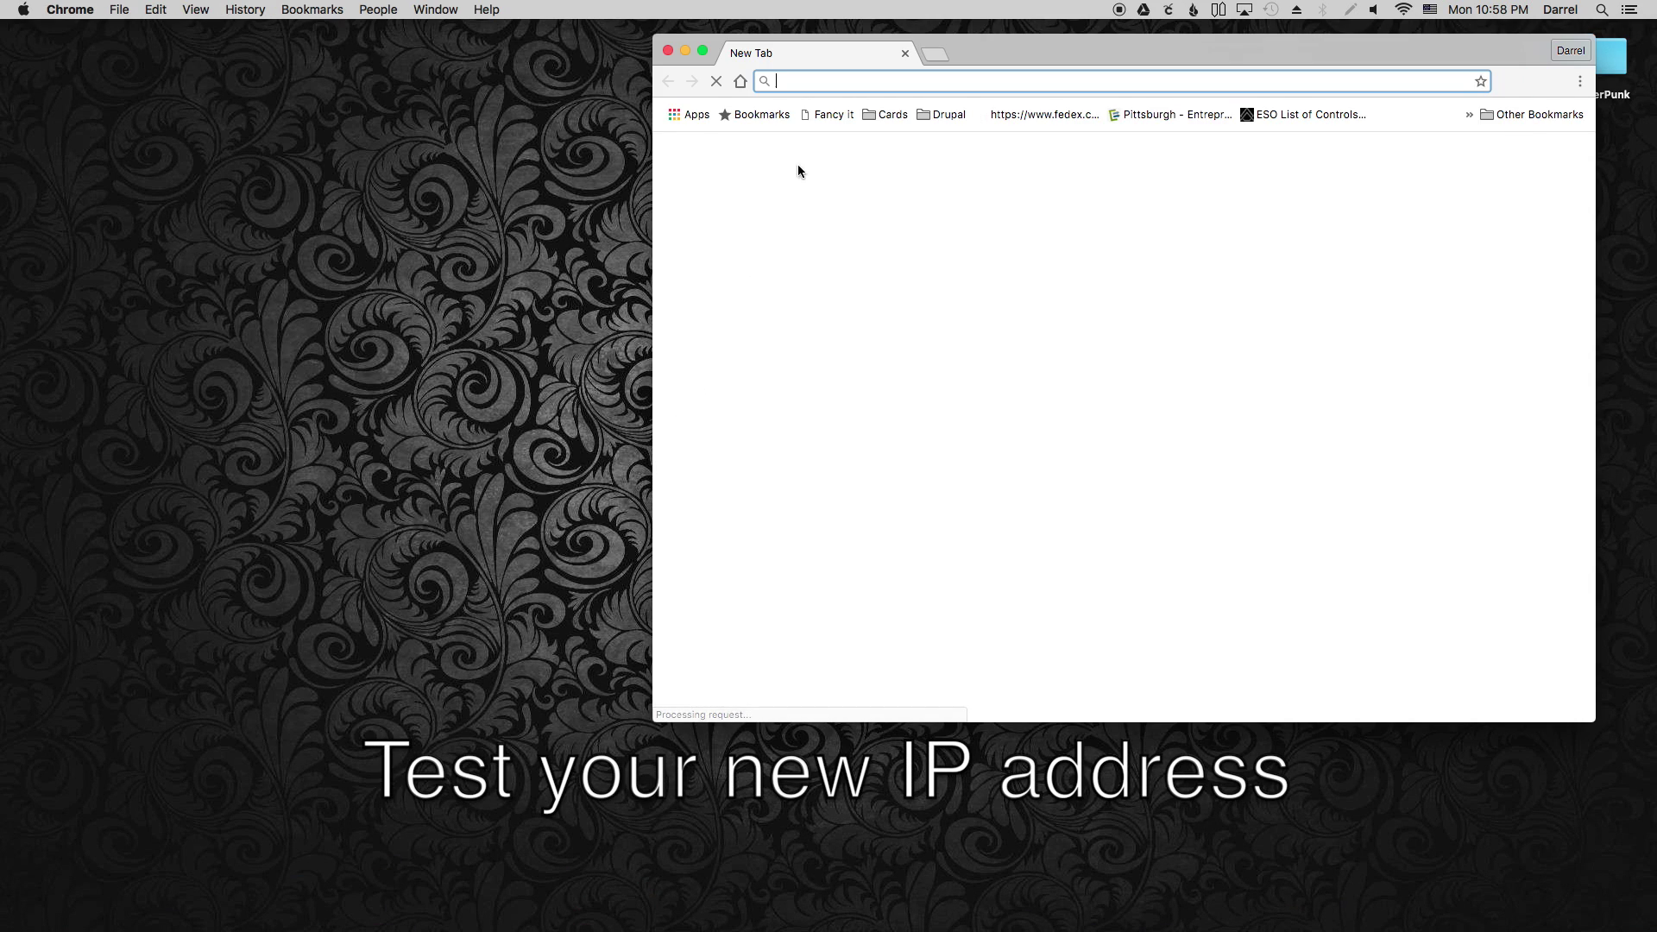
# Load 192.168.2.2 and check the Status page lists wired Ethernet IP 192.168.2.2.
pyautogui.press('super+v')
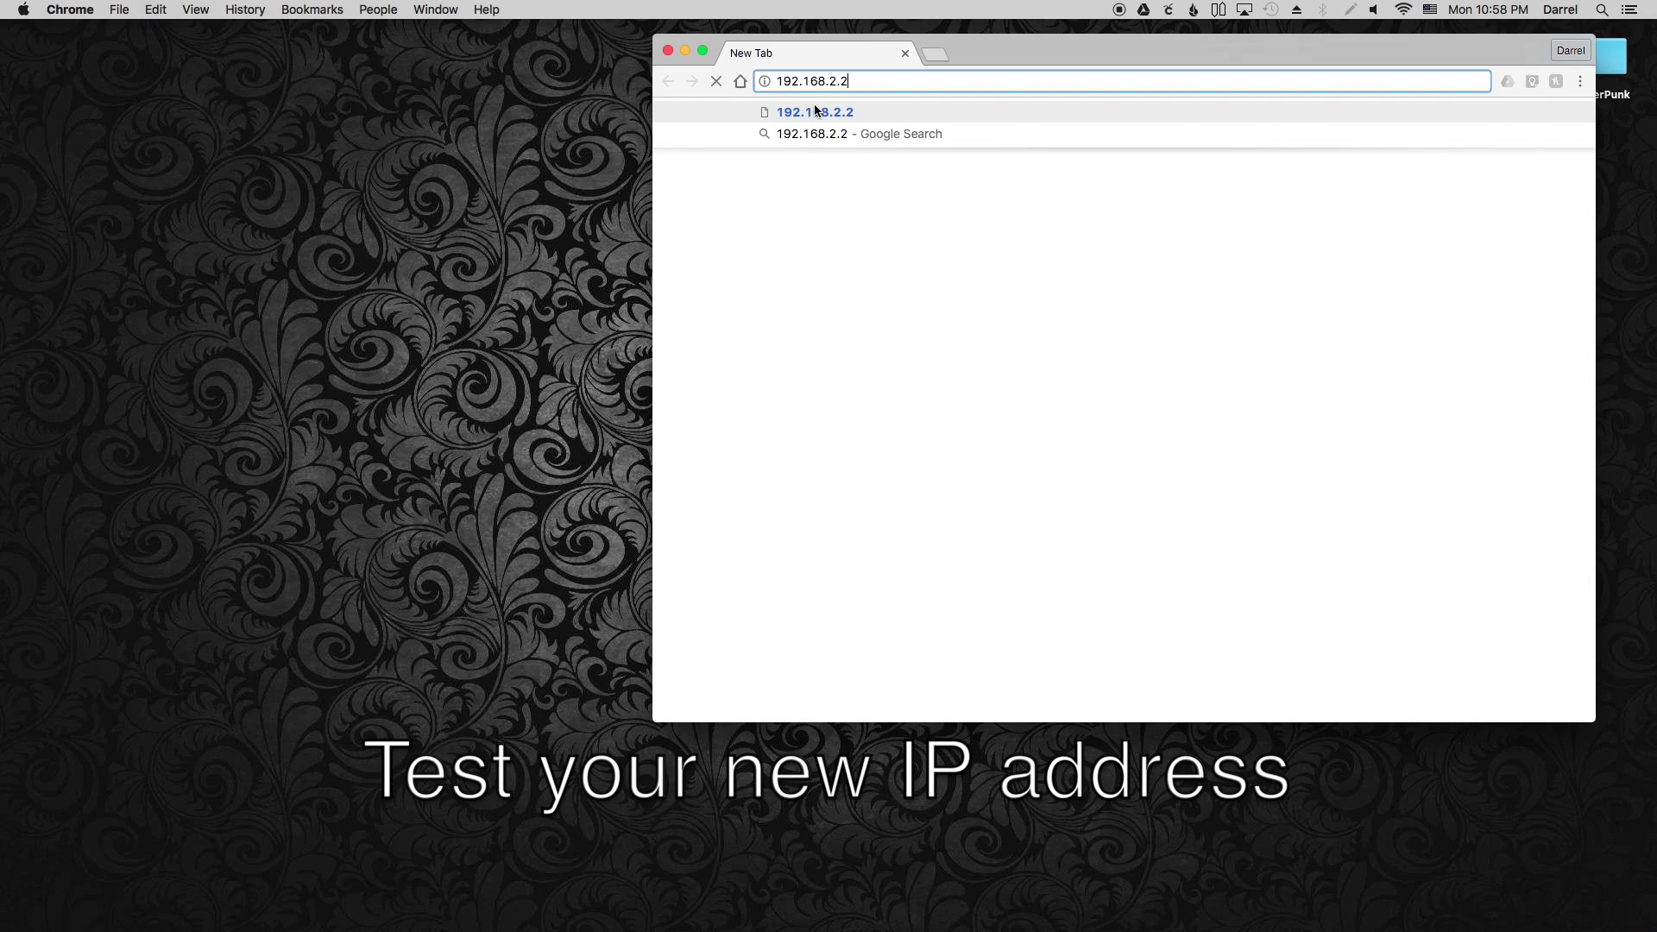
pyautogui.press('Return')
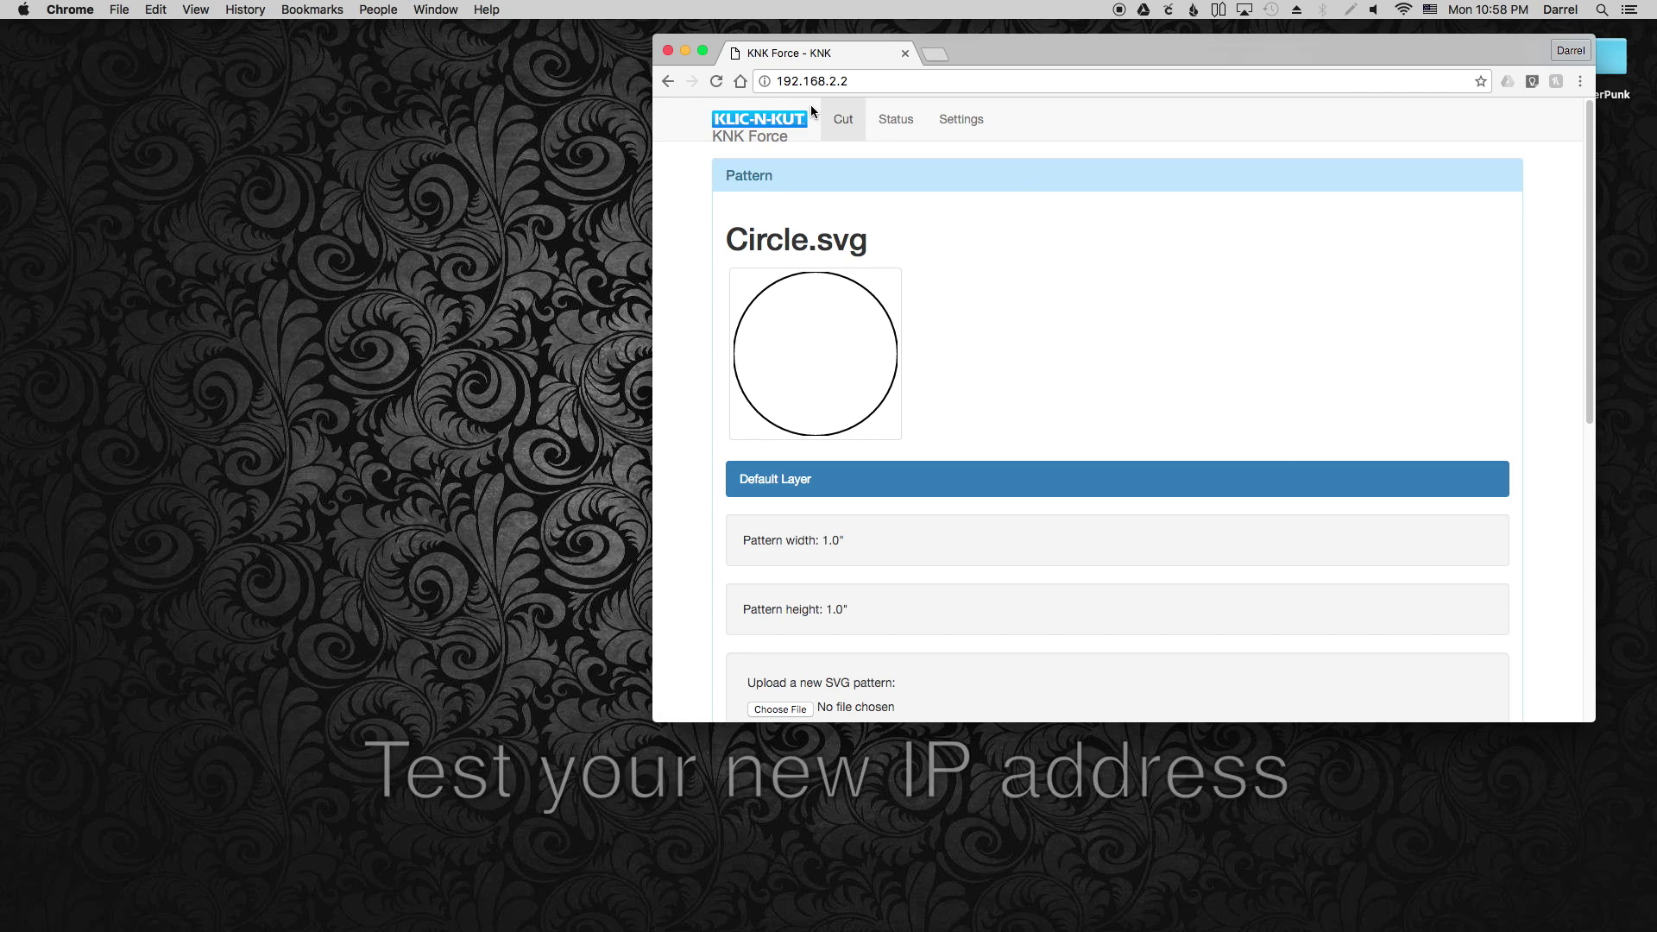
pyautogui.click(885, 122)
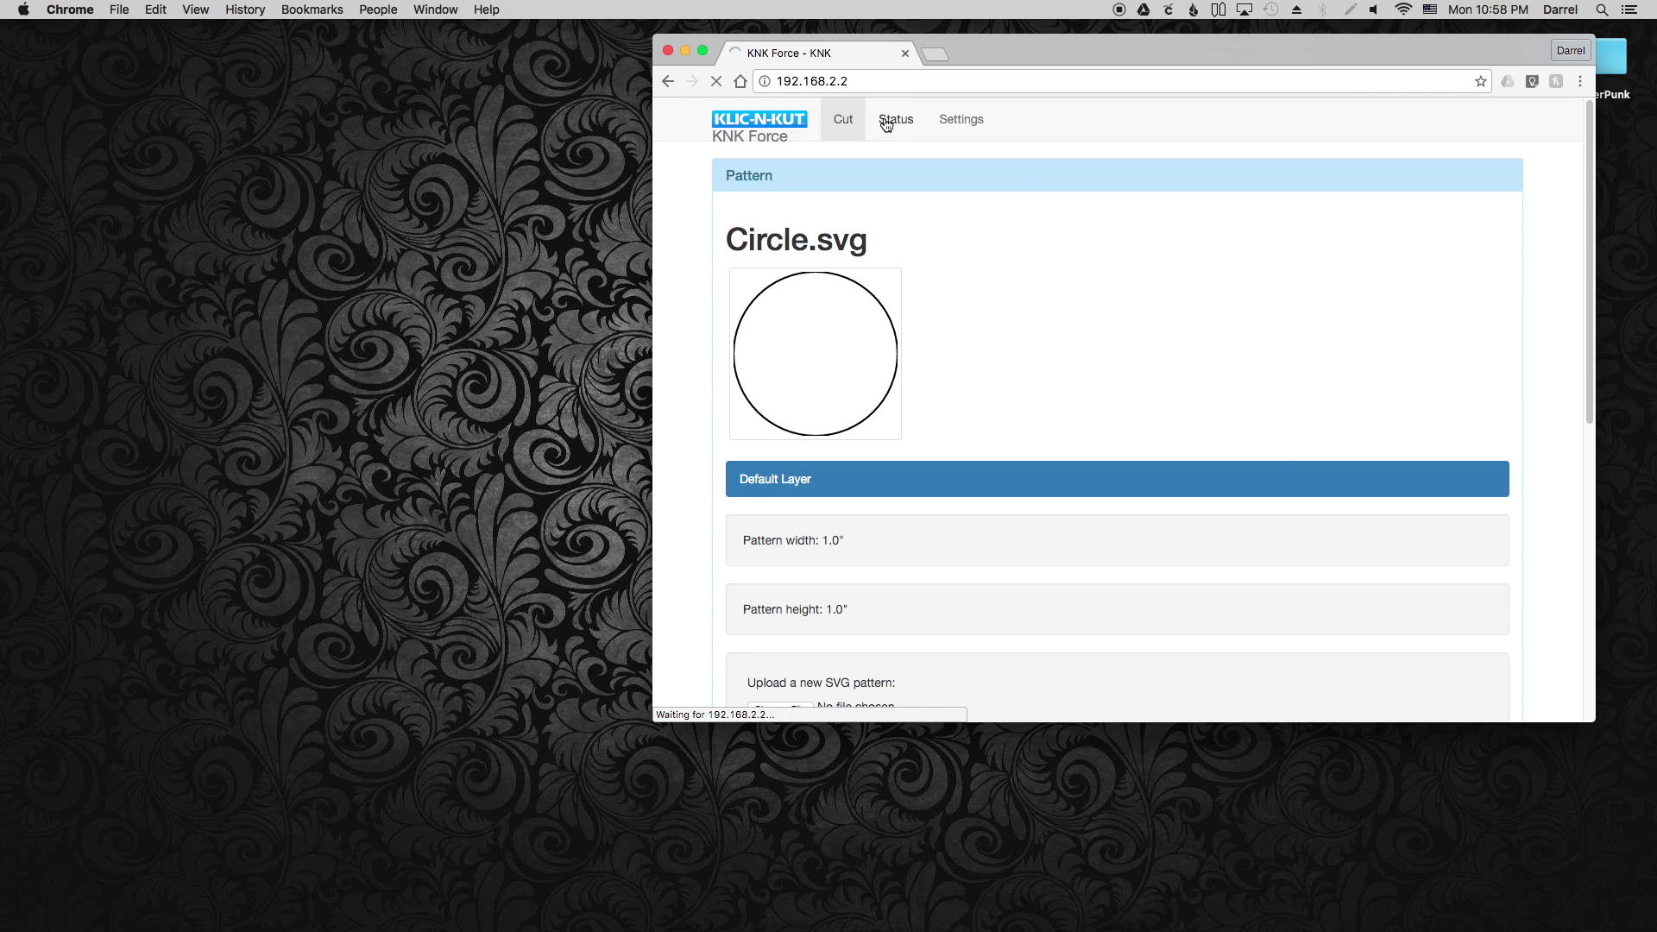
pyautogui.scroll(-3, 882, 294)
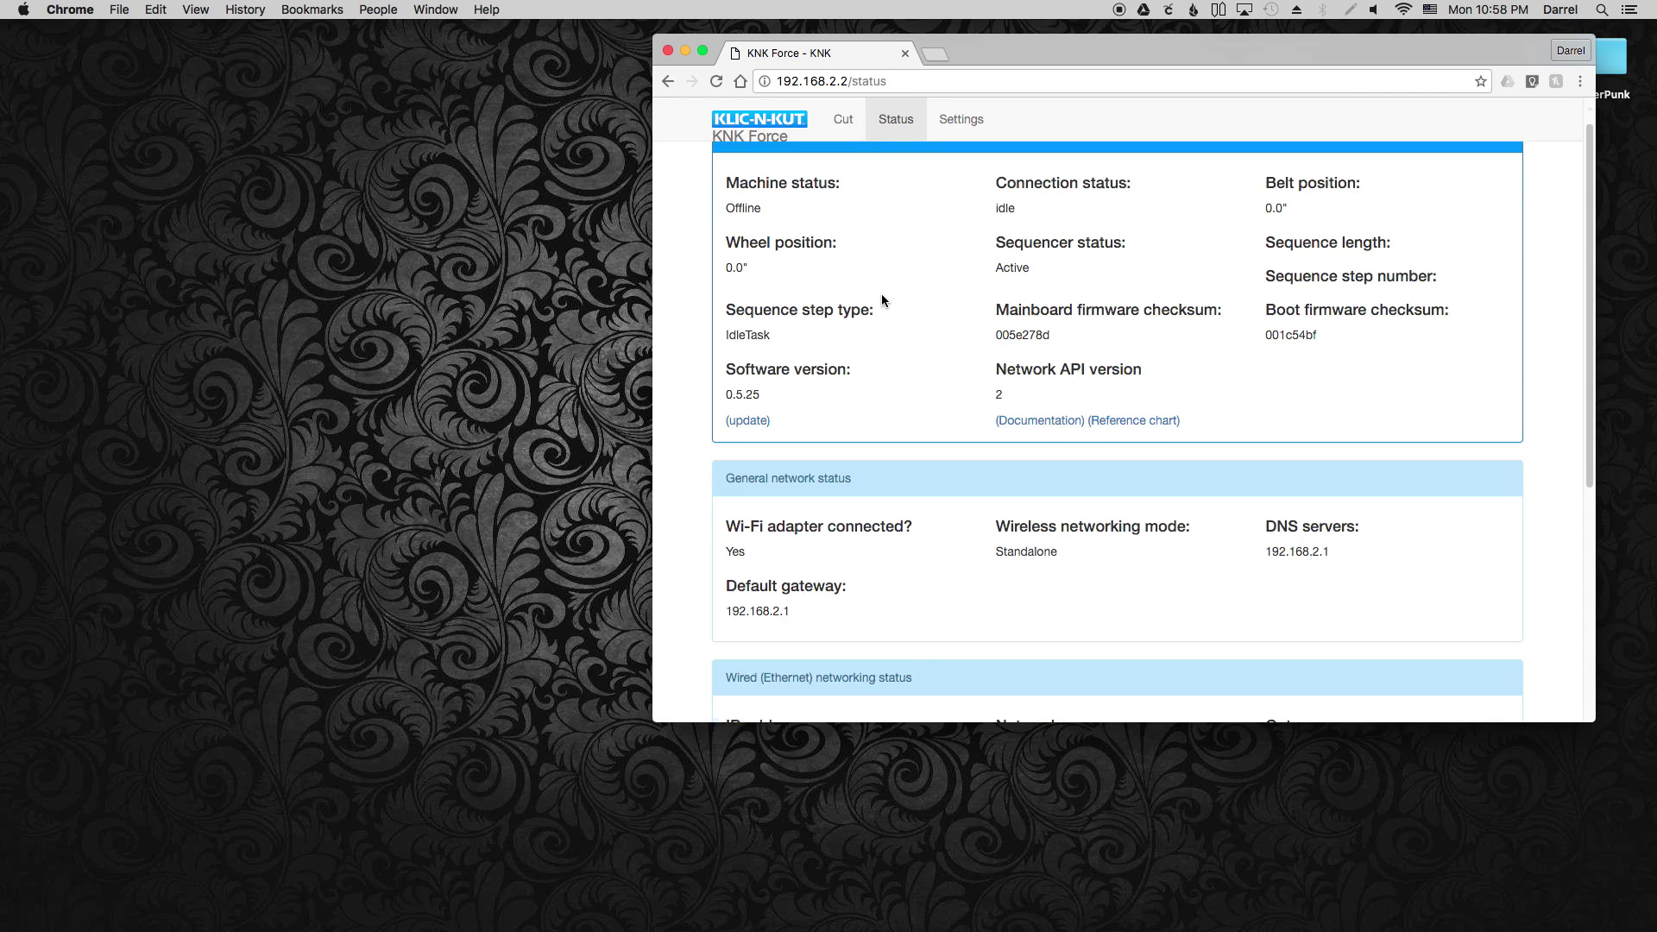
pyautogui.scroll(-5, 882, 296)
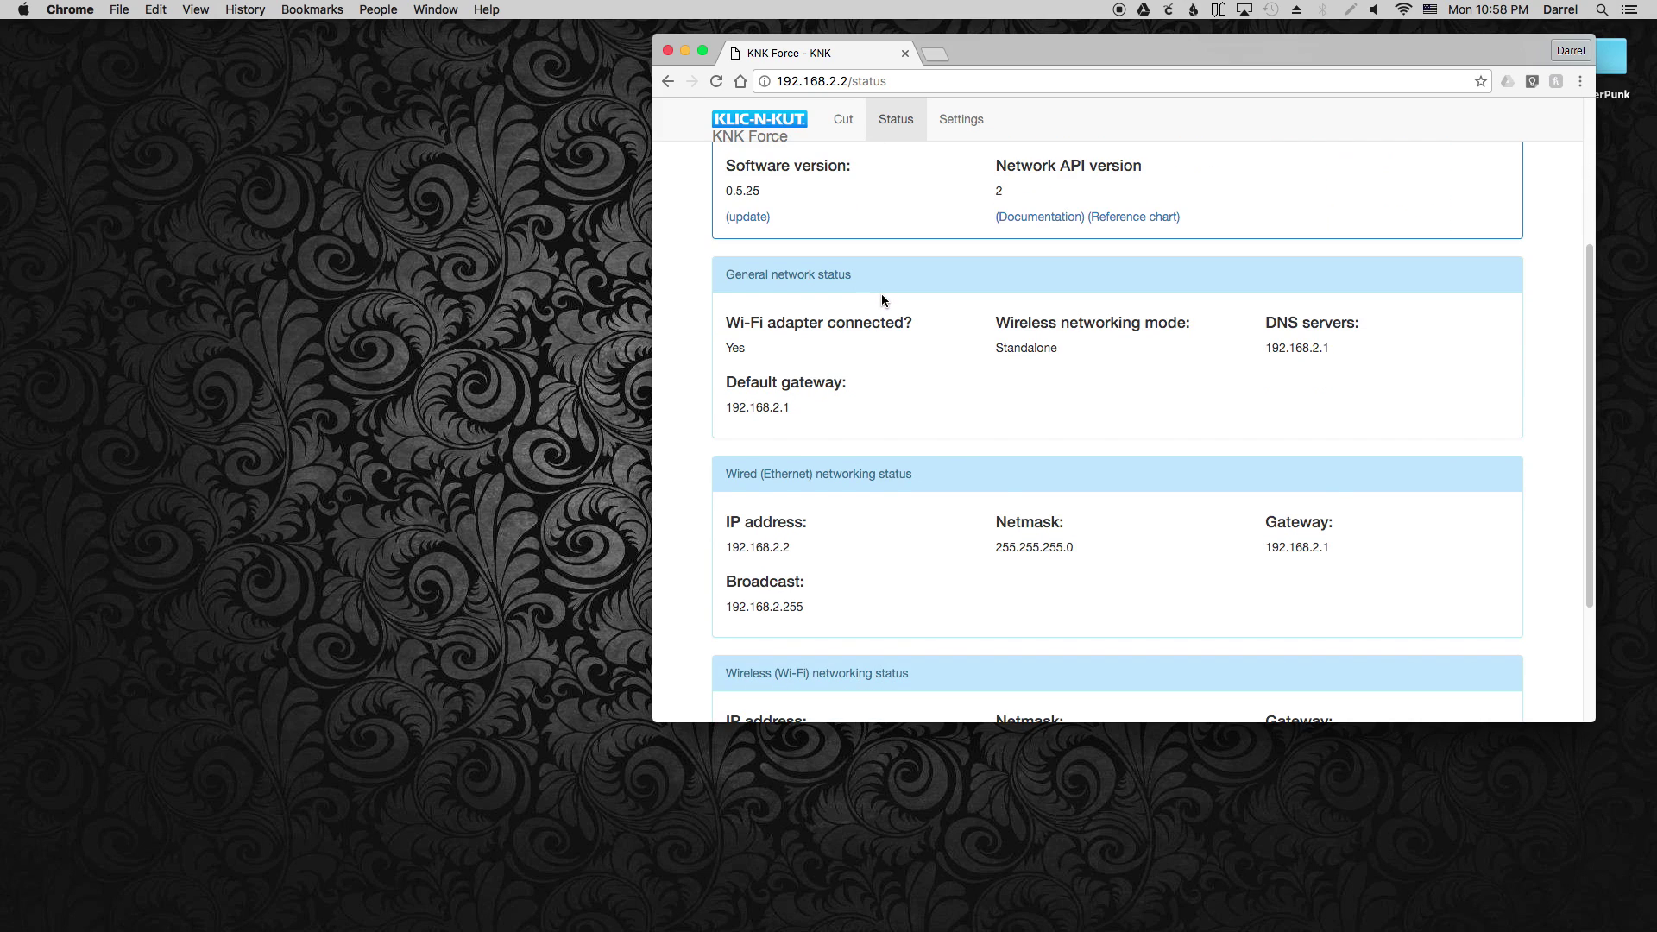
pyautogui.scroll(-2, 882, 297)
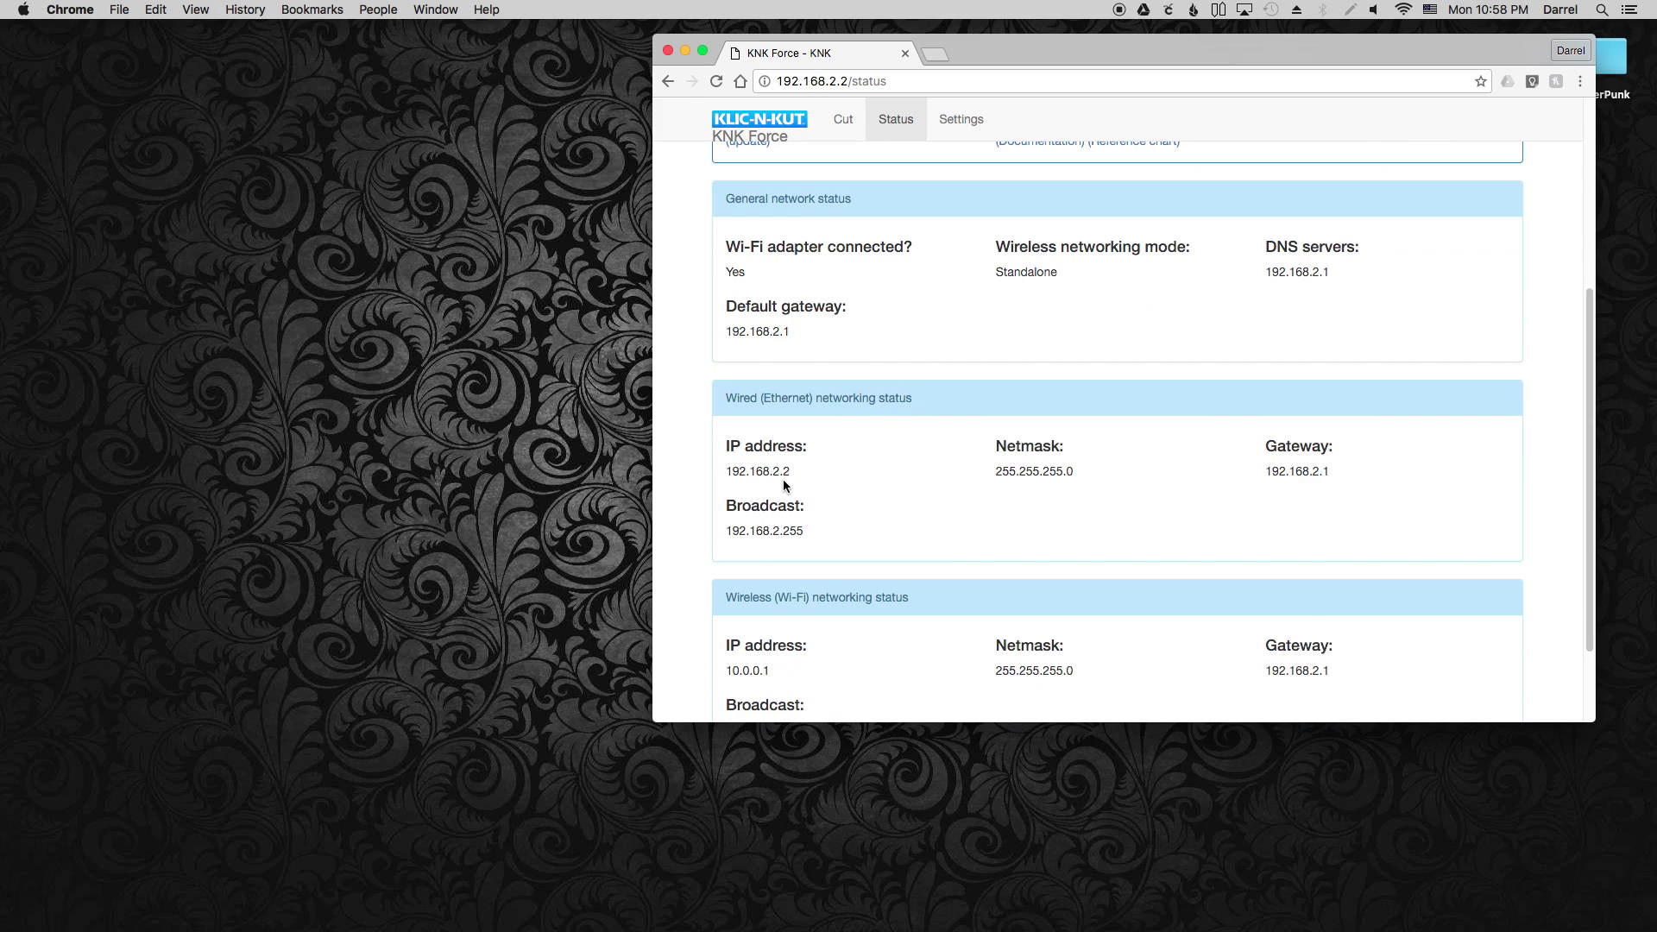
pyautogui.scroll(-2, 782, 485)
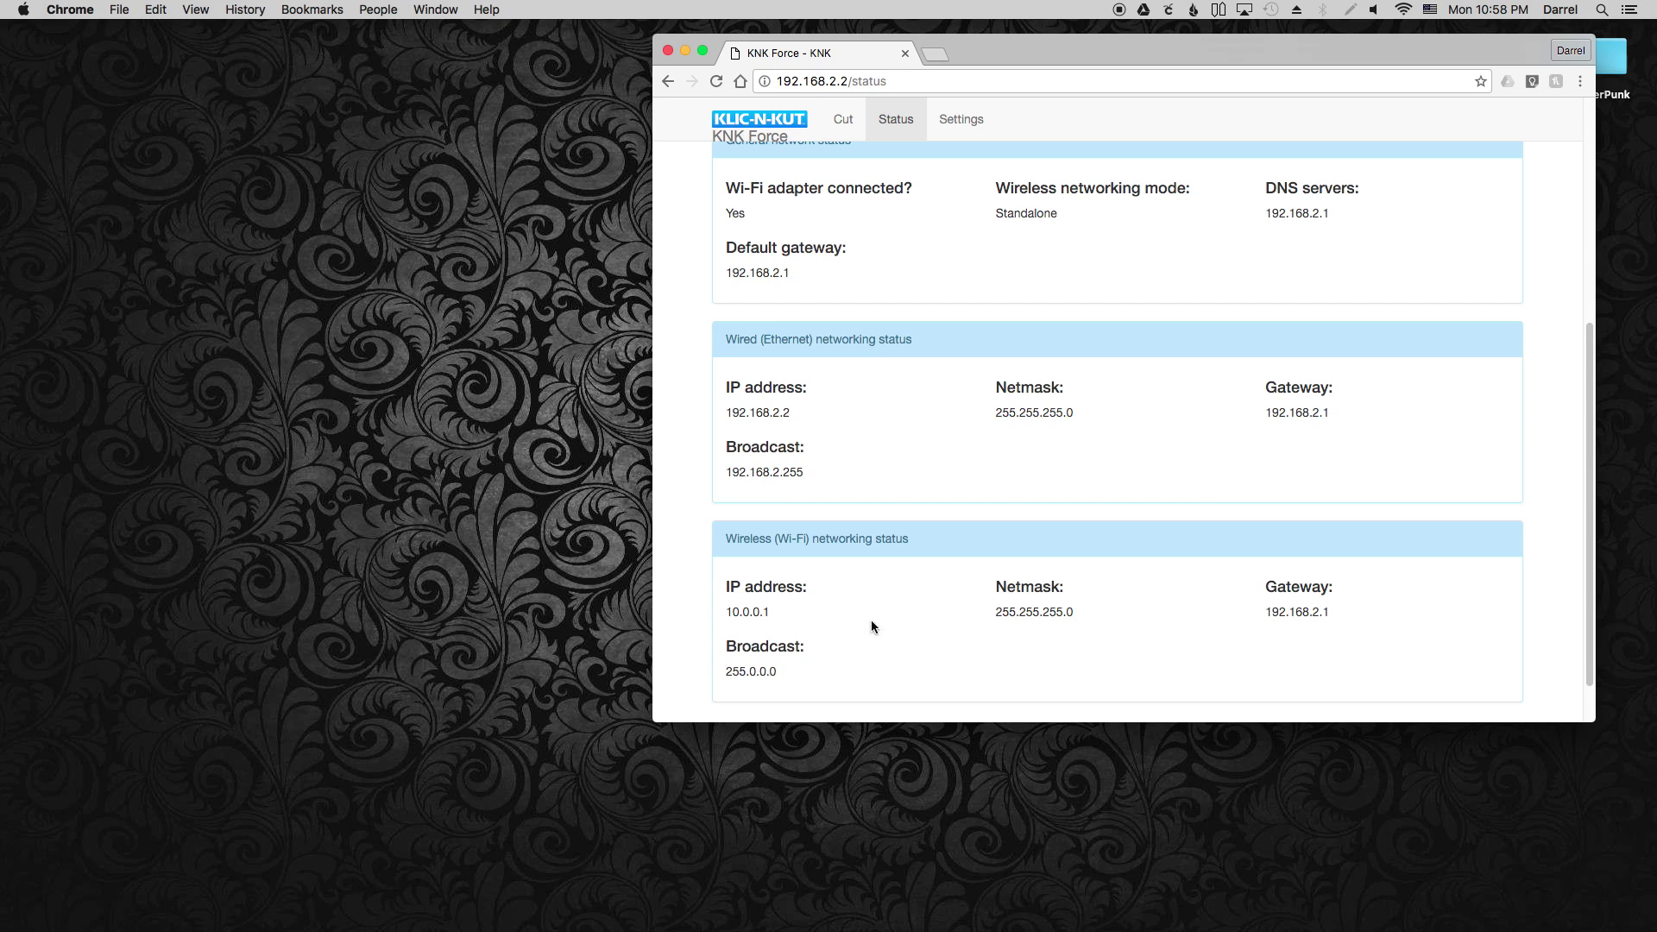
pyautogui.scroll(2, 1324, 128)
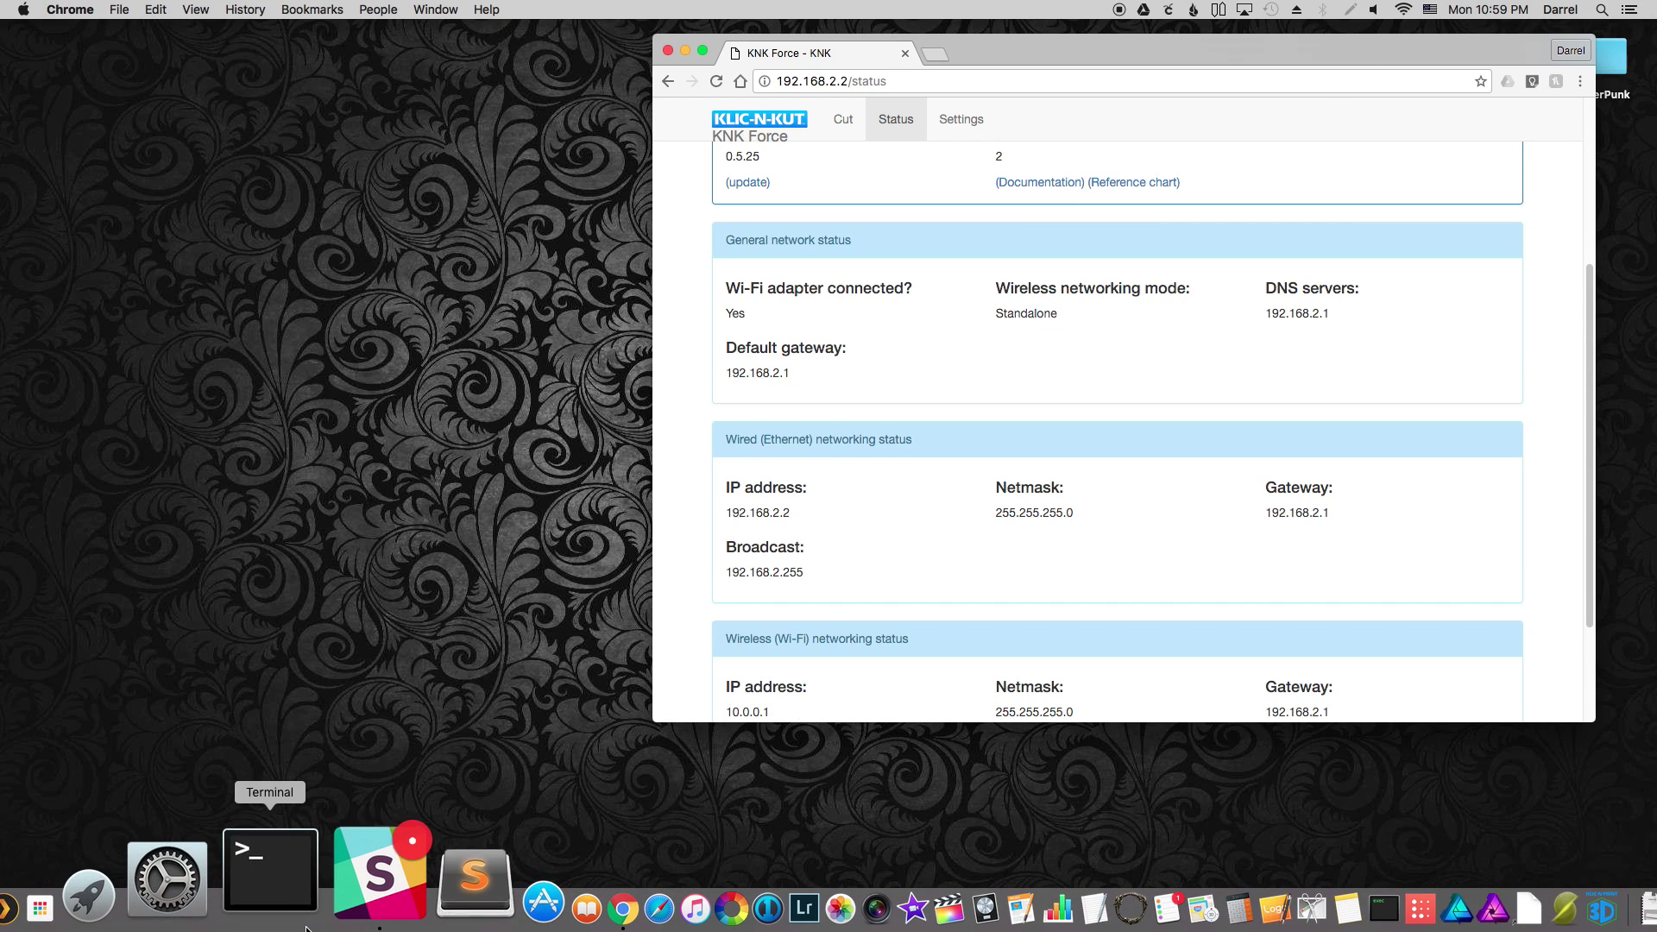
pyautogui.click(303, 928)
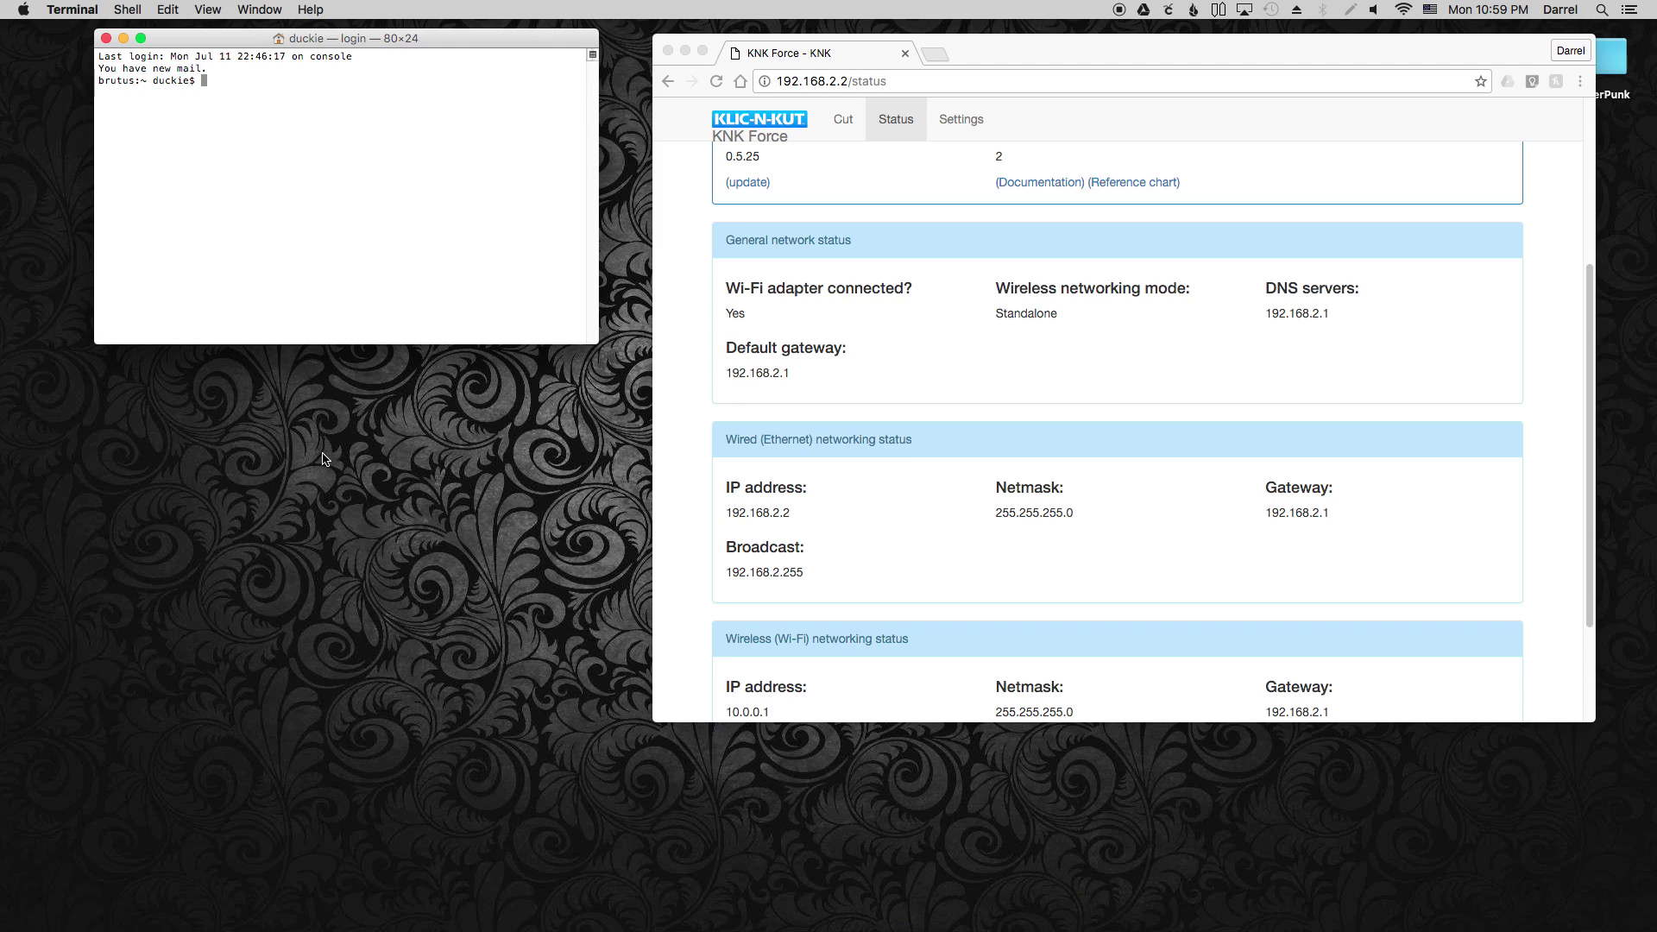
# Run ping 192.168.2.2 in Terminal to confirm the machine replies.
pyautogui.write('ping 192.168.2.2')
pyautogui.press('Return')
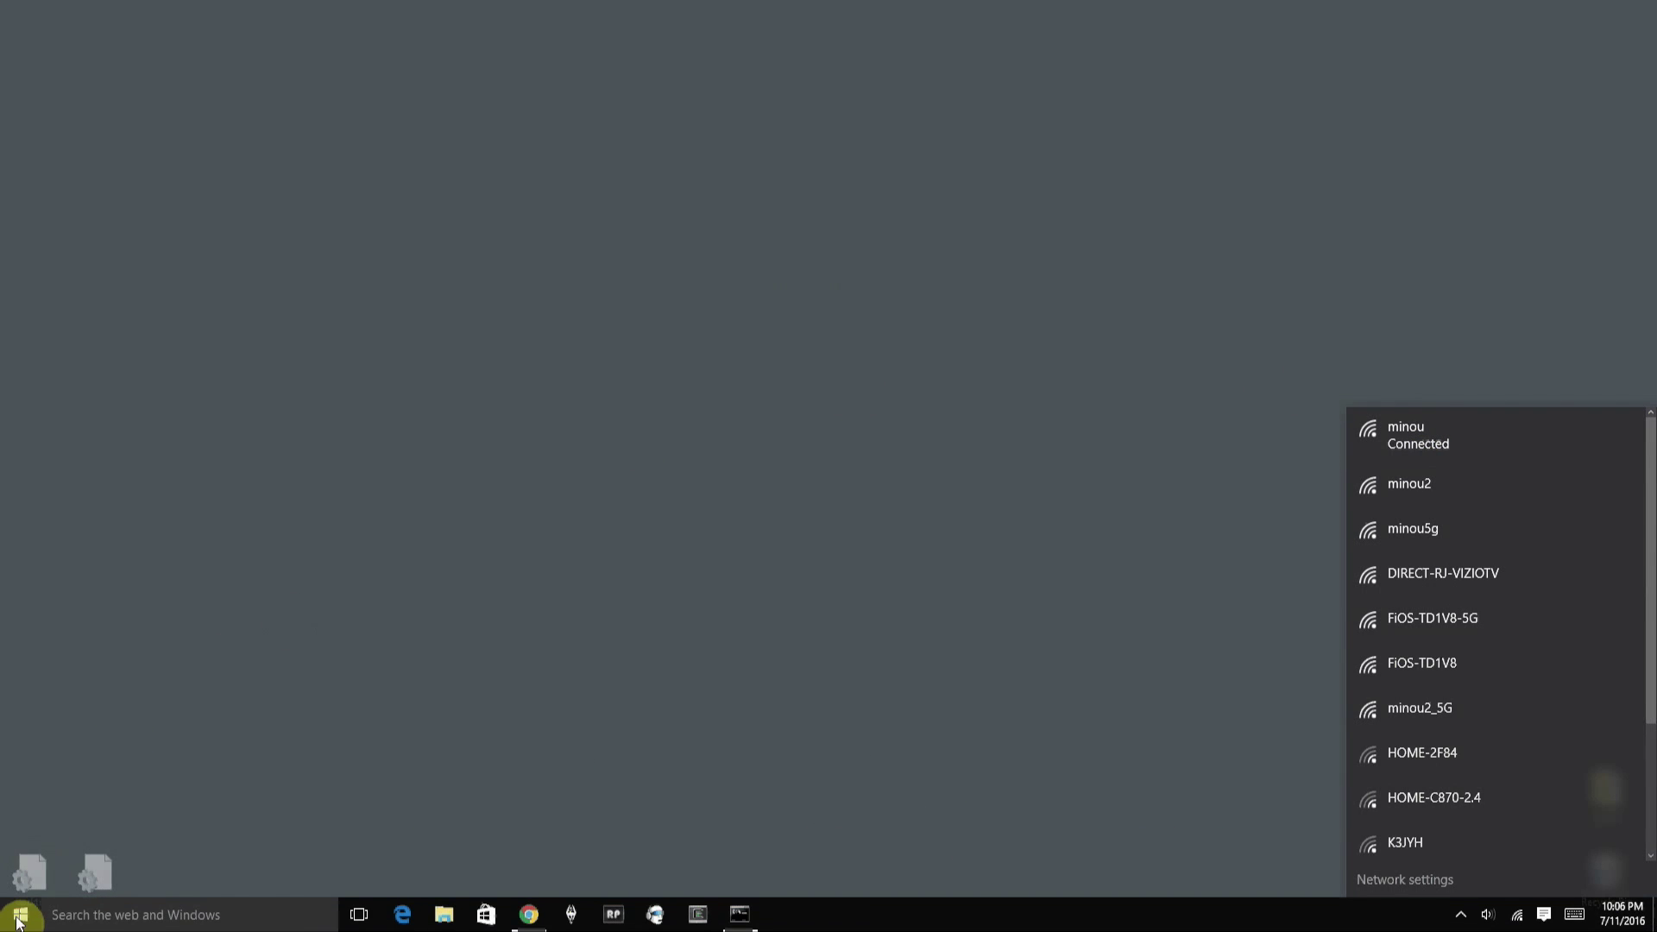
# Bring up the Win+X system-tools menu from the Start button.
pyautogui.rightClick(18, 917)
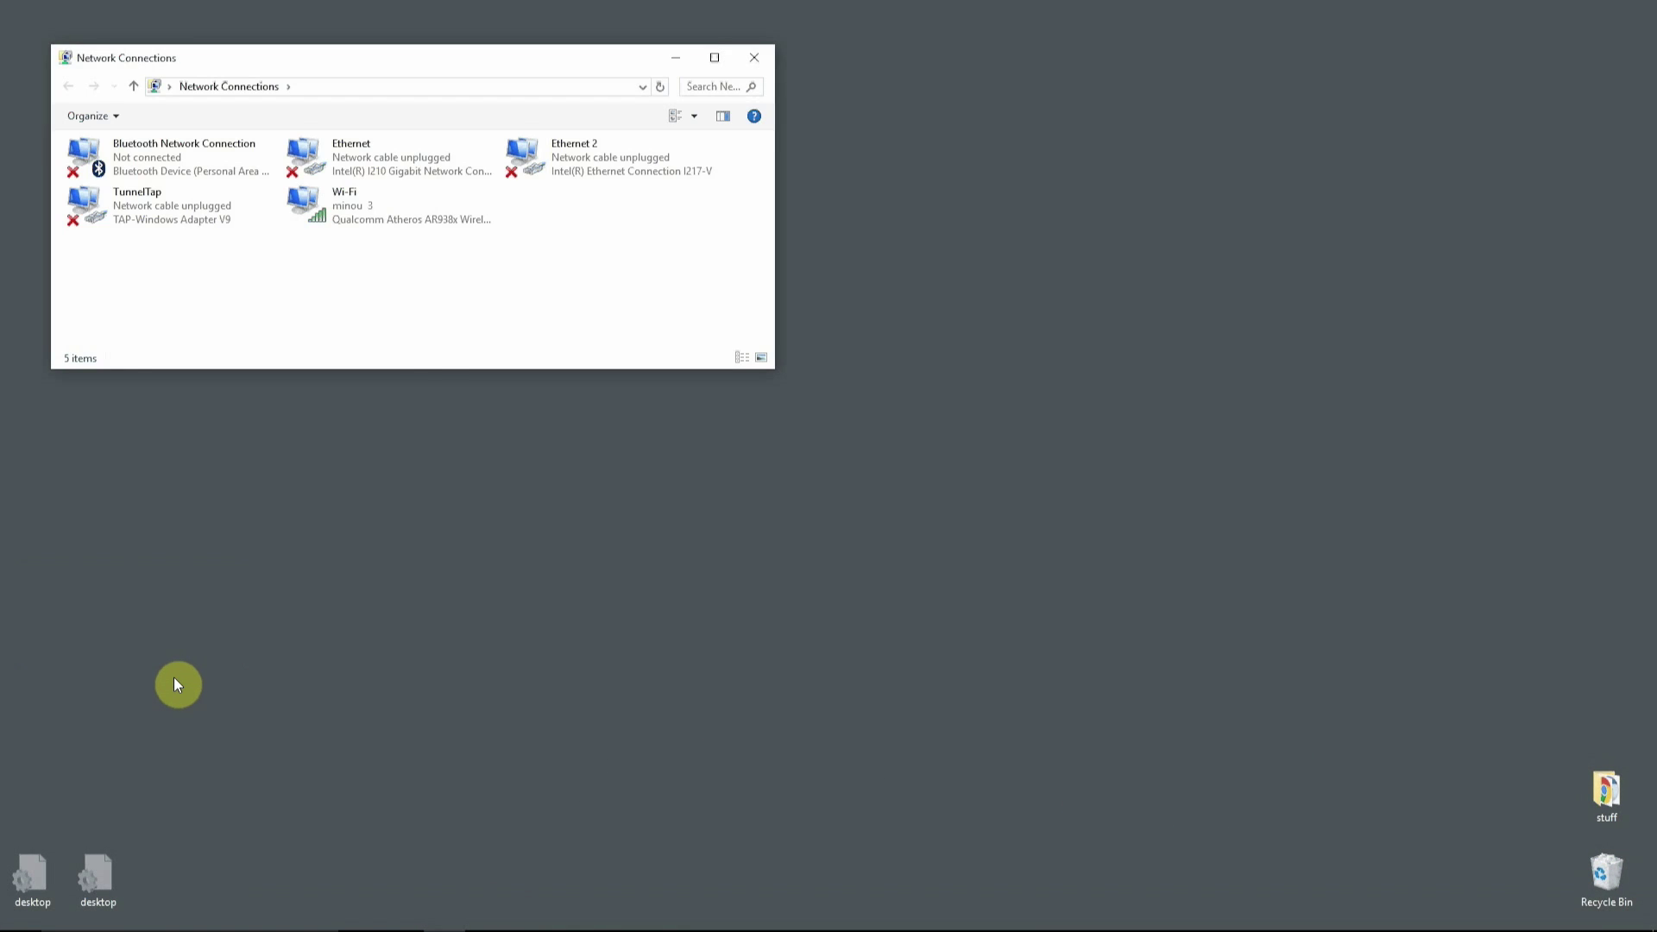
# Select Wi-Fi and Ethernet 2 together and bridge them into a new Ethernet 4 adapter.
pyautogui.click(383, 200)
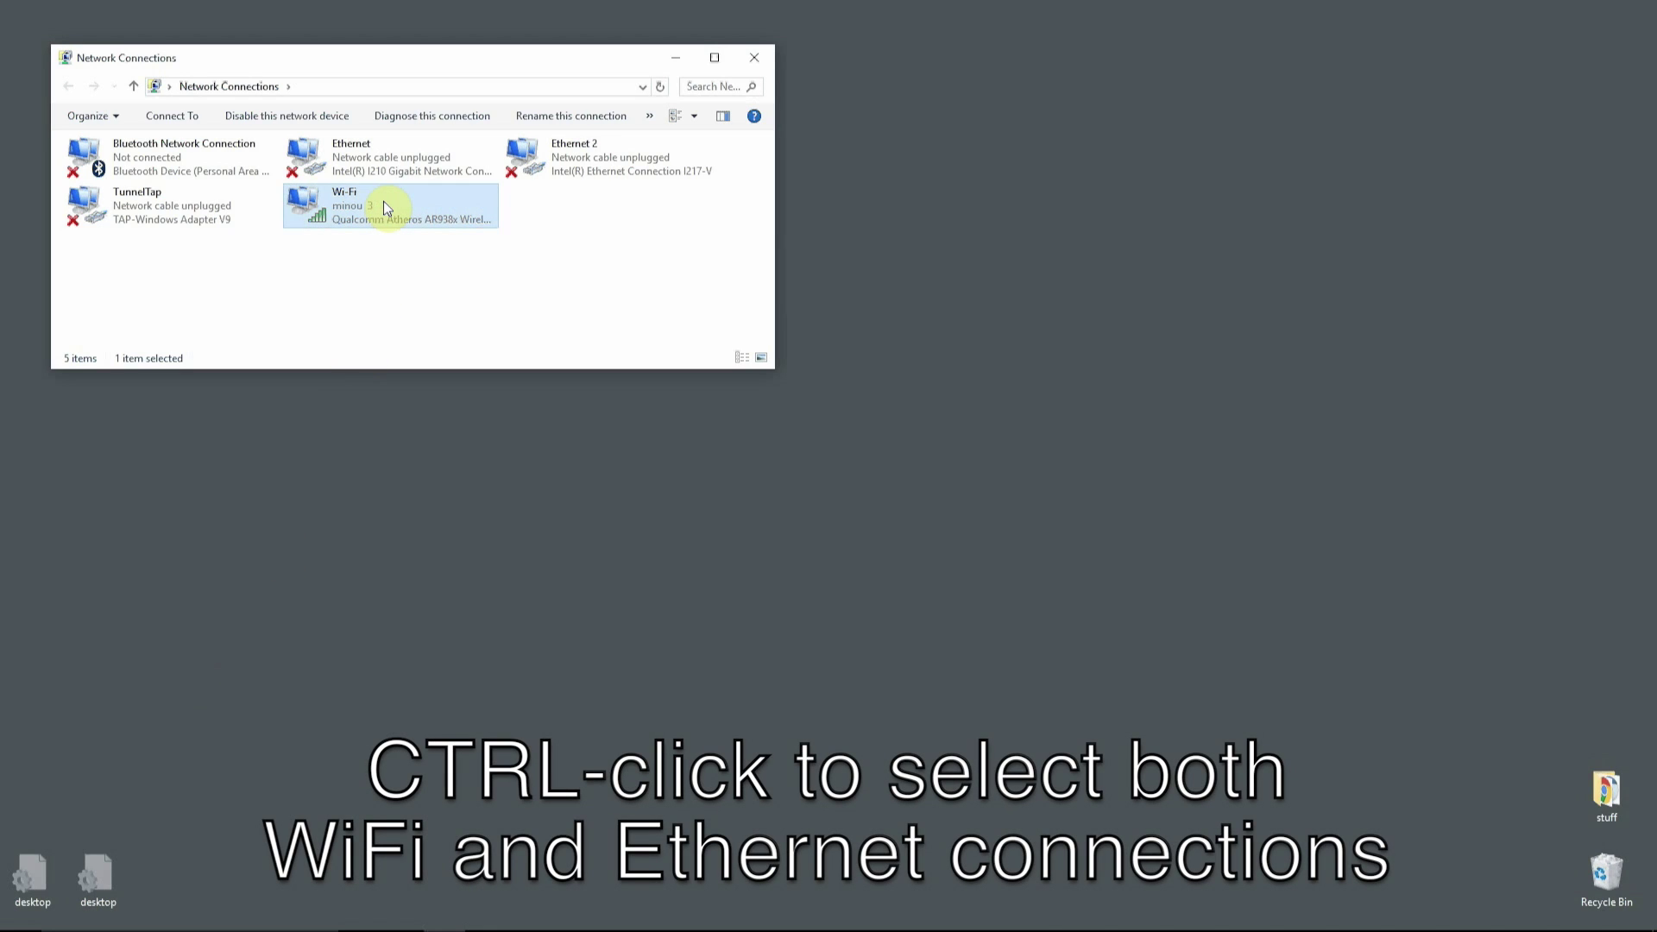
pyautogui.keyDown('ctrl'); pyautogui.click(618, 170); pyautogui.keyUp('ctrl')
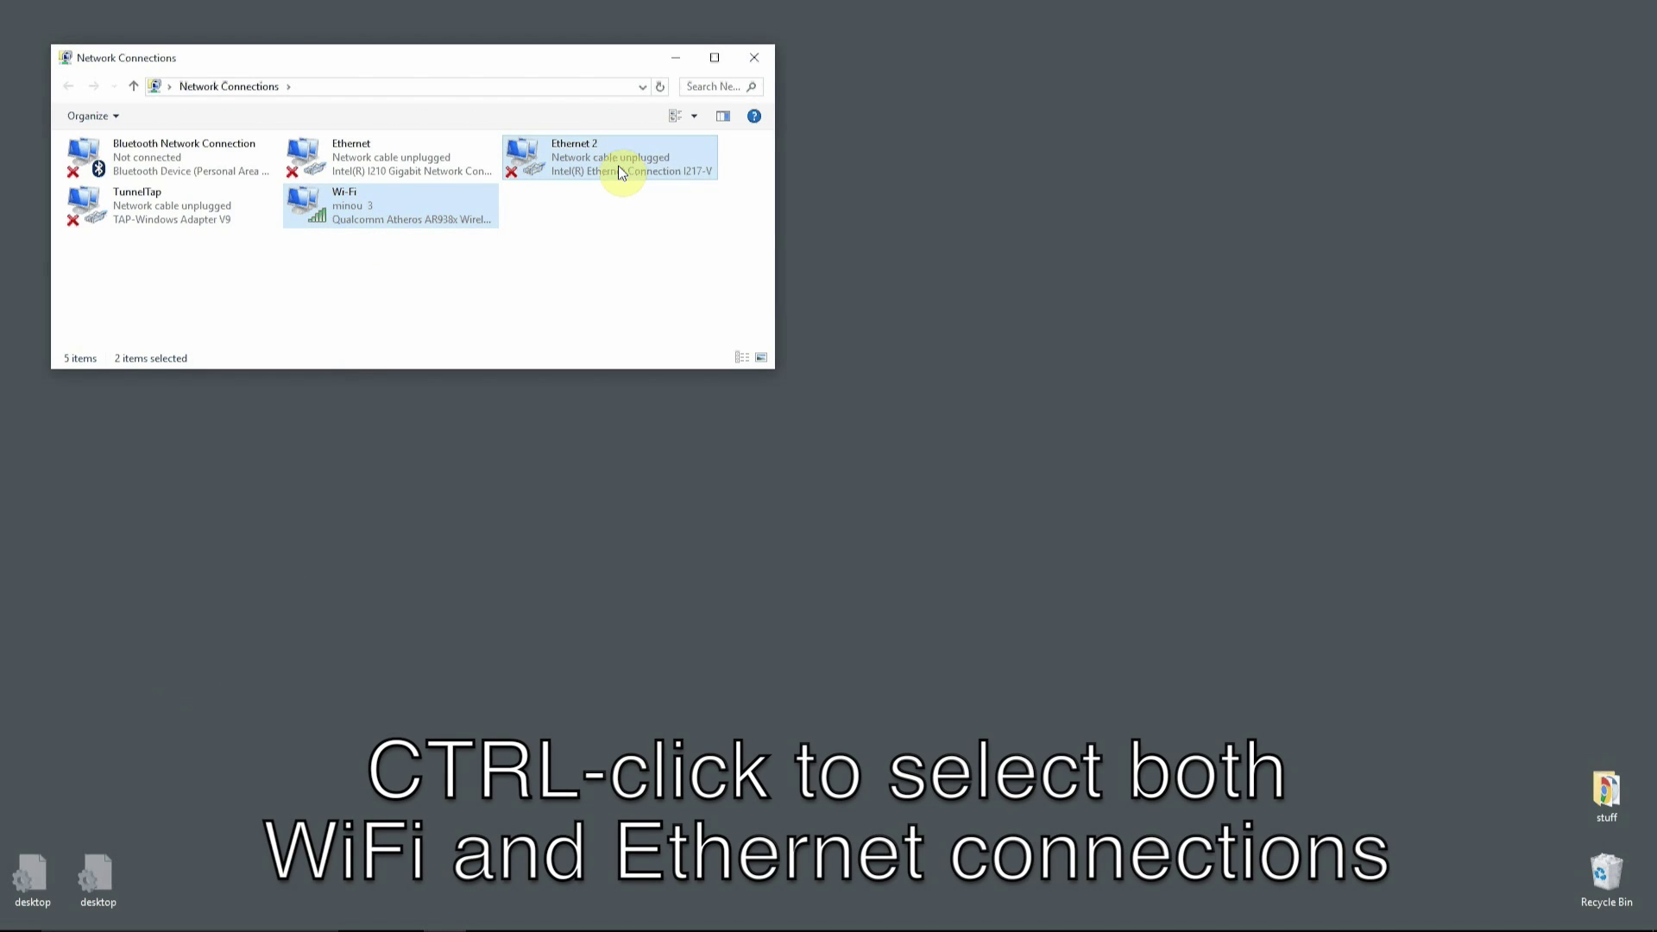
pyautogui.rightClick(618, 170)
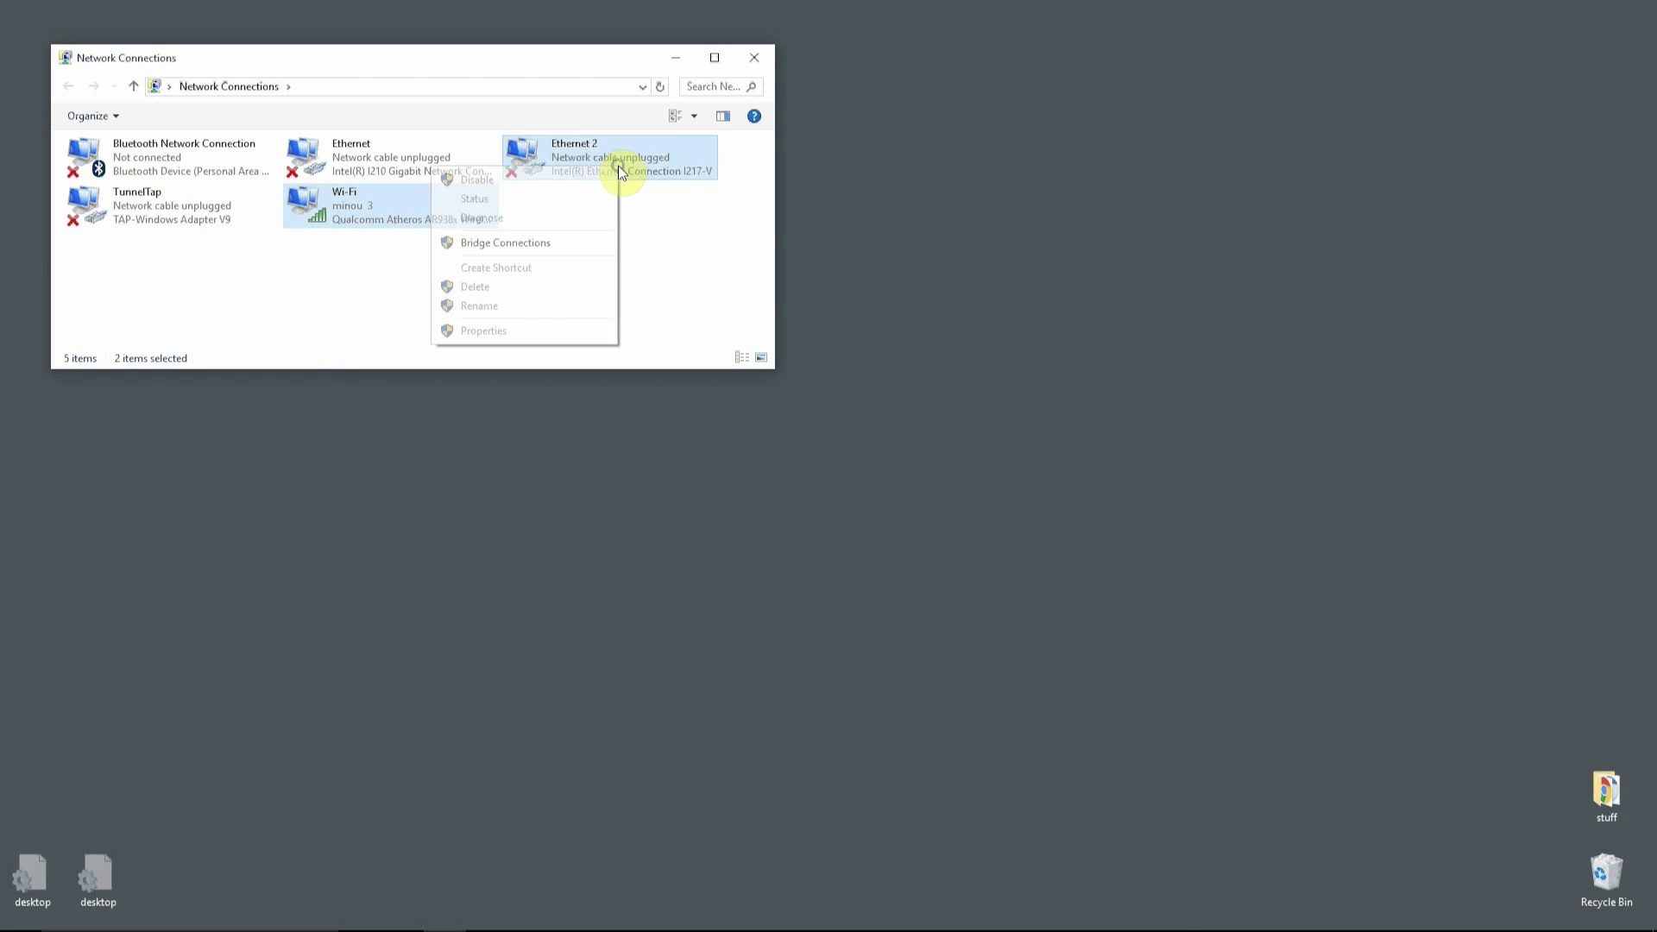
pyautogui.click(572, 244)
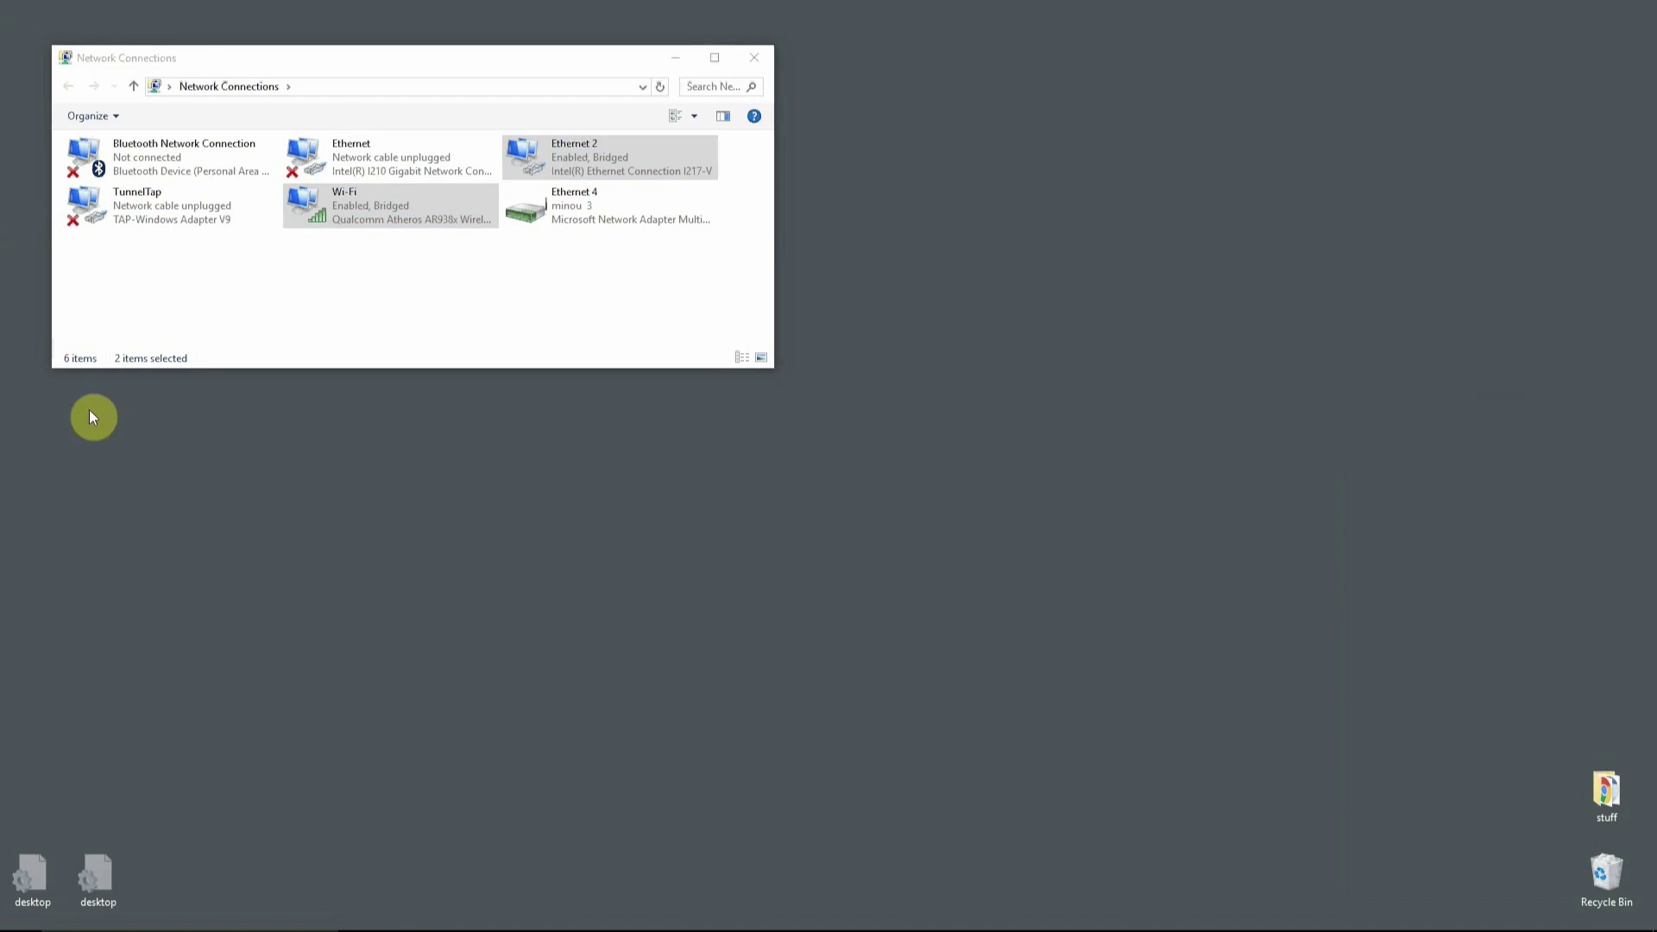
pyautogui.click(530, 915)
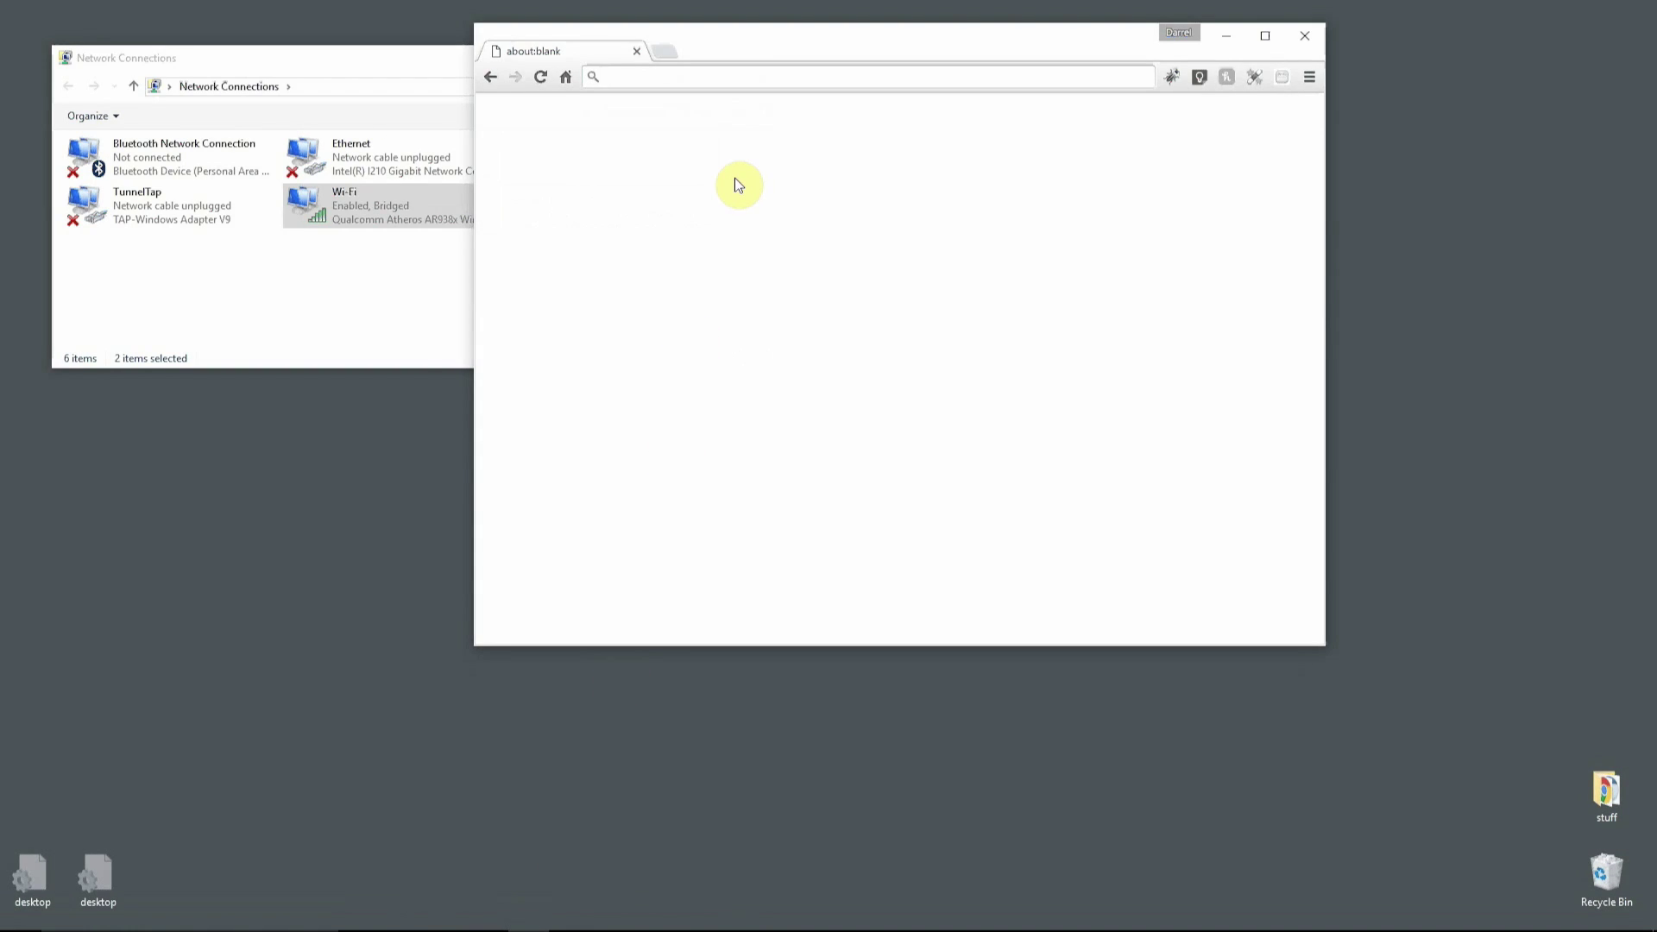
pyautogui.write('http://kn')
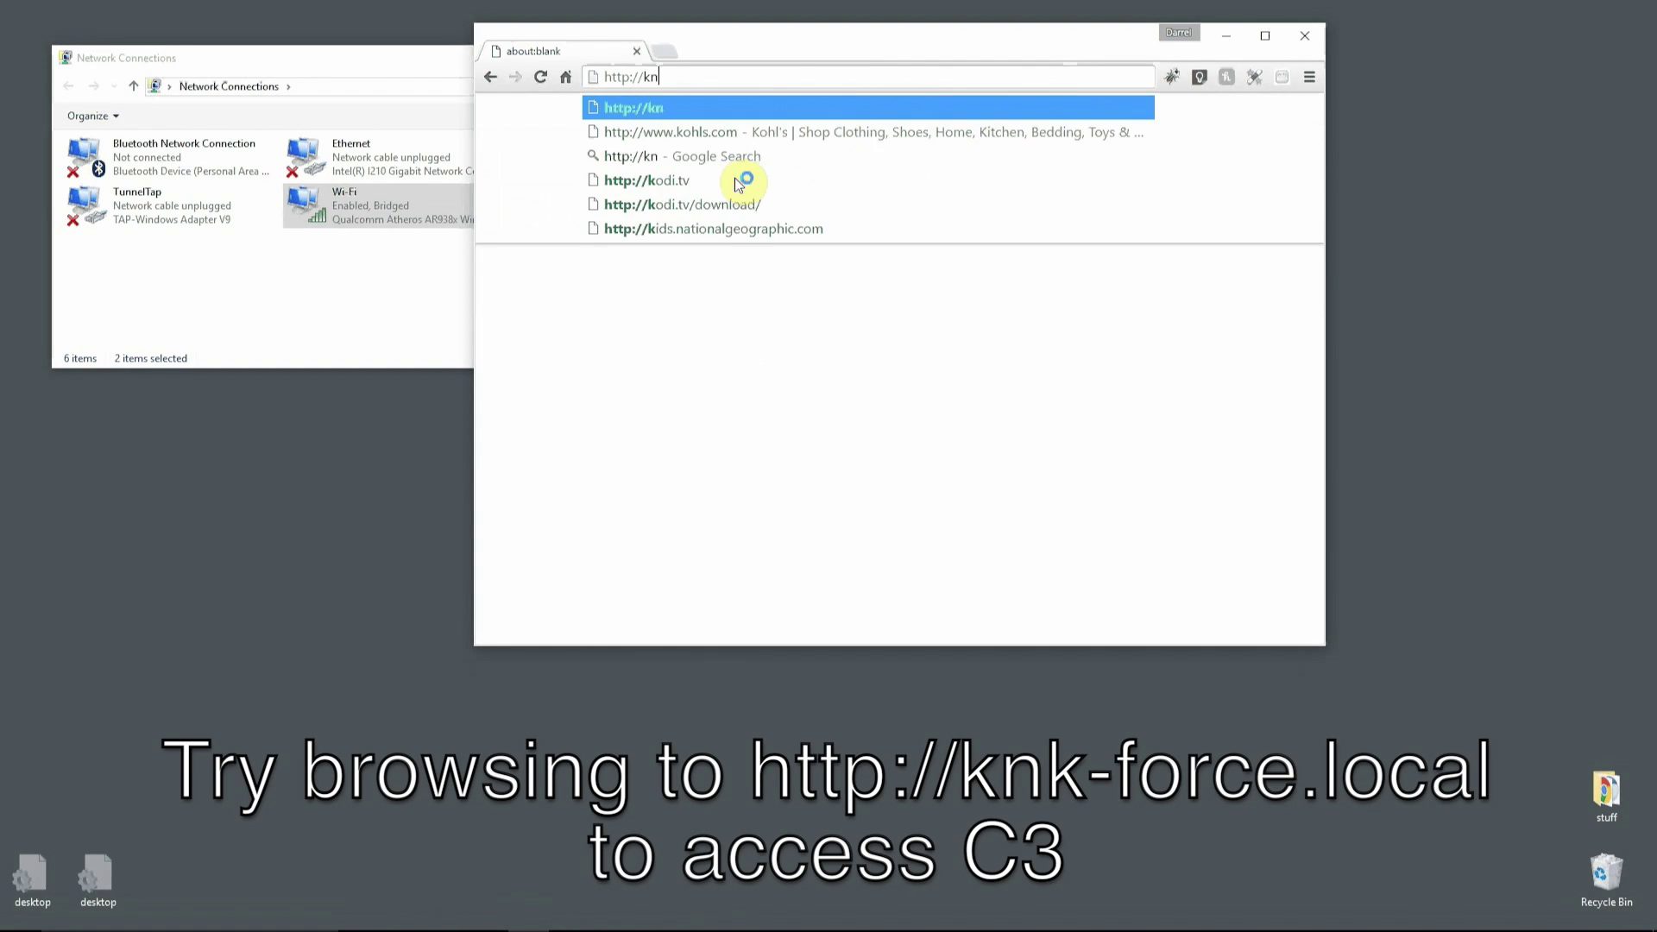
pyautogui.write('k-f')
pyautogui.write('ce.local')
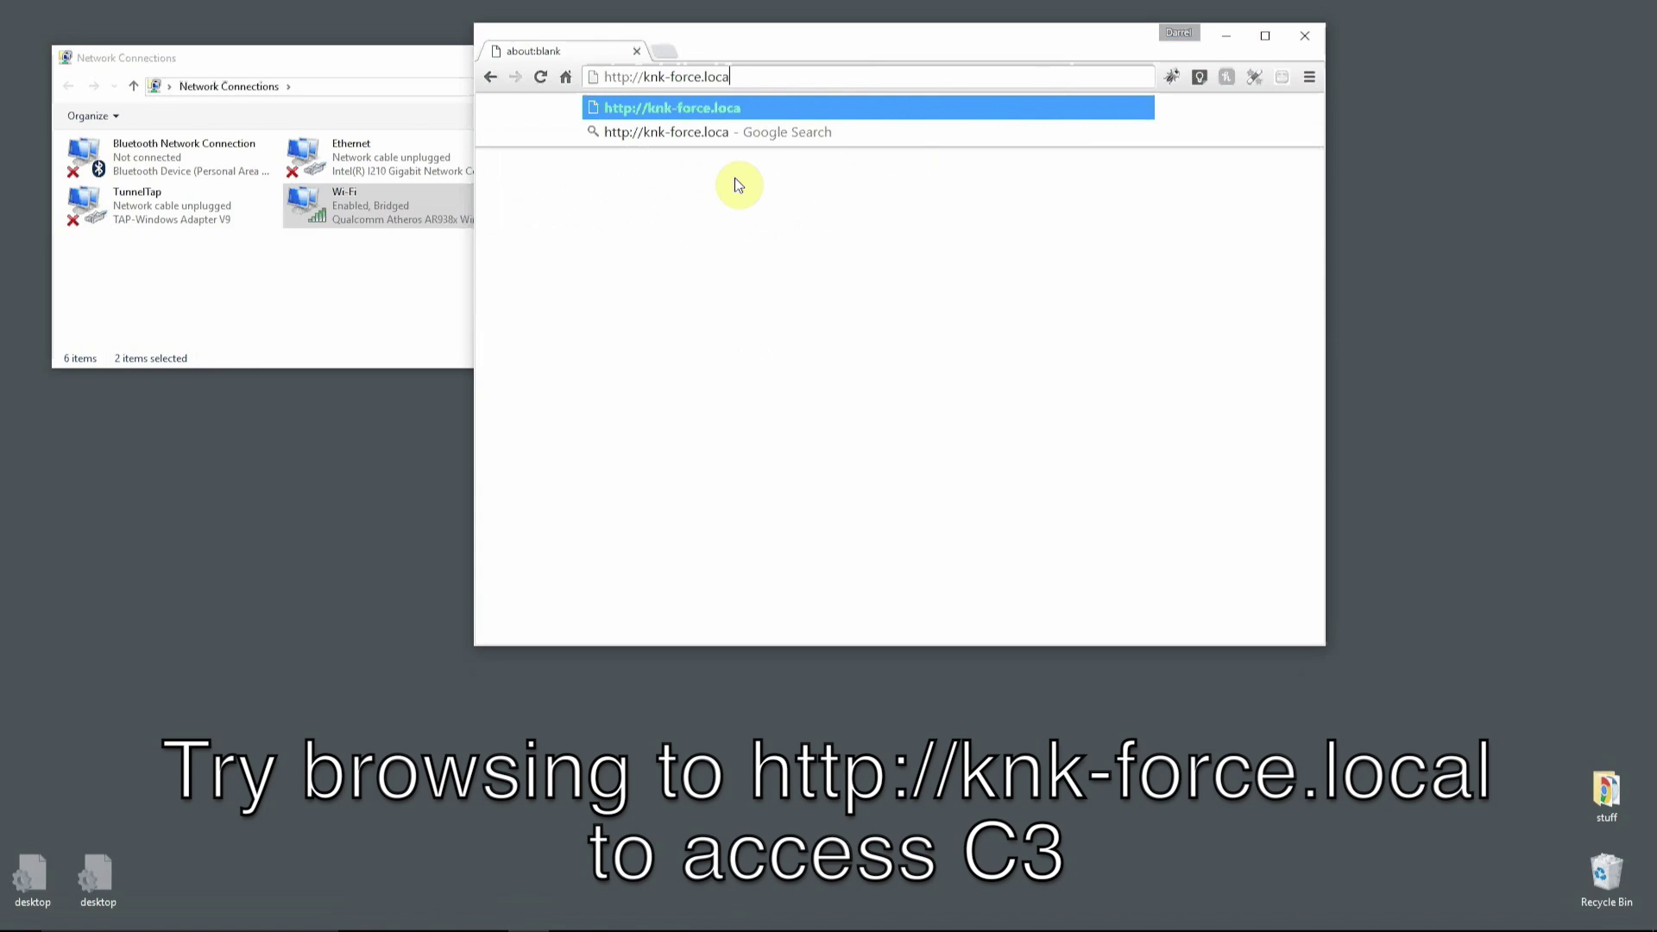
pyautogui.press('Return')
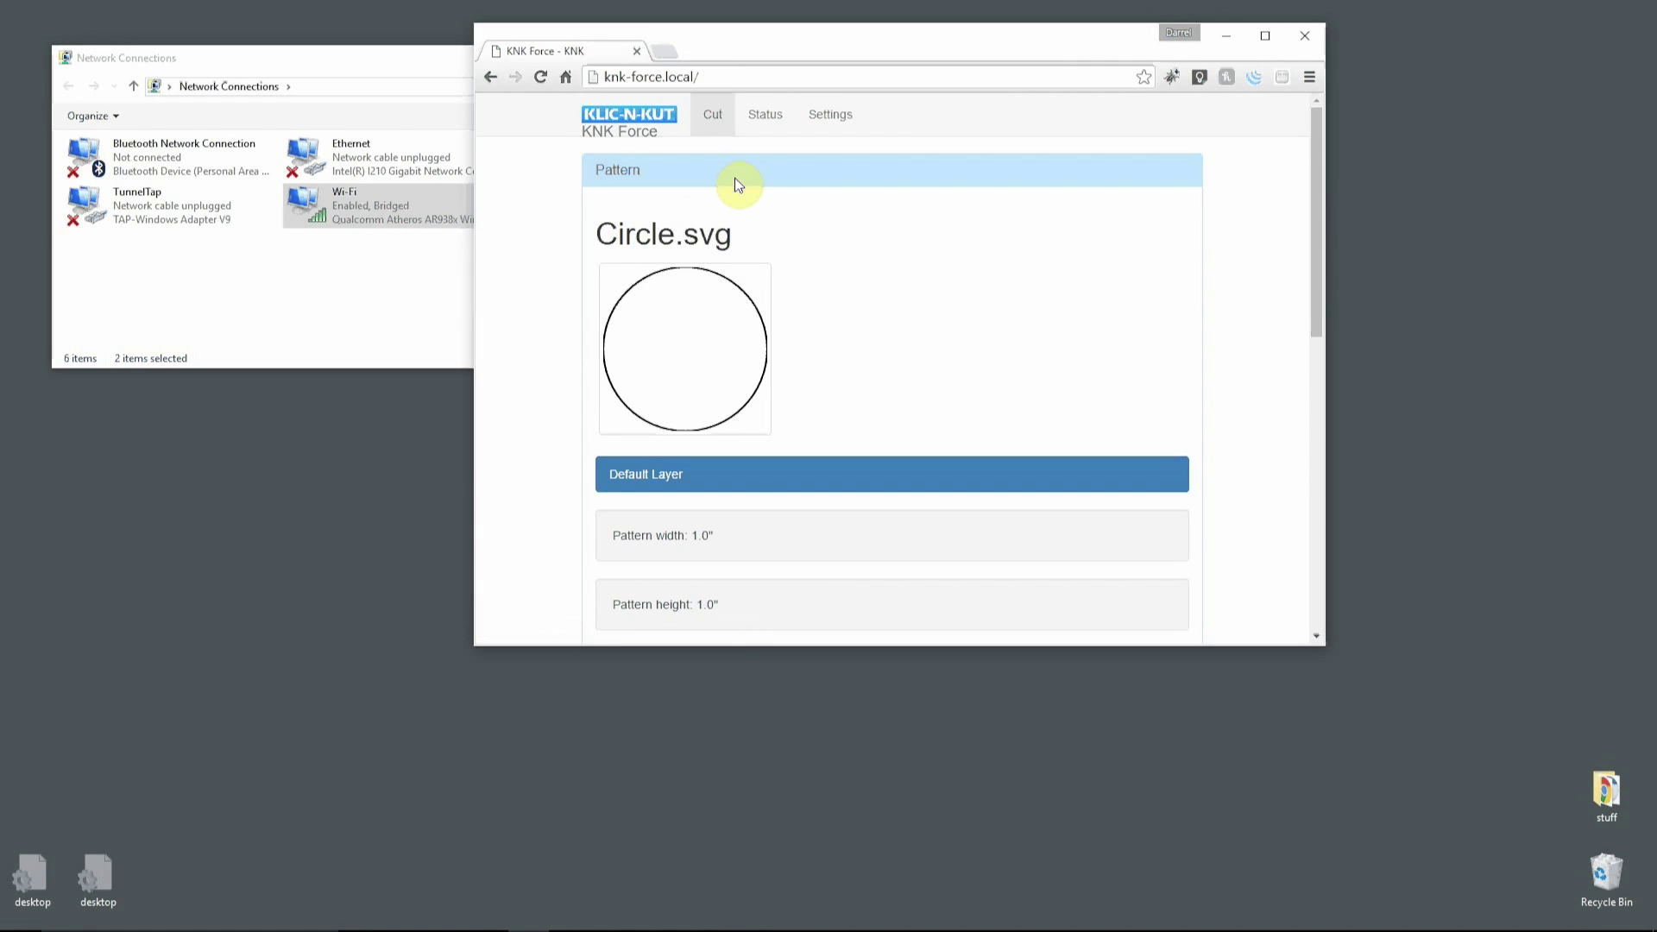
# Open the Status page and scroll to the wired Ethernet IP 192.168.1.236.
pyautogui.click(763, 118)
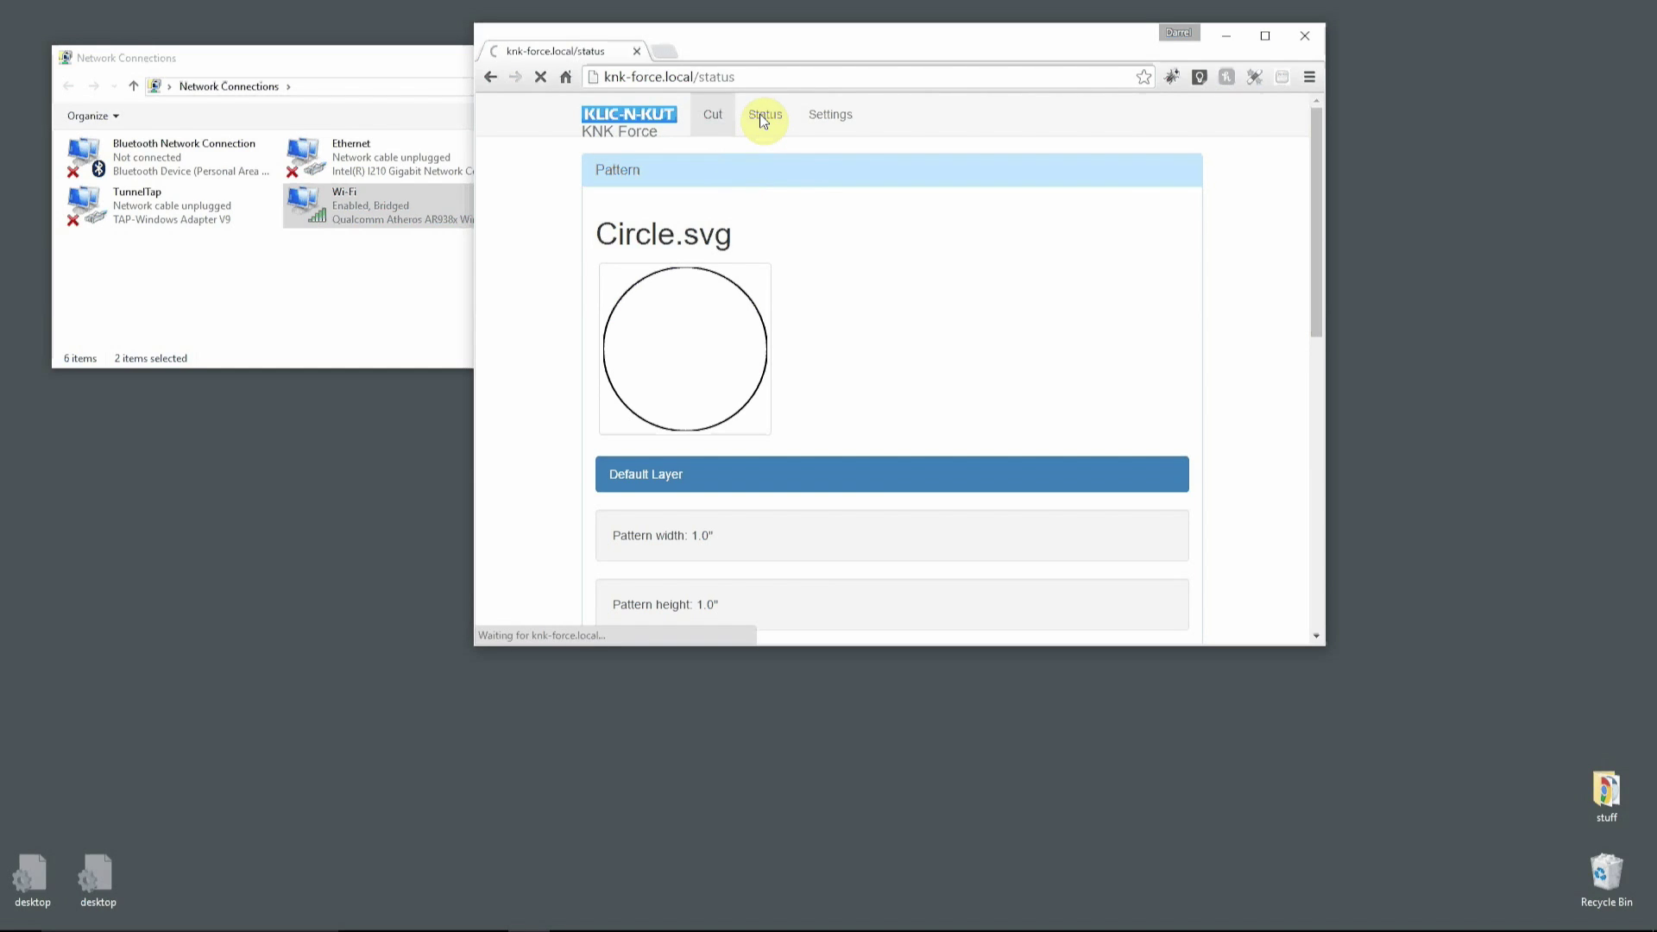
pyautogui.scroll(-2, 781, 250)
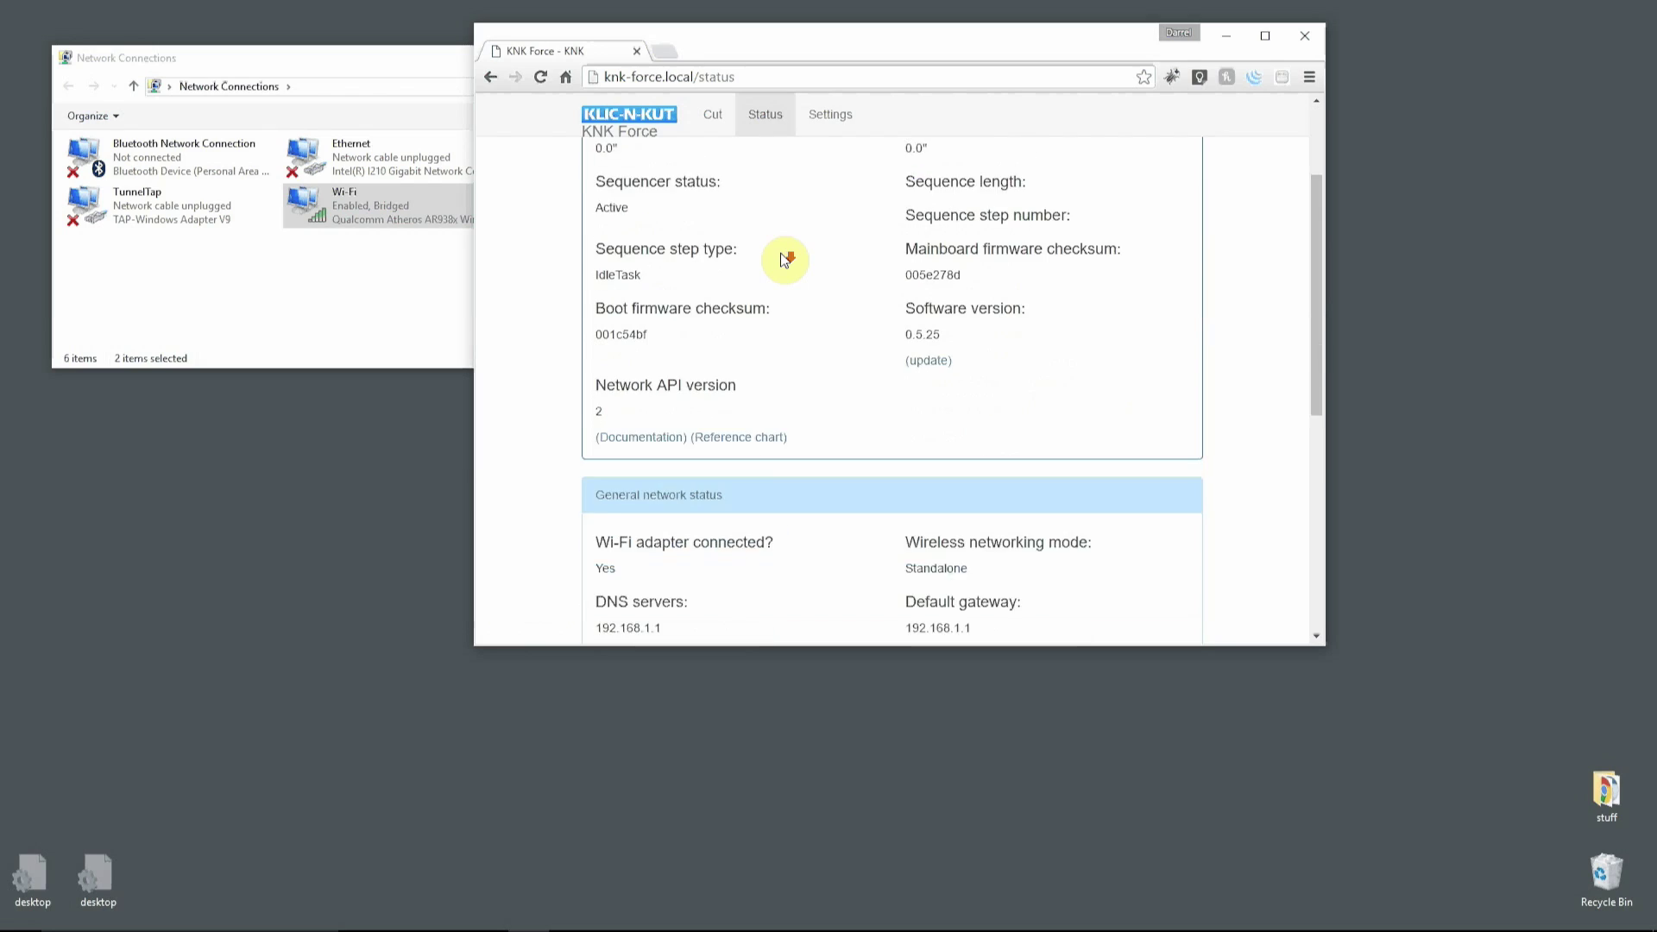
pyautogui.scroll(-6, 785, 259)
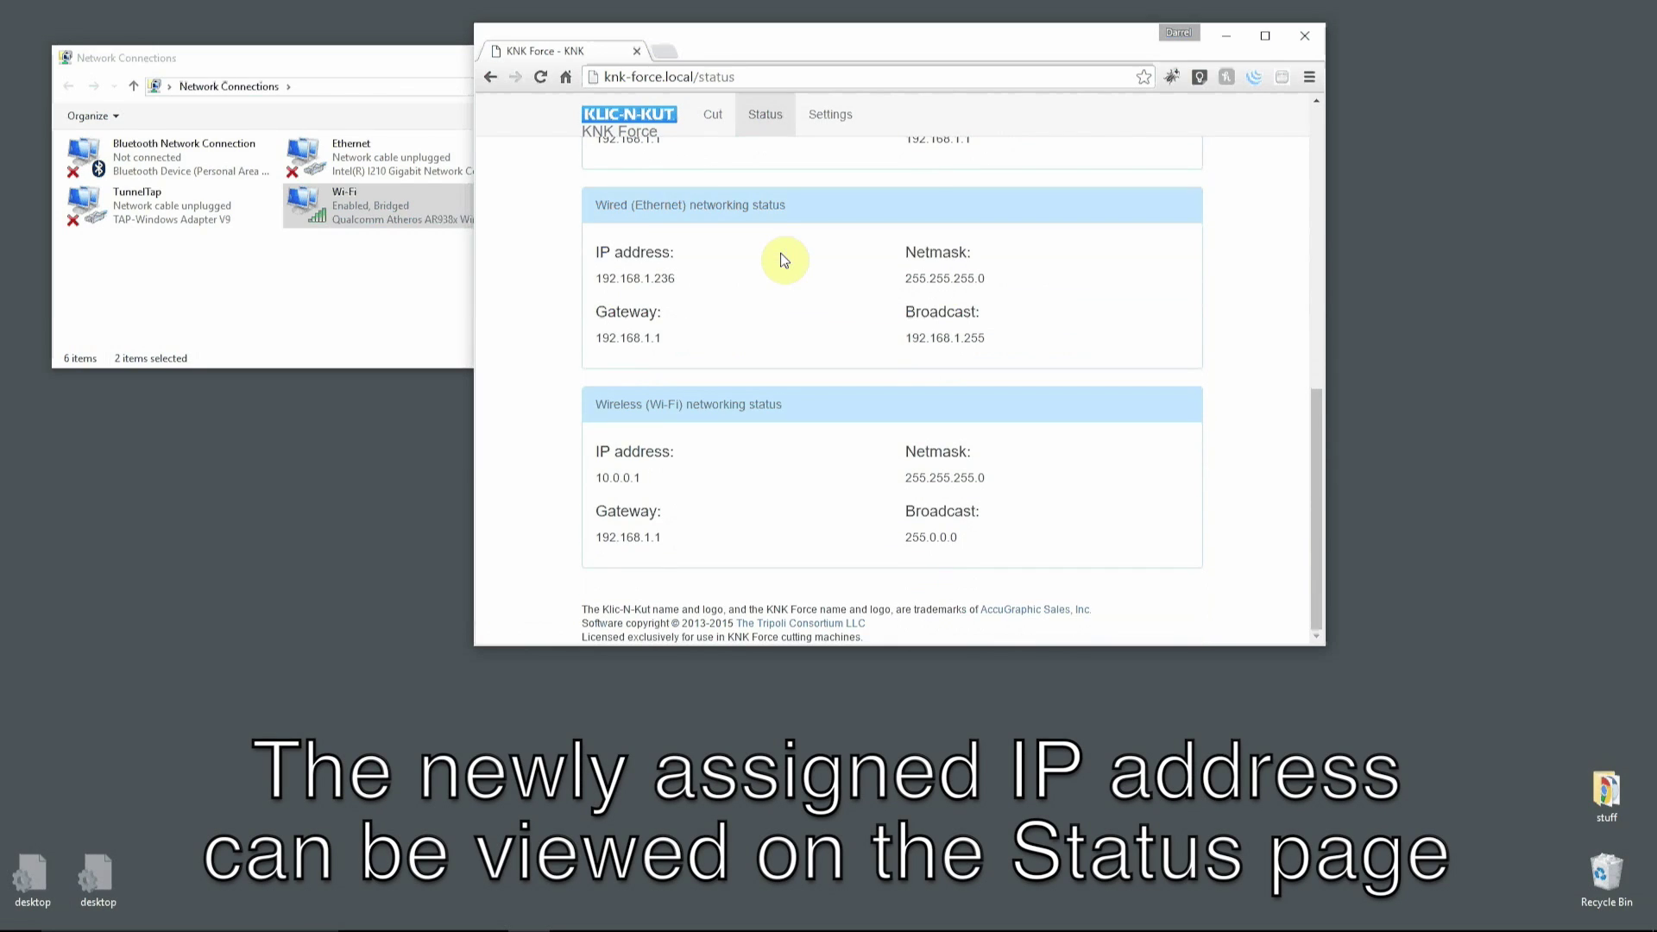